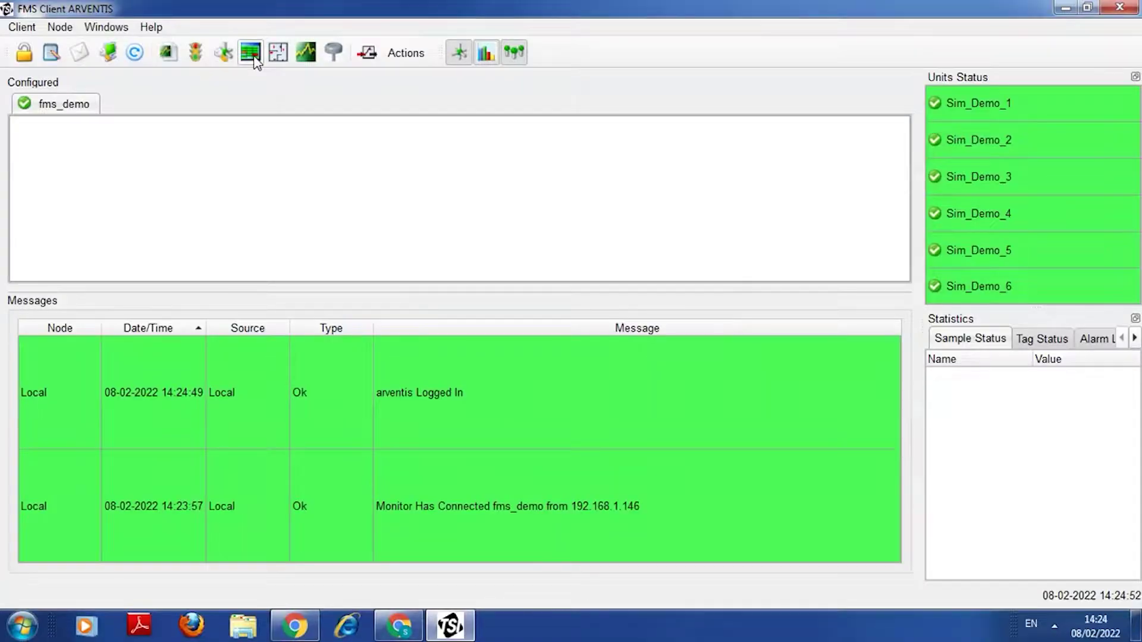
Show the sample point status grid and examine the last hour of SP_Demo_3 readings in a maximized inspection window.
{"action": "left_click", "coordinate": [250, 54]}
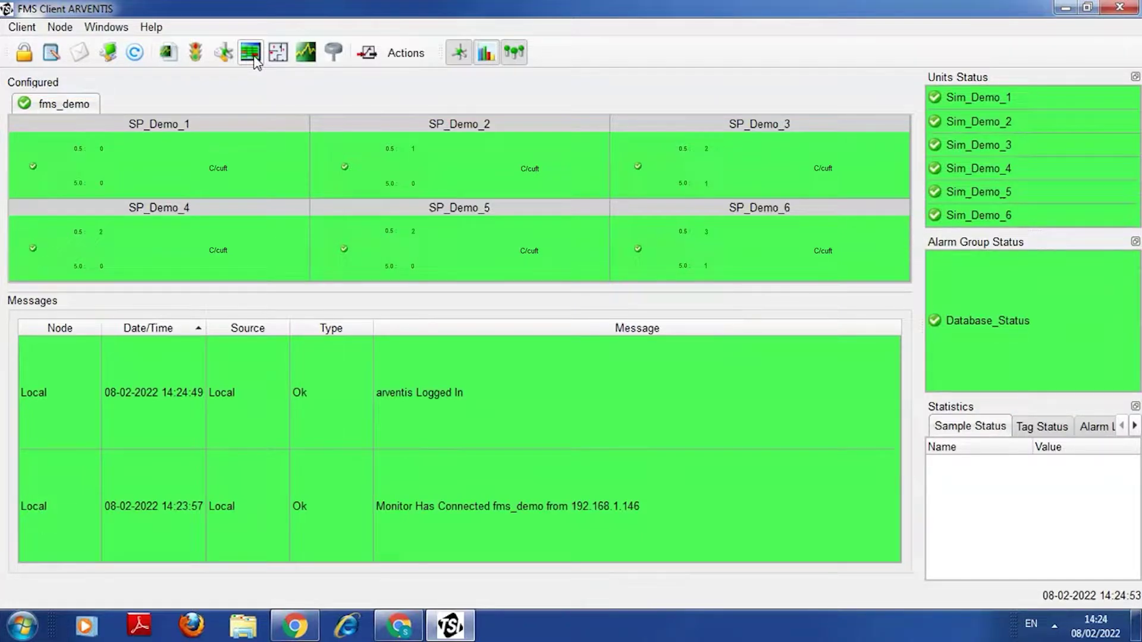
{"action": "left_click", "coordinate": [253, 57]}
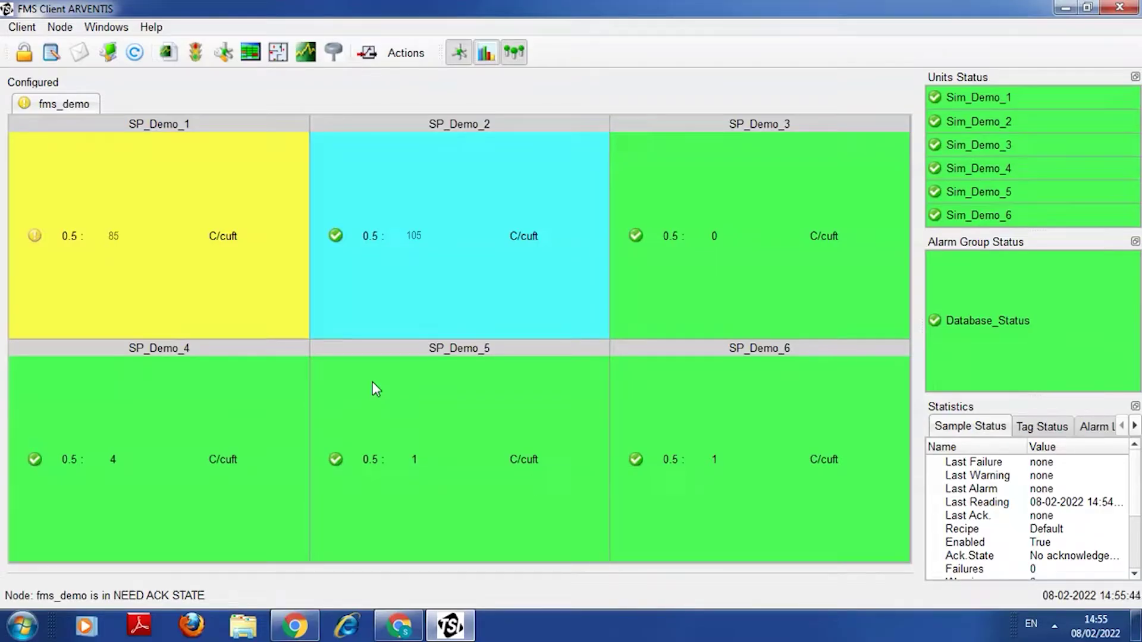
{"action": "right_click", "coordinate": [639, 279]}
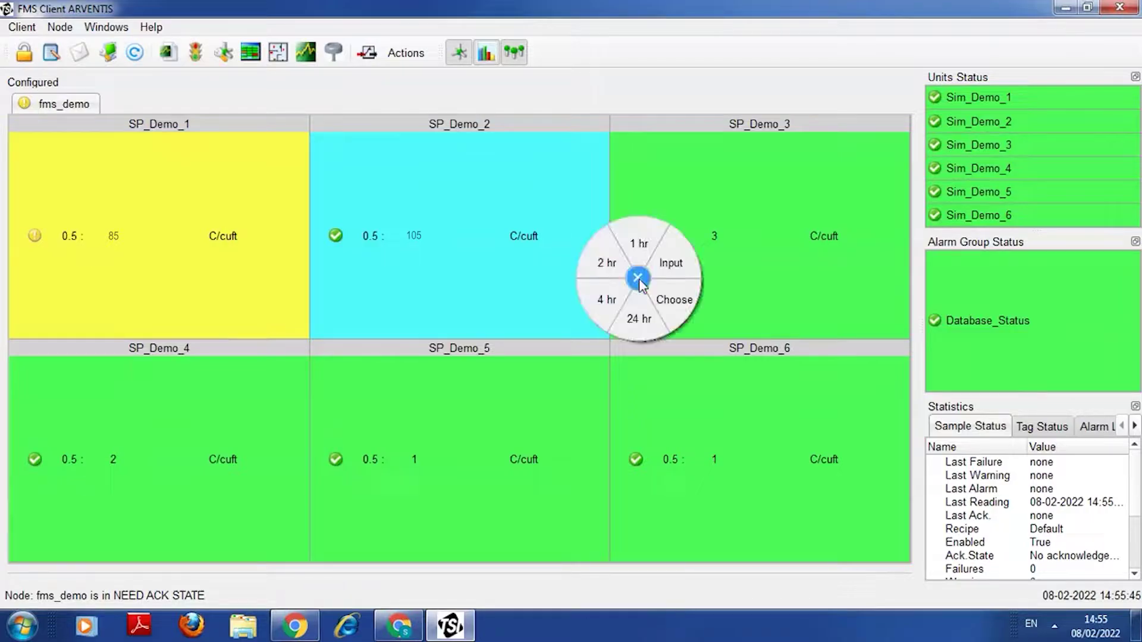
{"action": "left_click", "coordinate": [641, 249]}
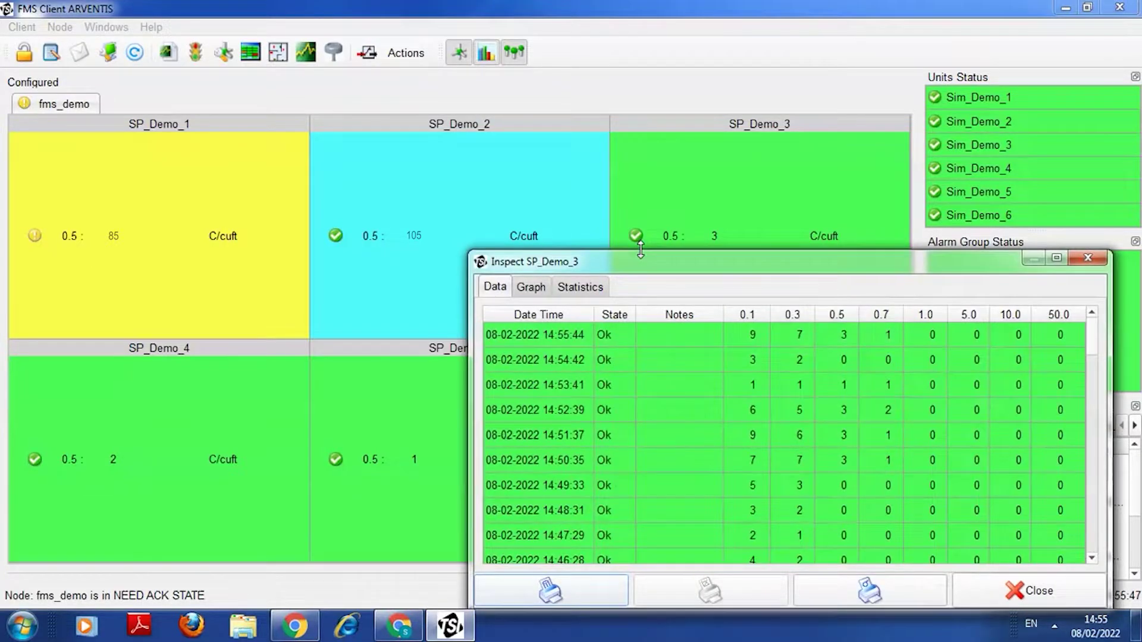
{"action": "left_click", "coordinate": [1056, 258]}
{"action": "left_click_drag", "start_coordinate": [1130, 207], "coordinate": [1133, 518]}
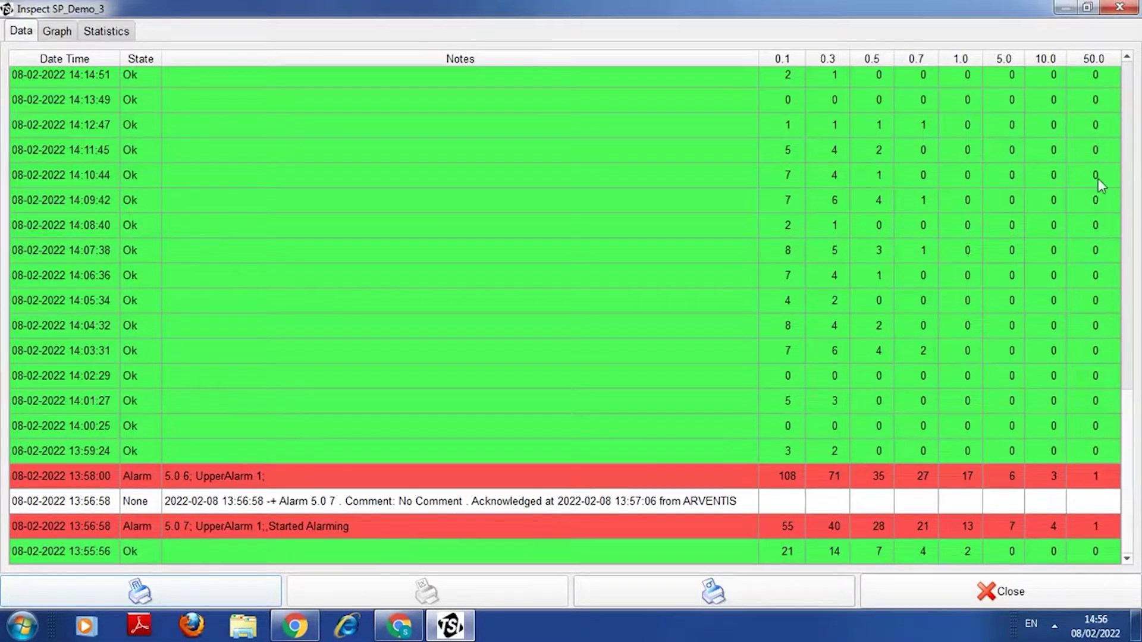
{"action": "left_click", "coordinate": [1120, 8]}
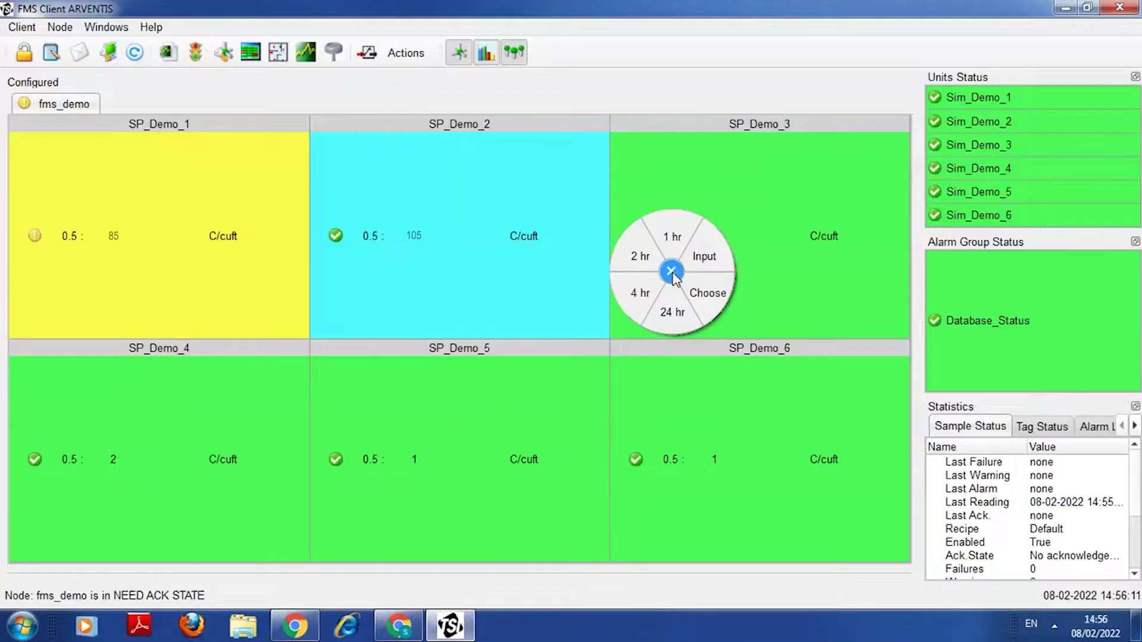
Examine the last two hours of SP_Demo_3 readings in a maximized inspection window, down to the oldest records.
{"action": "left_click", "coordinate": [634, 253]}
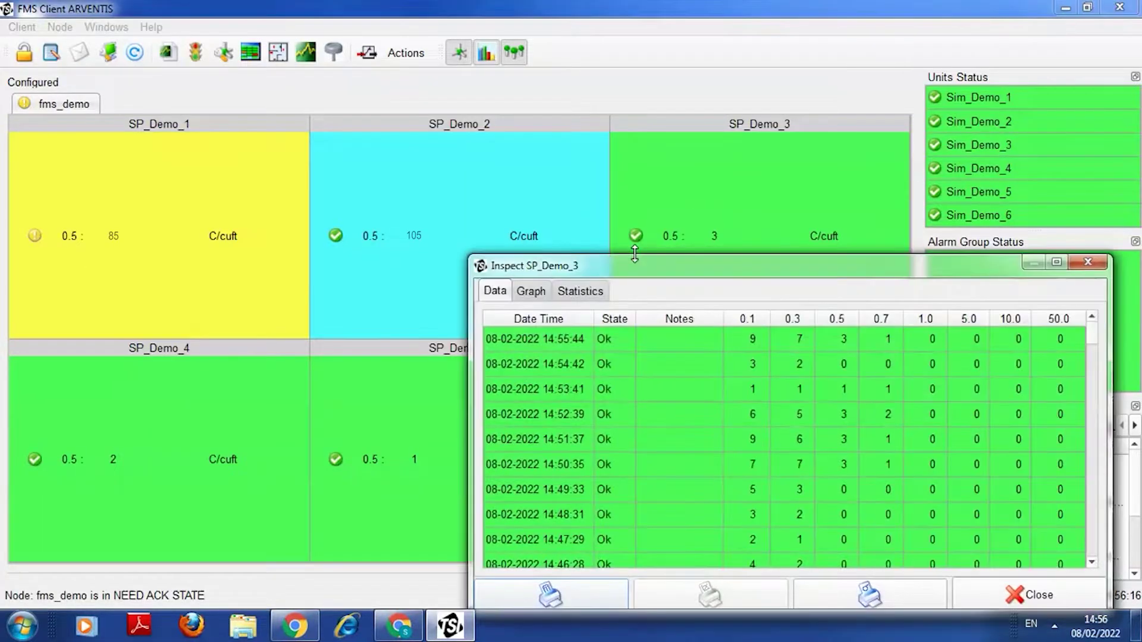
{"action": "left_click", "coordinate": [1056, 262]}
{"action": "scroll", "coordinate": [1130, 266], "scroll_direction": "down", "scroll_amount": 15}
{"action": "left_click_drag", "start_coordinate": [1133, 300], "coordinate": [1133, 536]}
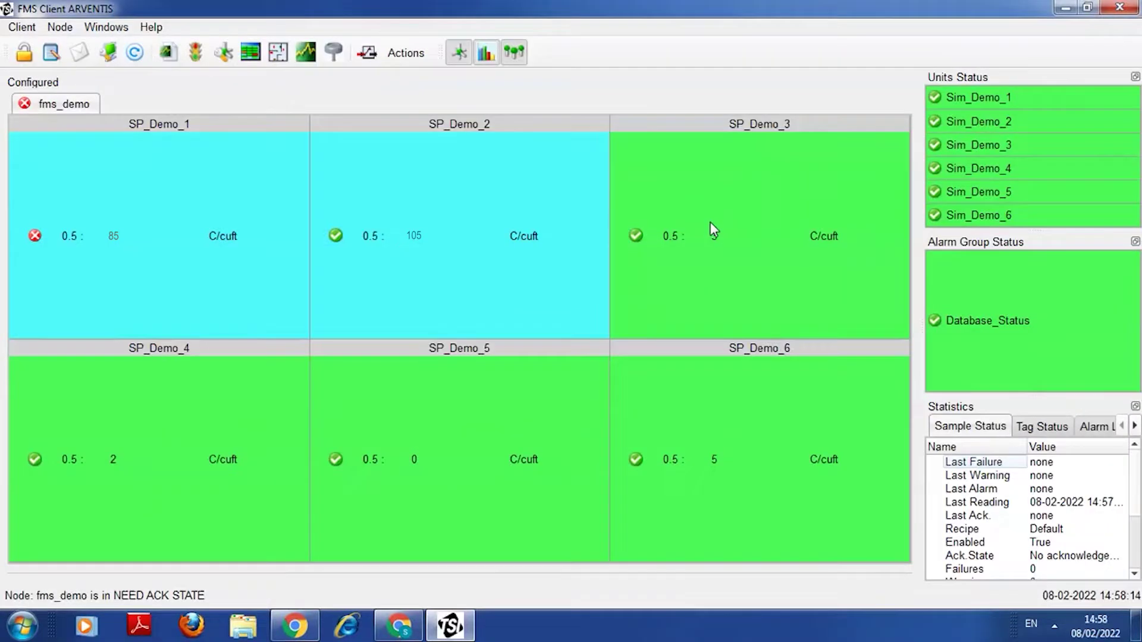
Inspect SP_Demo_3 readings for a chosen time frame starting 08/02/2022 at 14:00 and lasting 1 hour.
{"action": "left_click", "coordinate": [709, 222]}
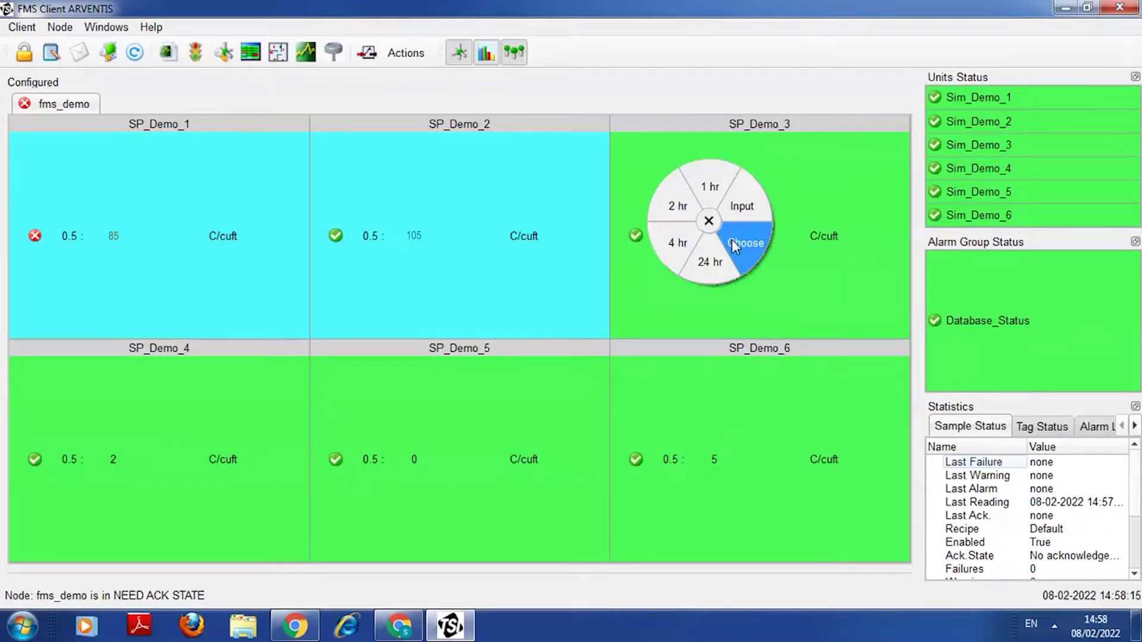
{"action": "left_click", "coordinate": [733, 239]}
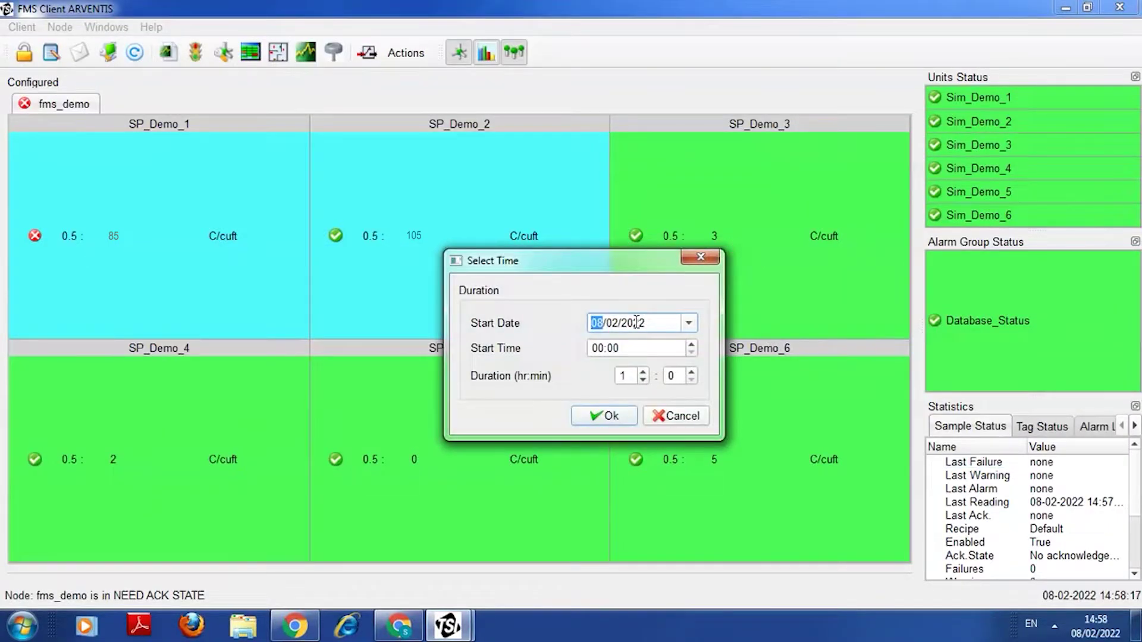
{"action": "left_click", "coordinate": [593, 350]}
{"action": "type", "text": "14"}
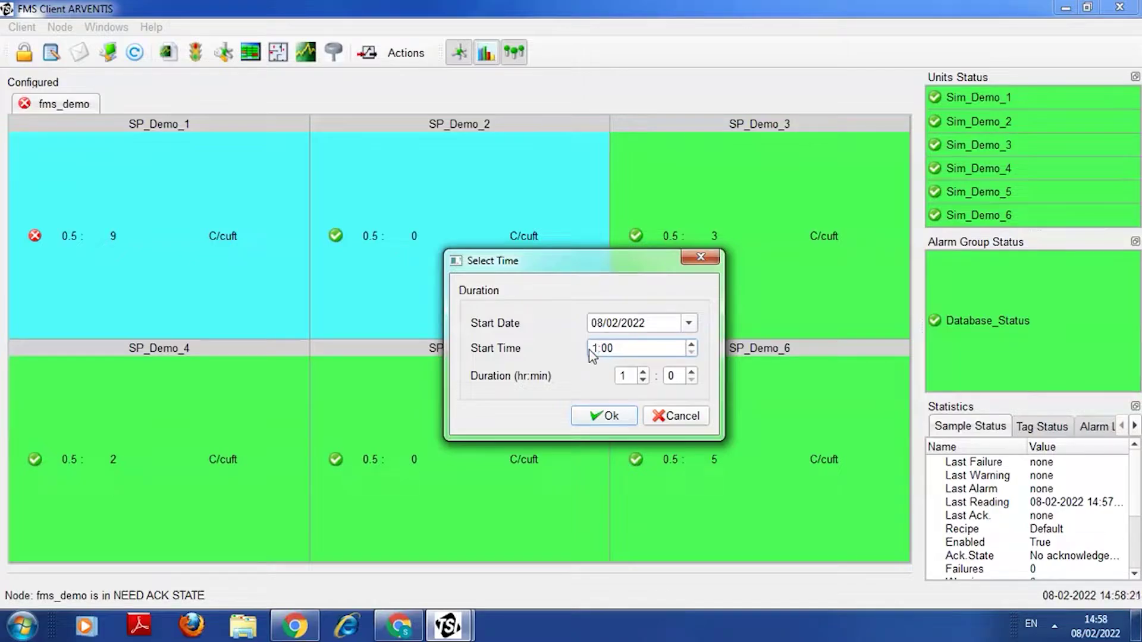
{"action": "left_click", "coordinate": [598, 415]}
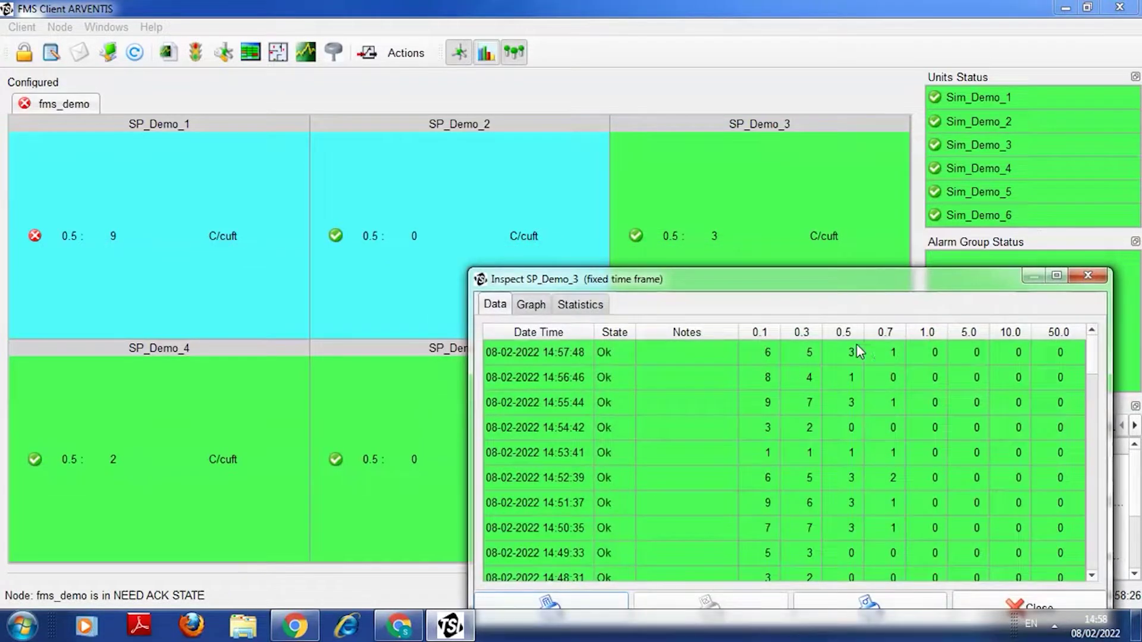
{"action": "left_click", "coordinate": [1057, 275]}
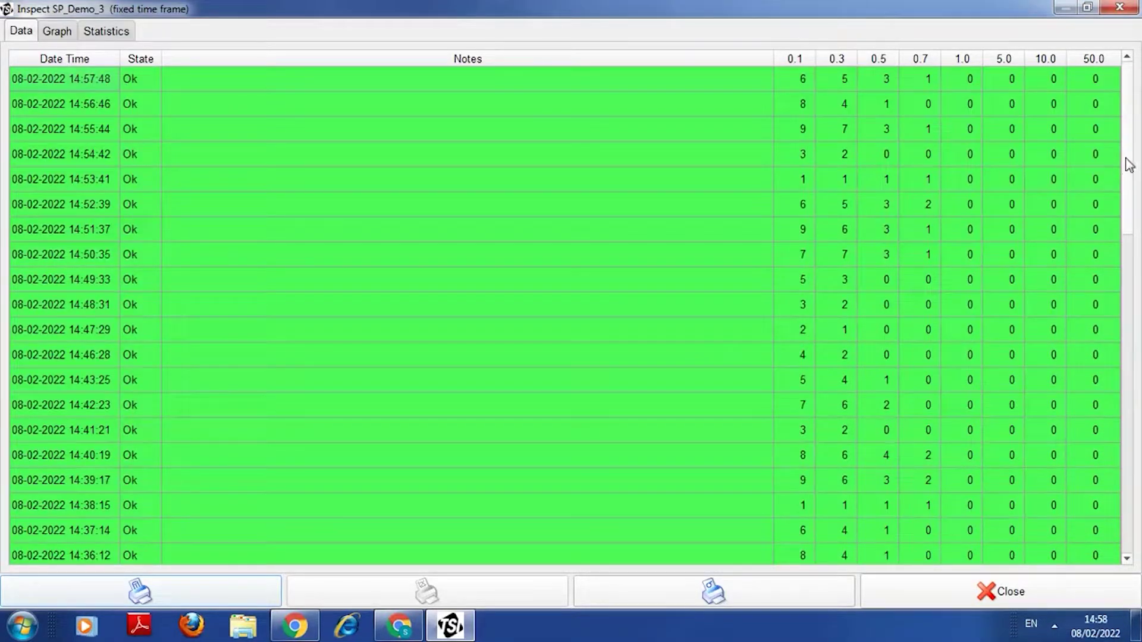
{"action": "left_click_drag", "start_coordinate": [1127, 168], "coordinate": [1129, 507]}
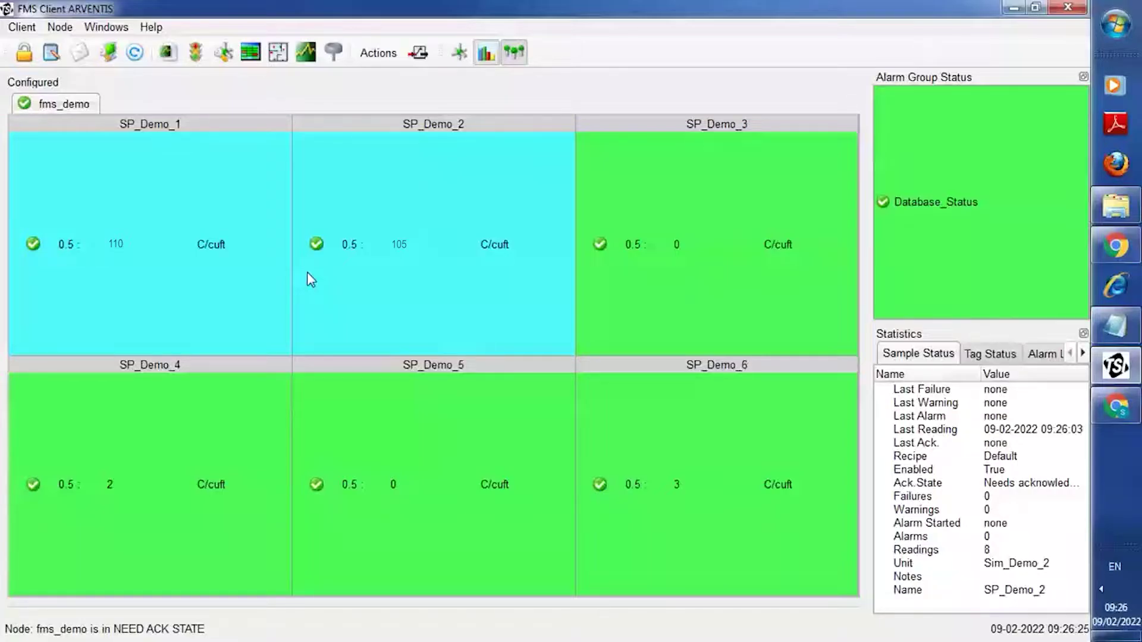
Switch the fms_demo node from the sample point grid to the facility map view.
{"action": "left_click", "coordinate": [195, 54]}
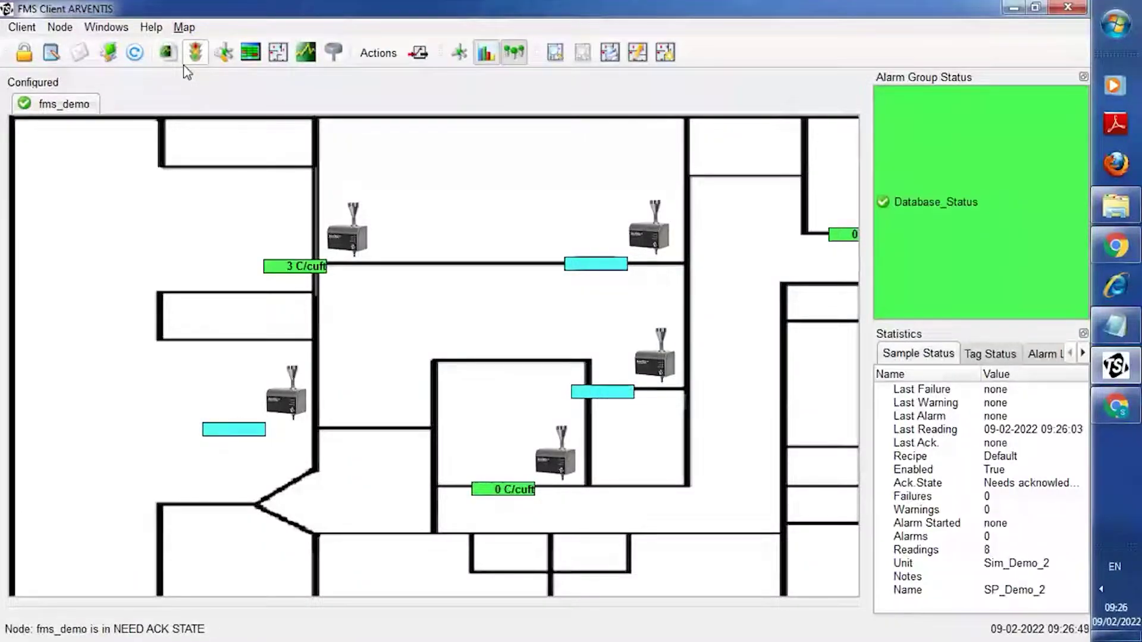
{"action": "left_click", "coordinate": [186, 67]}
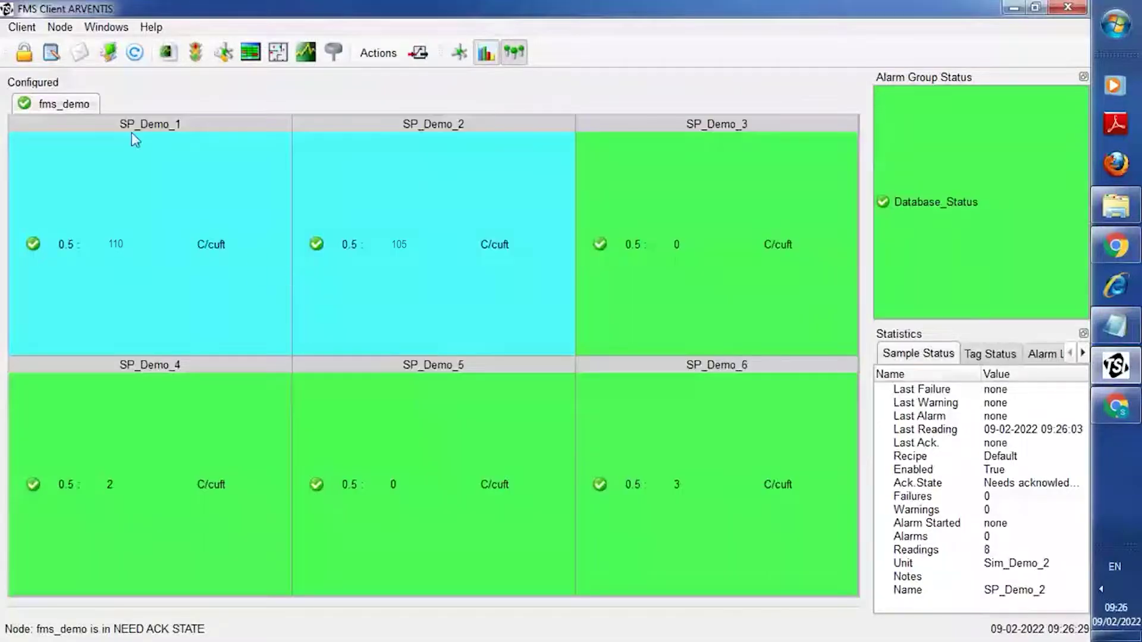
{"action": "left_click", "coordinate": [65, 30]}
{"action": "mouse_move", "coordinate": [70, 48]}
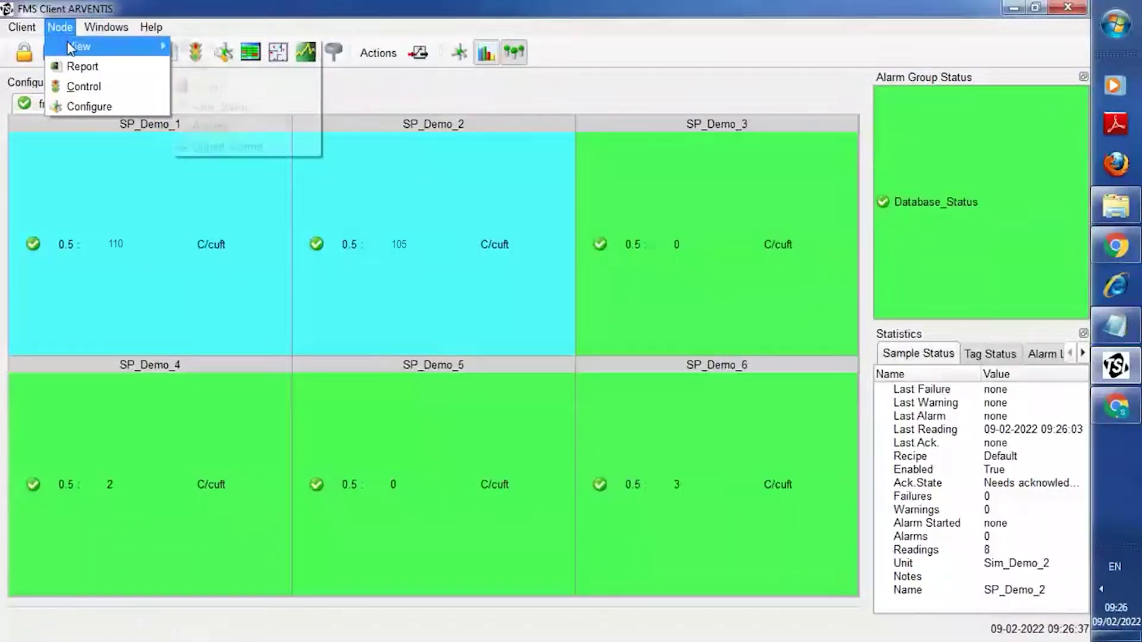
{"action": "left_click", "coordinate": [190, 67]}
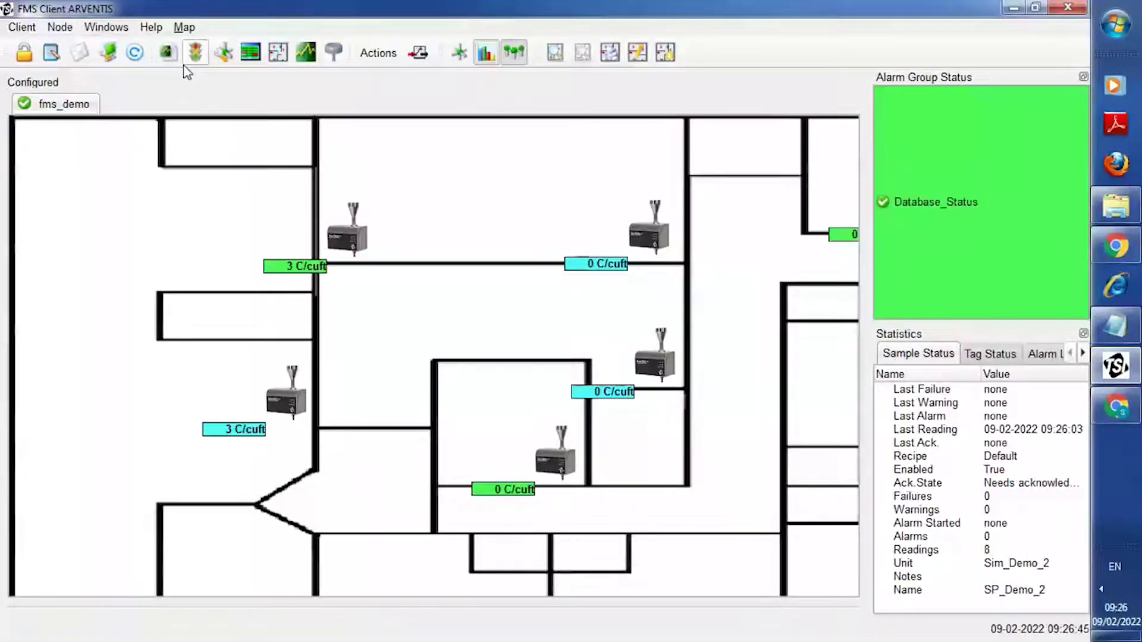
{"action": "left_click", "coordinate": [187, 65]}
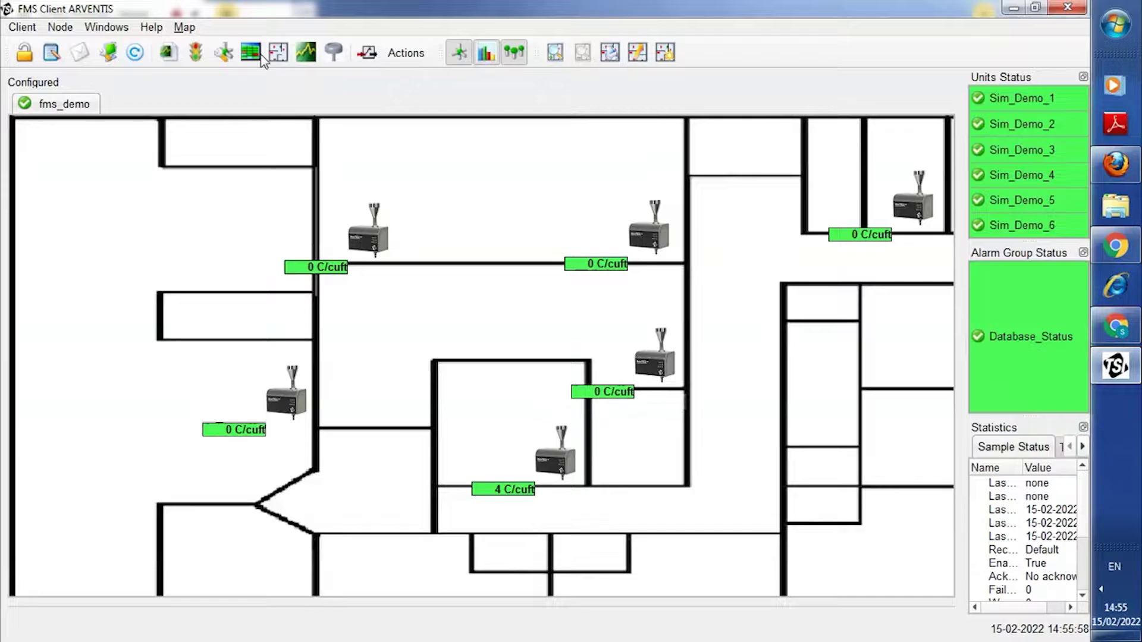
Put the facility map into edit mode and set the tag of the SP_Demo_2 item to 5.0.
{"action": "left_click", "coordinate": [186, 28]}
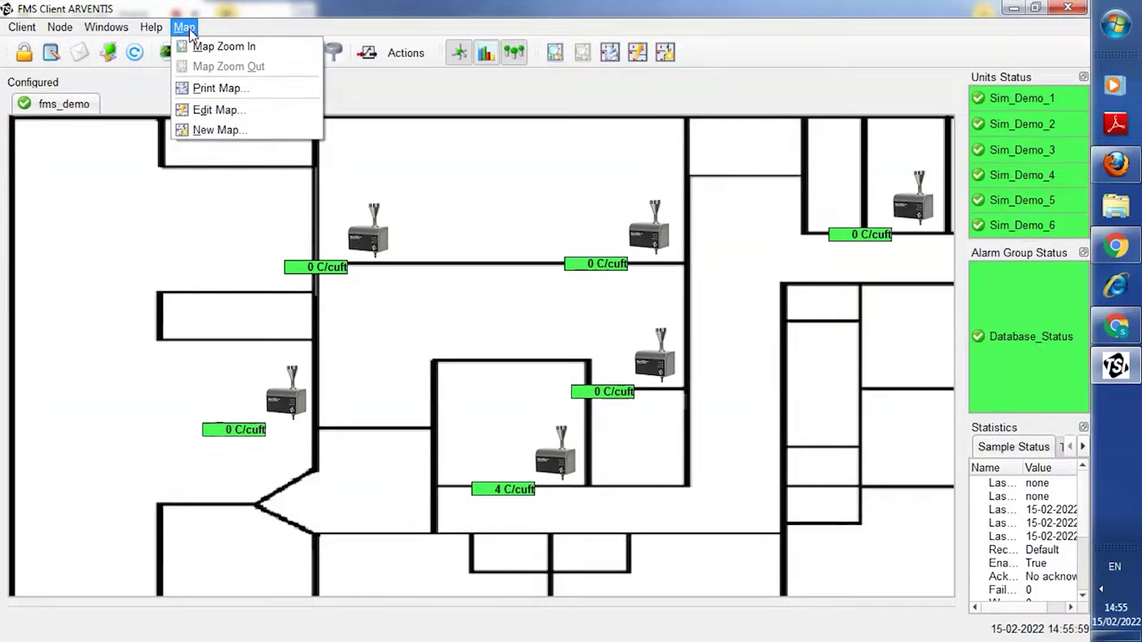
{"action": "left_click", "coordinate": [205, 110]}
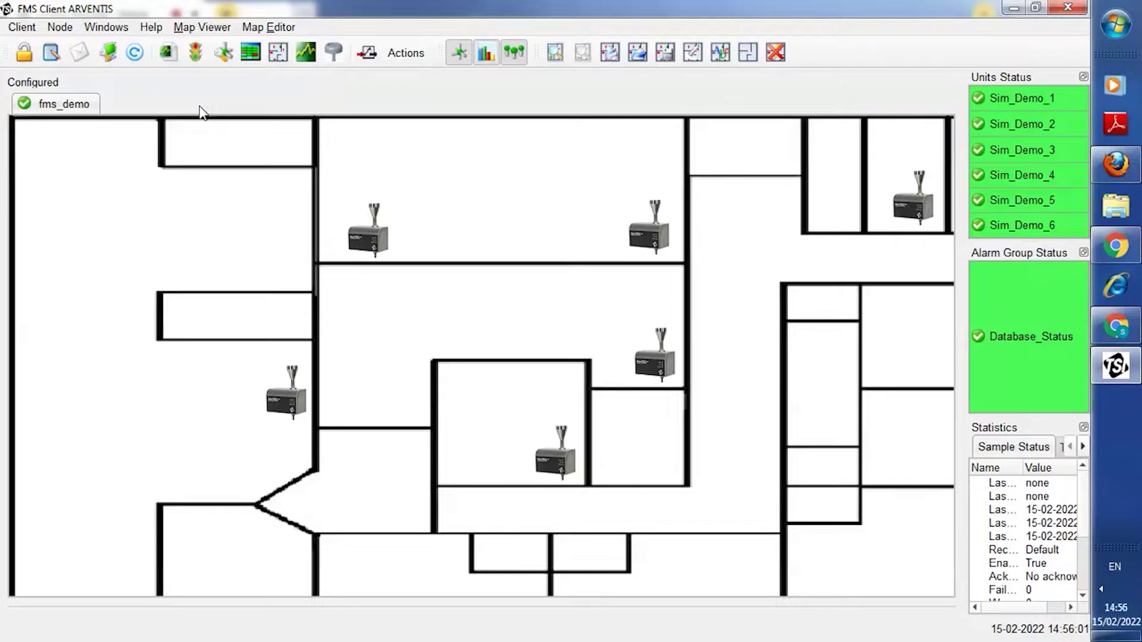
{"action": "right_click", "coordinate": [274, 399]}
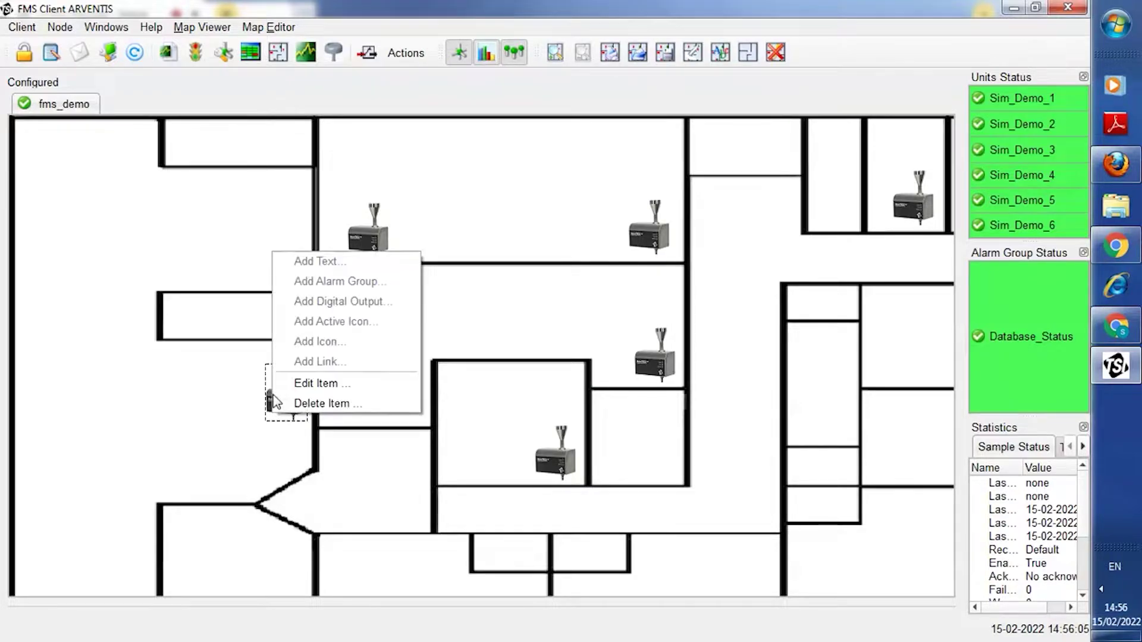
{"action": "left_click", "coordinate": [312, 387]}
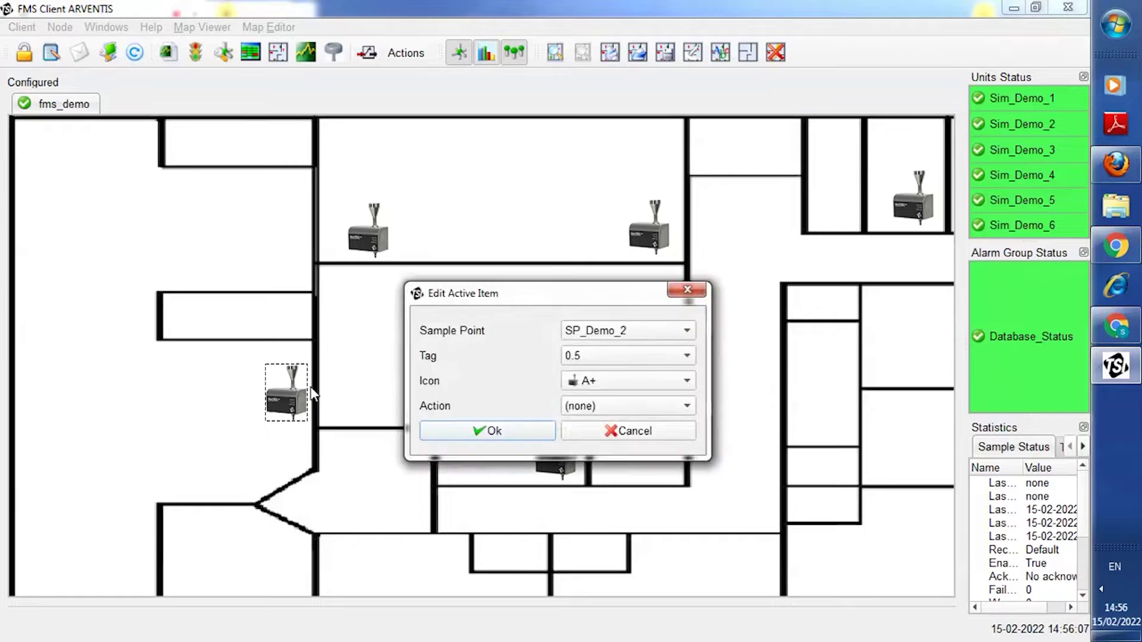
{"action": "left_click", "coordinate": [607, 357]}
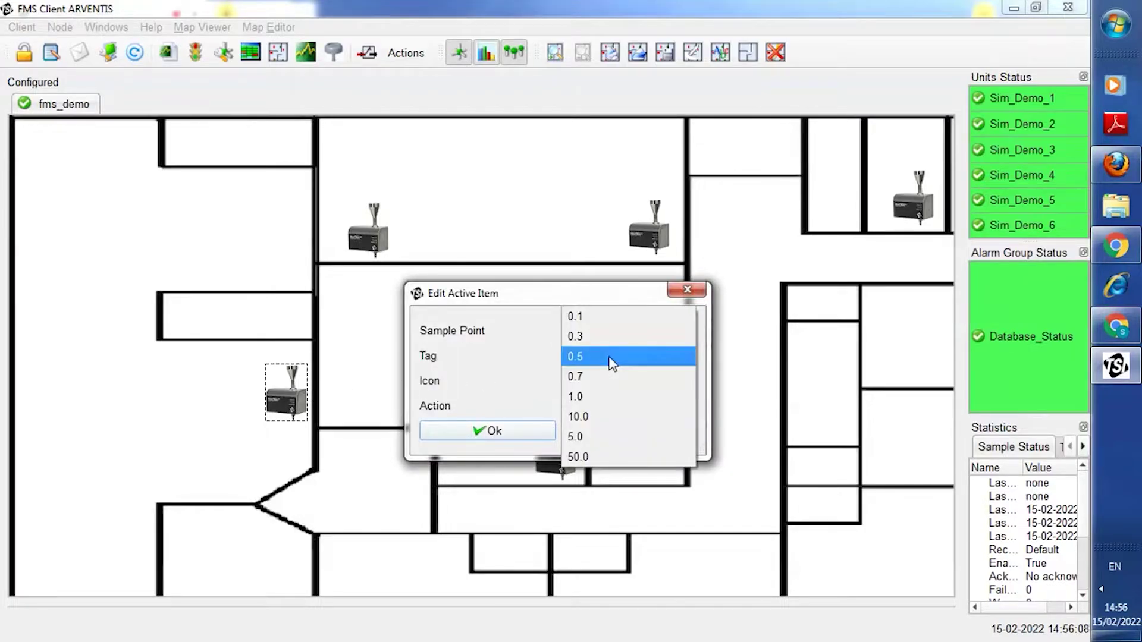
{"action": "left_click", "coordinate": [592, 437]}
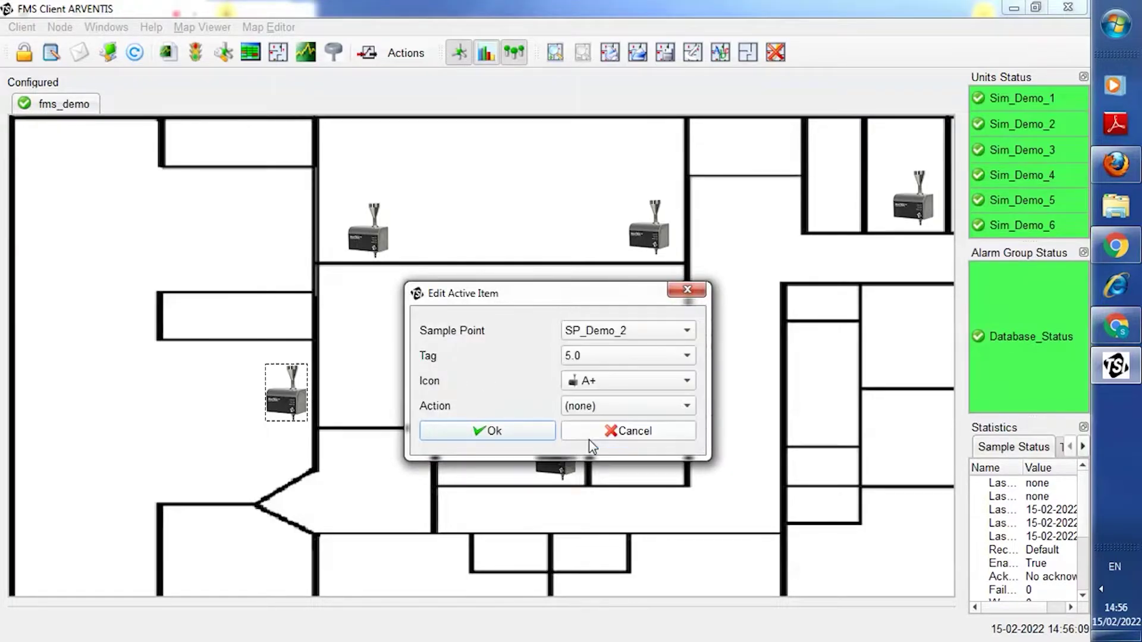
{"action": "left_click", "coordinate": [519, 435]}
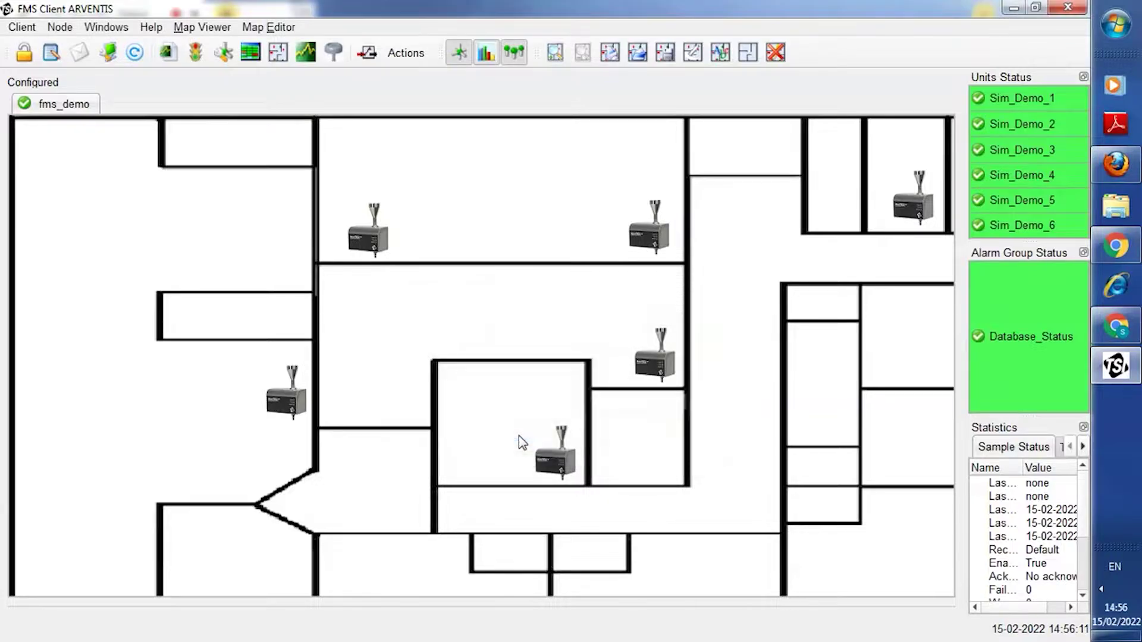
Exit the map editor and save the changes to the map.
{"action": "left_click", "coordinate": [268, 27]}
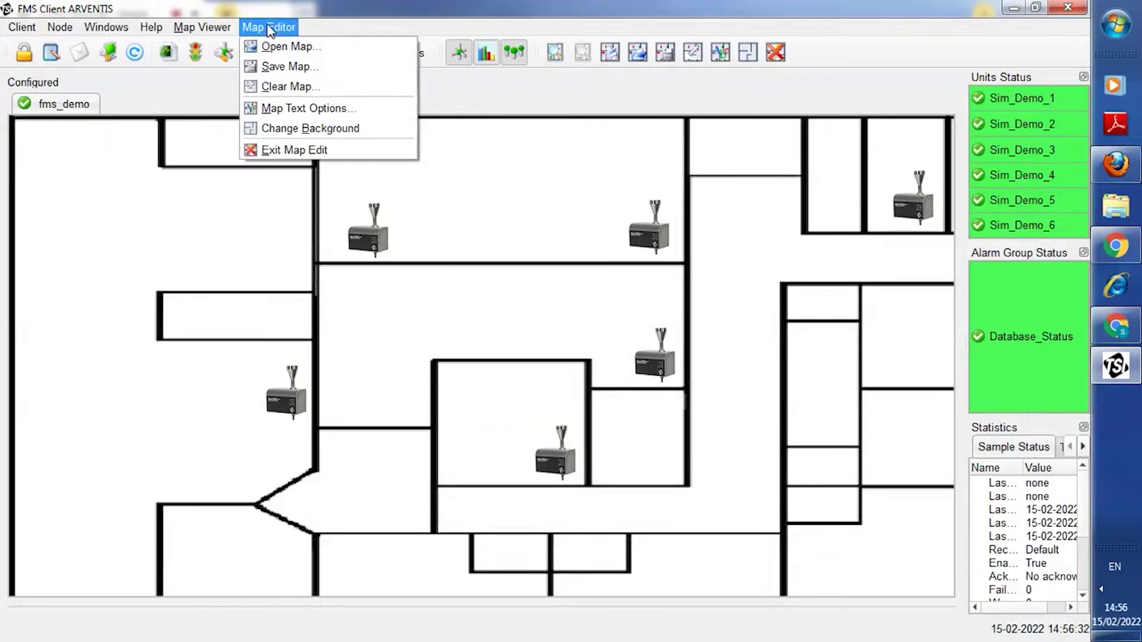
{"action": "left_click", "coordinate": [285, 152]}
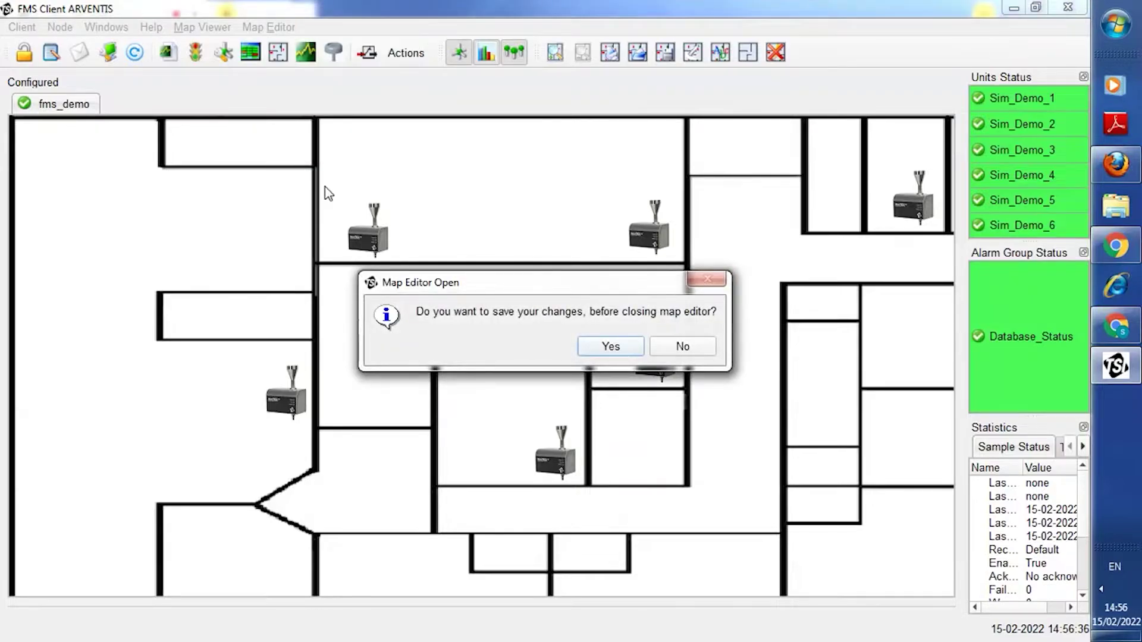
{"action": "left_click", "coordinate": [587, 345]}
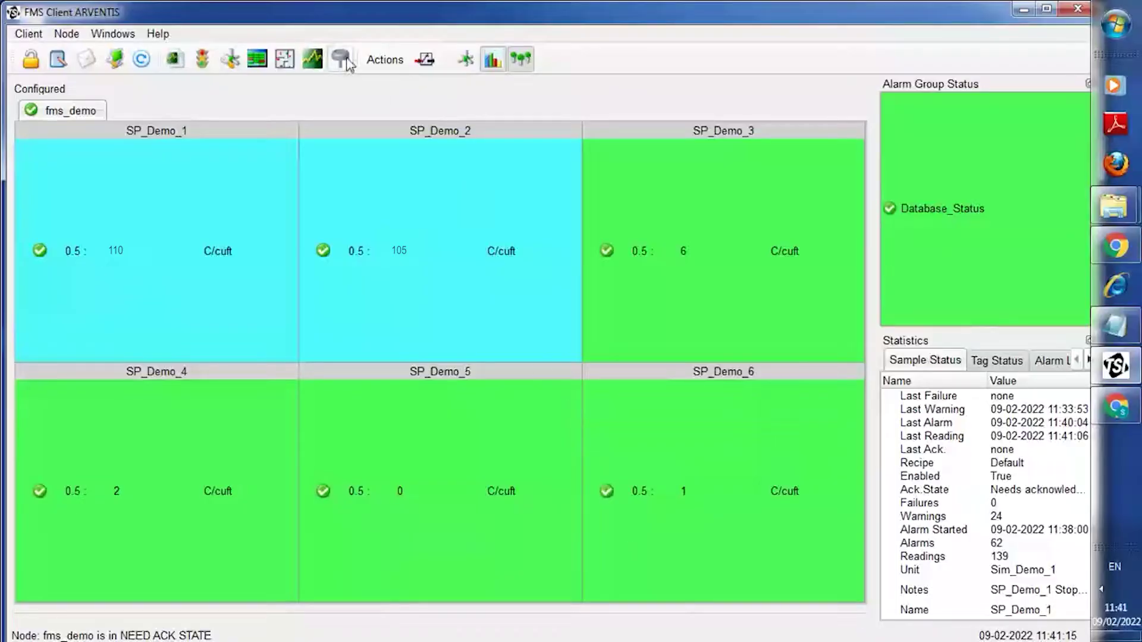
Open the fms_demo graph view and zoom the SP_Demo_1 chart to the readings between about 11:04 and 11:07 on 09-02-2022.
{"action": "left_click", "coordinate": [315, 60]}
{"action": "left_click_drag", "start_coordinate": [284, 232], "coordinate": [498, 433]}
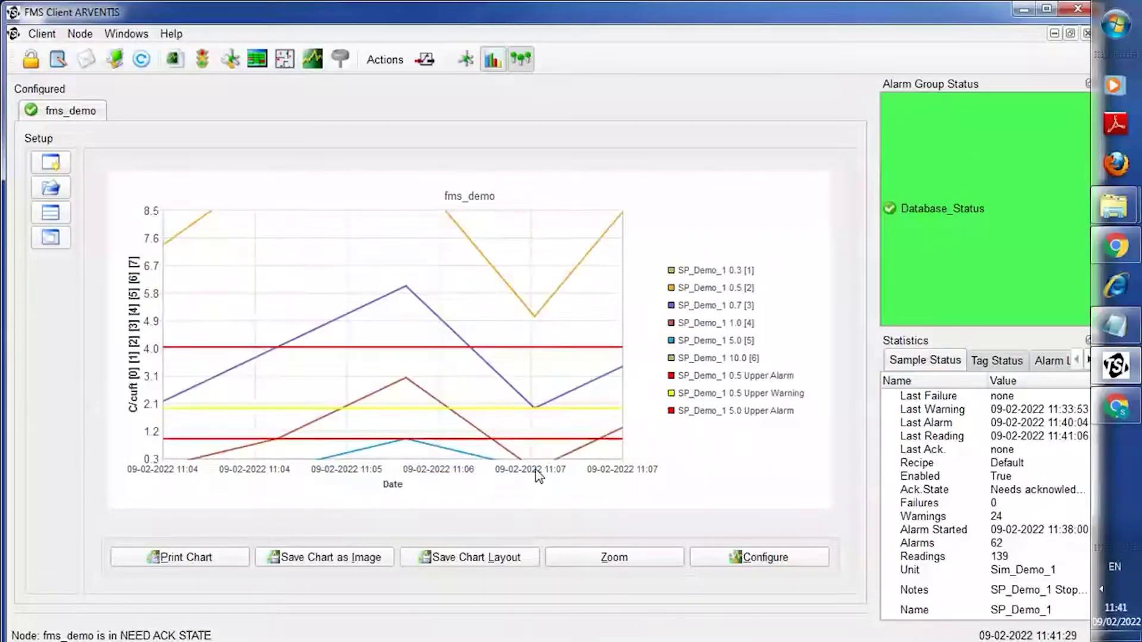
{"action": "mouse_move", "coordinate": [417, 297]}
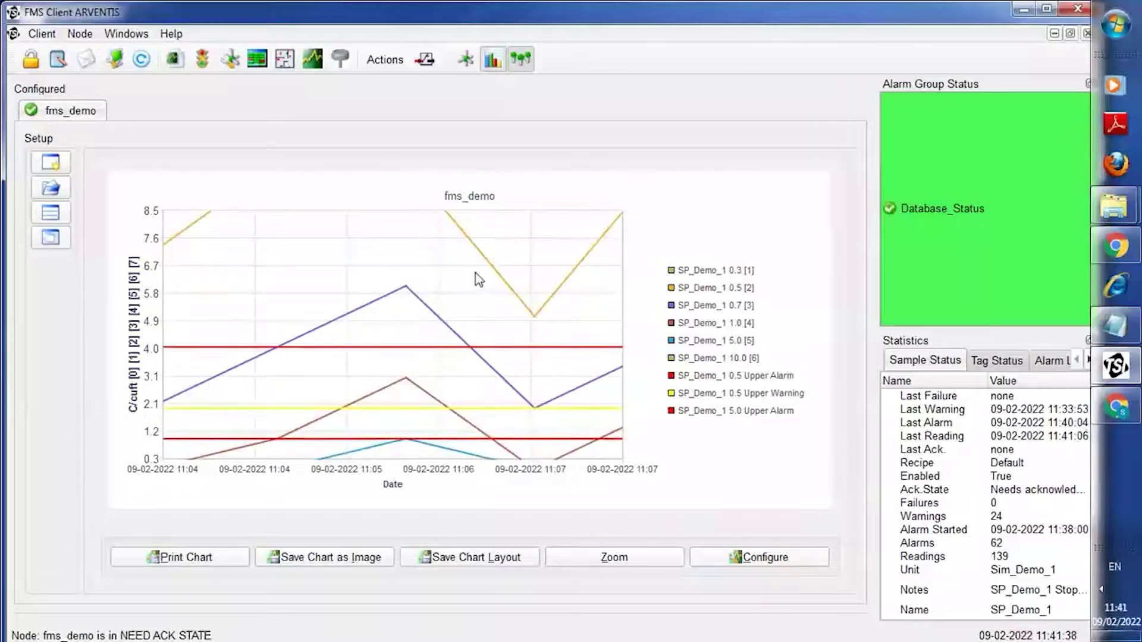
{"action": "mouse_move", "coordinate": [495, 274]}
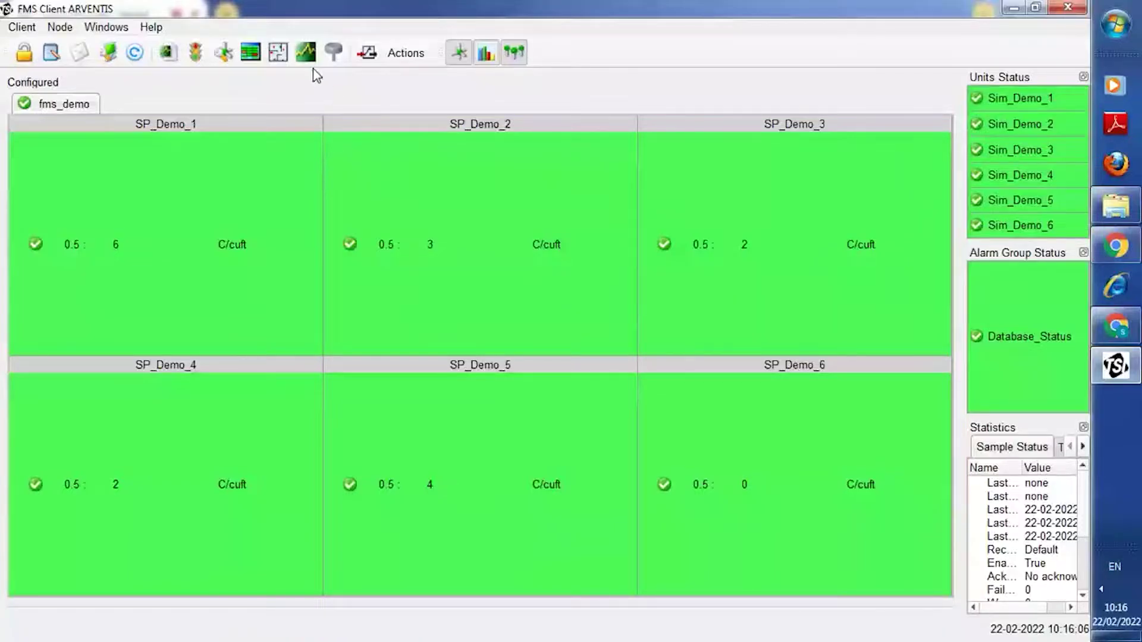
Open the fms_demo graph view and start a new multigraph with SP_Demo_1 as its sample point.
{"action": "left_click", "coordinate": [305, 54]}
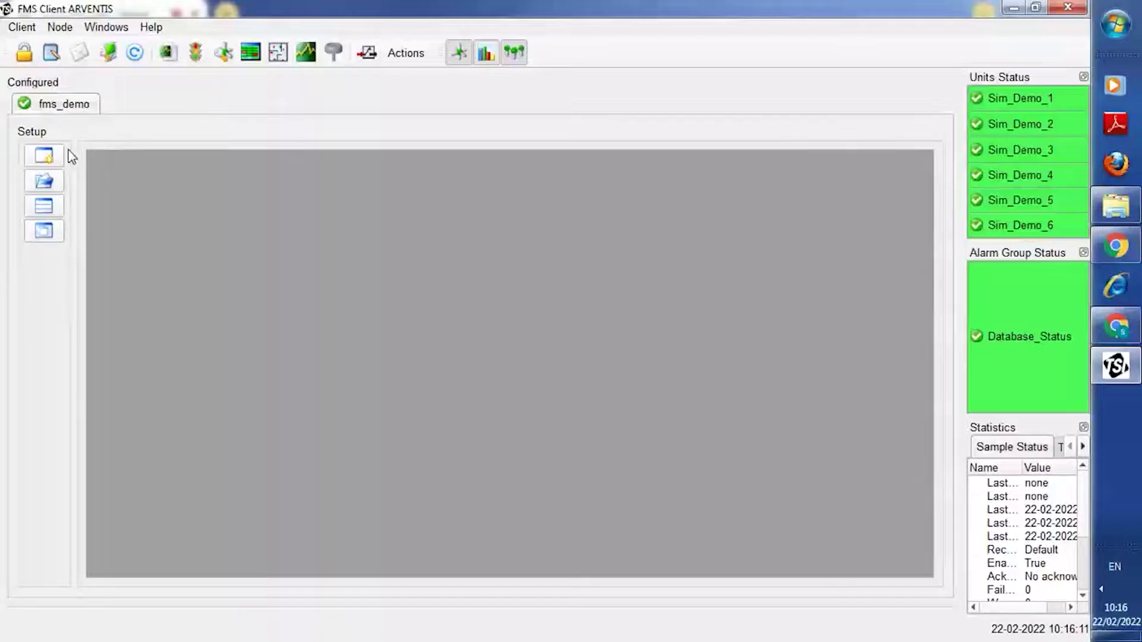
{"action": "left_click", "coordinate": [53, 159]}
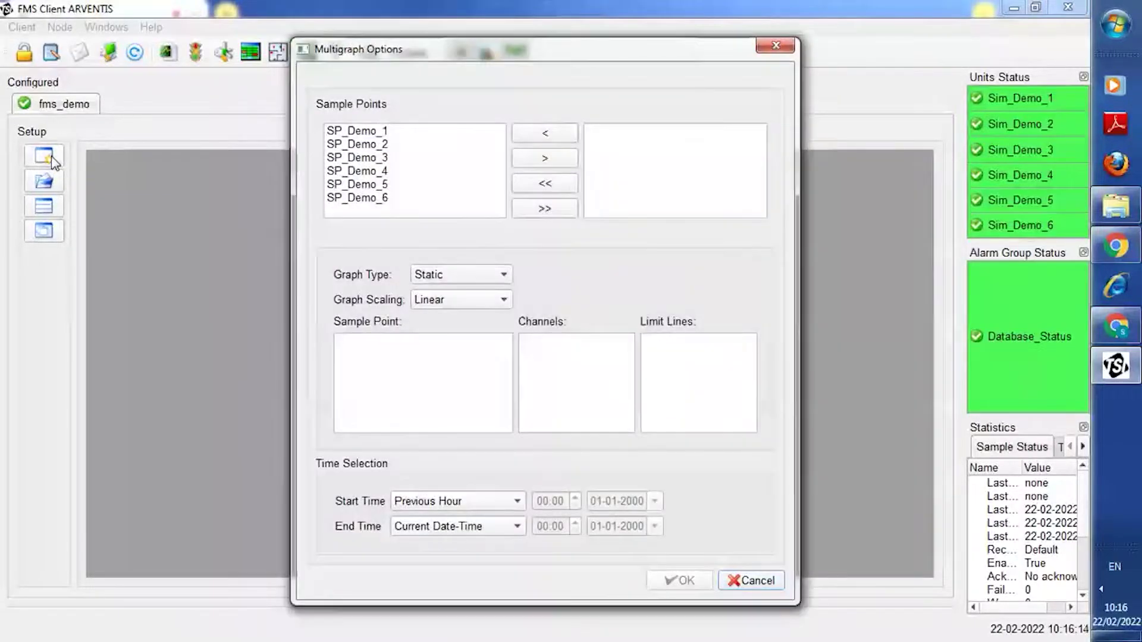
{"action": "left_click", "coordinate": [339, 132]}
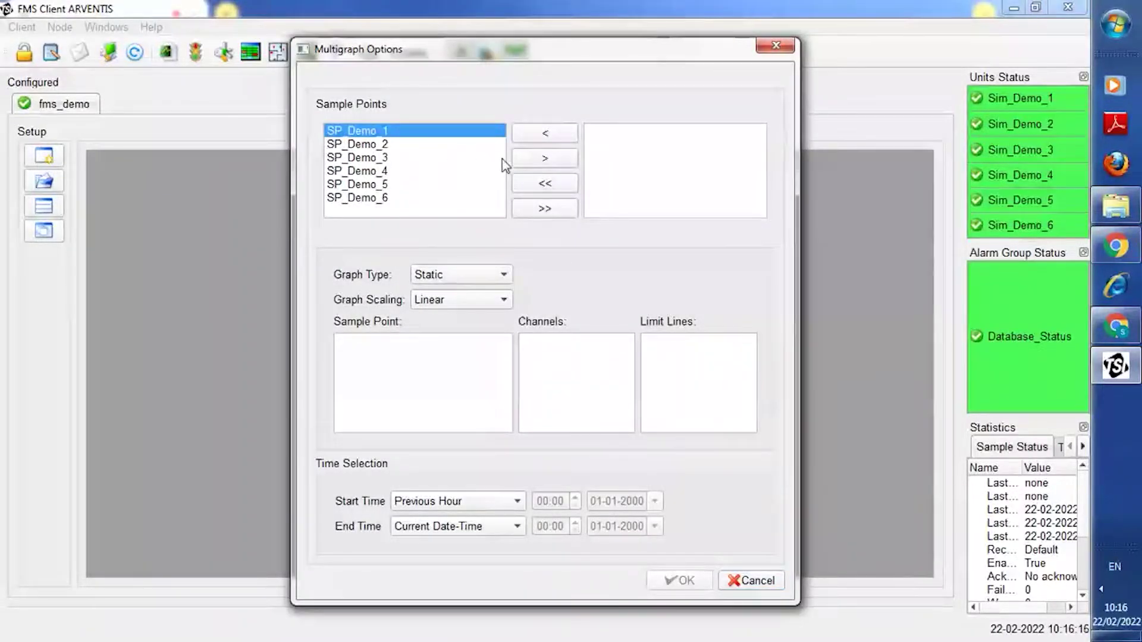
{"action": "left_click", "coordinate": [525, 162]}
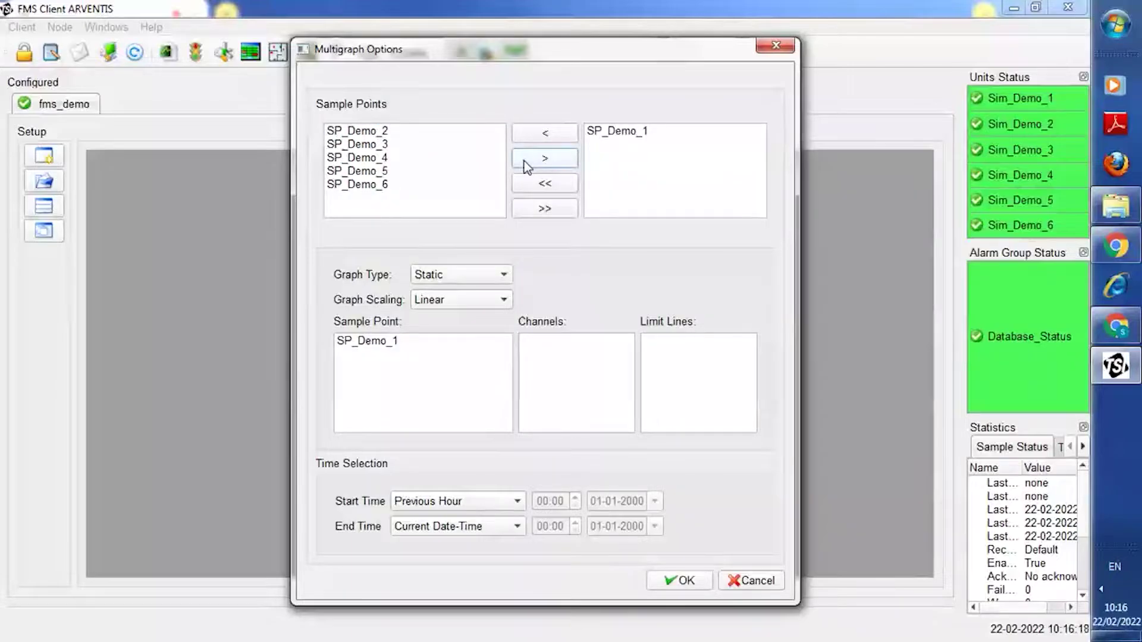
Set the multigraph's start time to an exact date-time of 09:00 on 21-02-2022.
{"action": "left_click", "coordinate": [494, 504]}
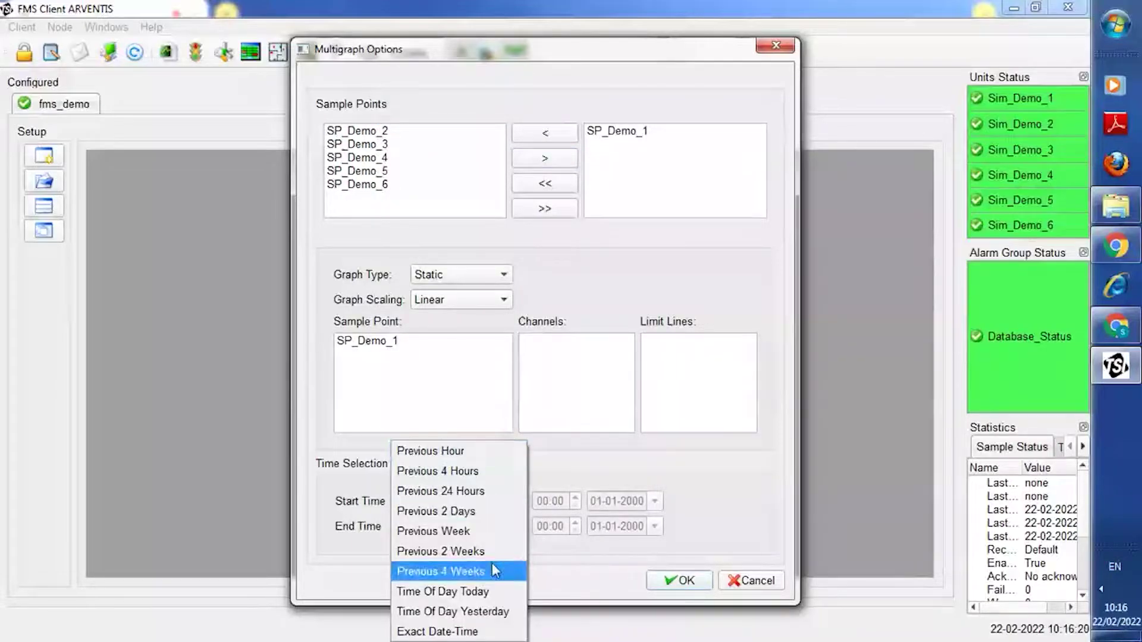
{"action": "left_click", "coordinate": [494, 631]}
{"action": "left_click", "coordinate": [540, 501]}
{"action": "type", "text": "09:"}
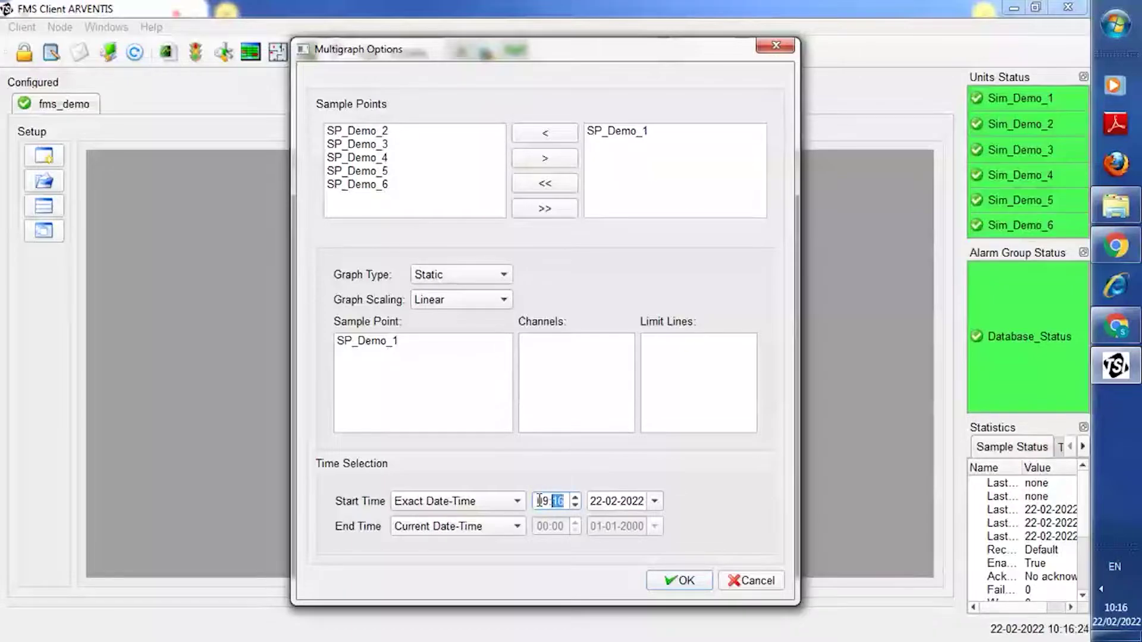
{"action": "type", "text": "00"}
{"action": "left_click", "coordinate": [653, 501]}
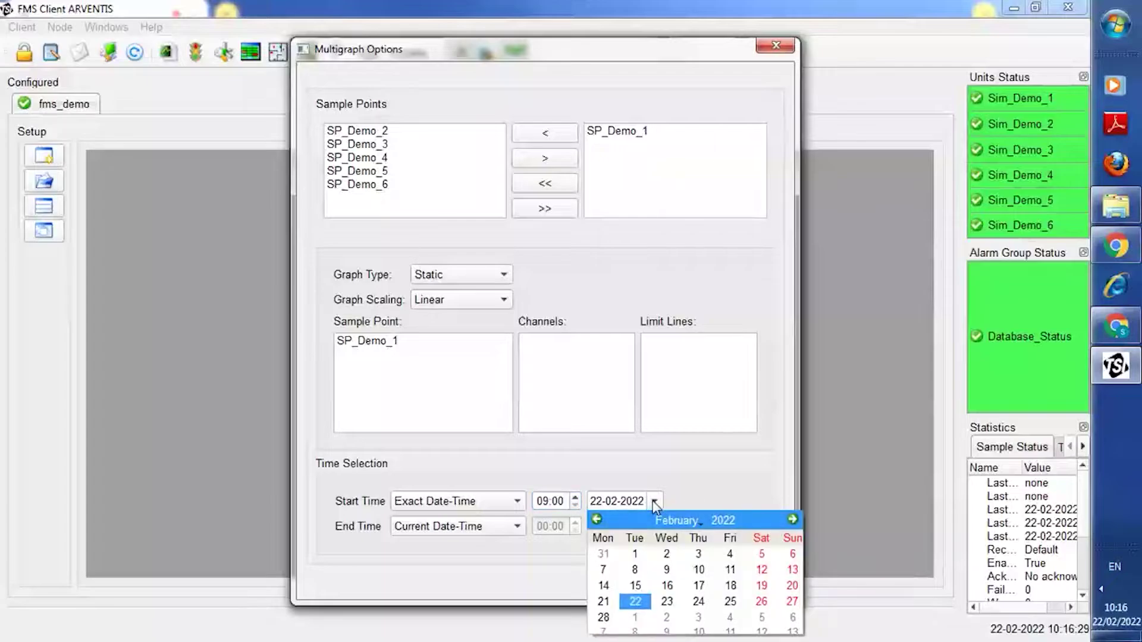
{"action": "left_click", "coordinate": [605, 602]}
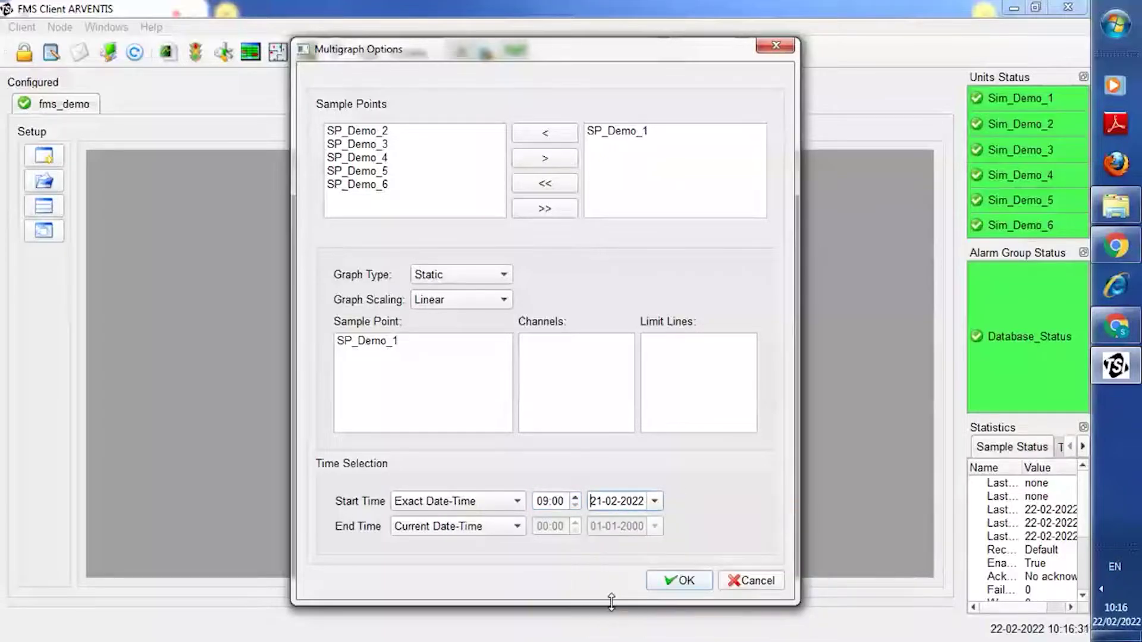
Set the end time to an exact date-time of 10:00 on 21-02-2022 and generate the multigraph.
{"action": "left_click", "coordinate": [513, 530]}
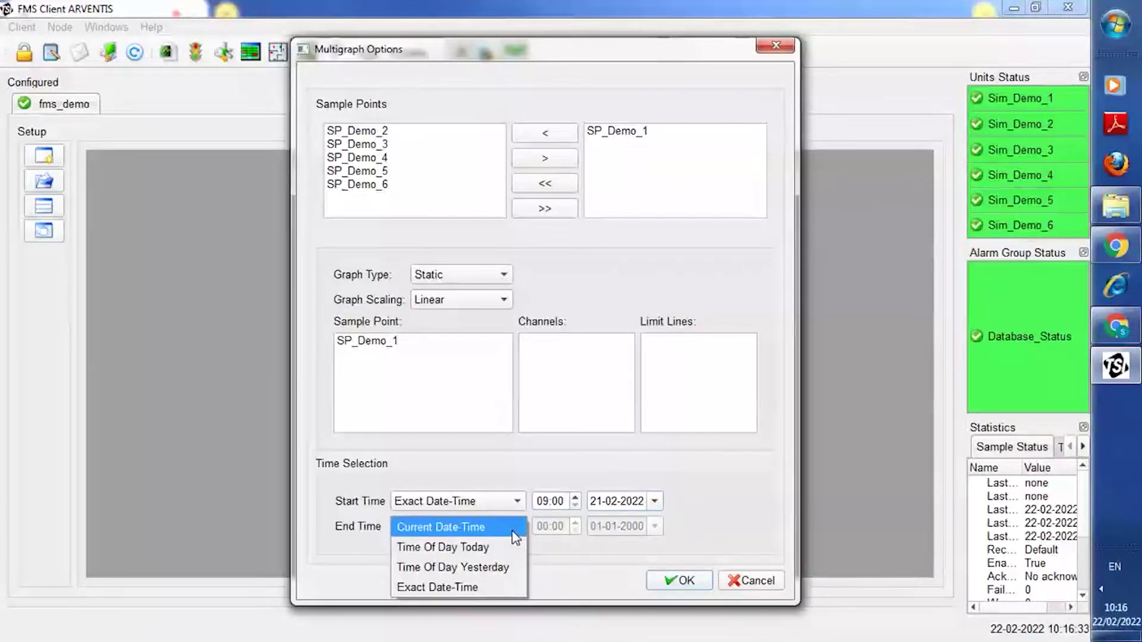
{"action": "left_click", "coordinate": [518, 587]}
{"action": "left_click", "coordinate": [558, 526]}
{"action": "type", "text": "00"}
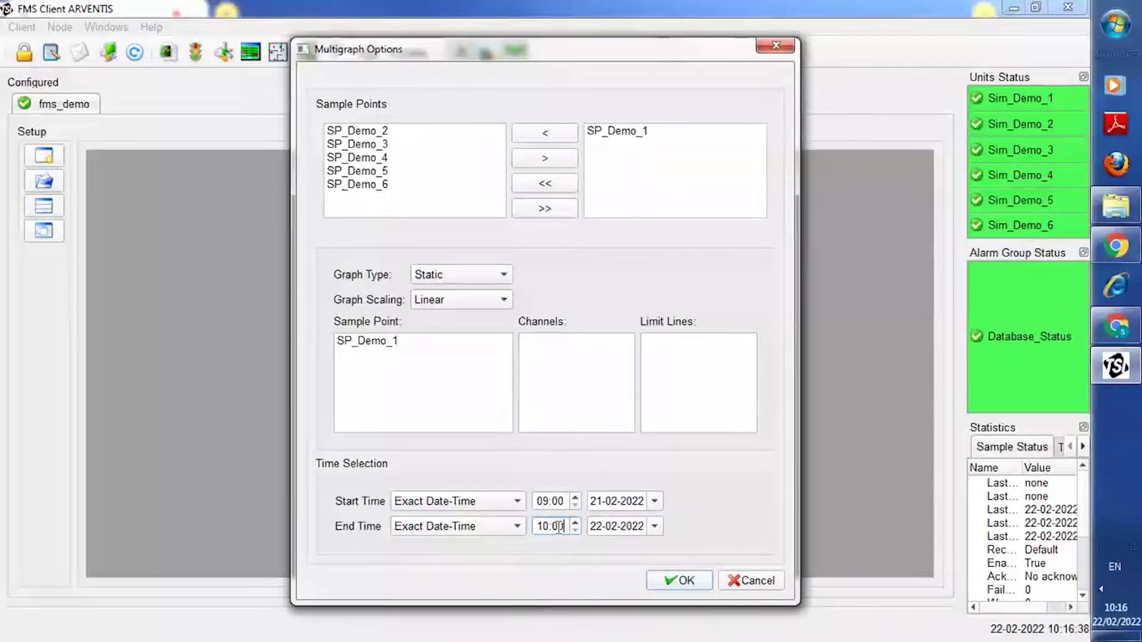
{"action": "left_click", "coordinate": [655, 527]}
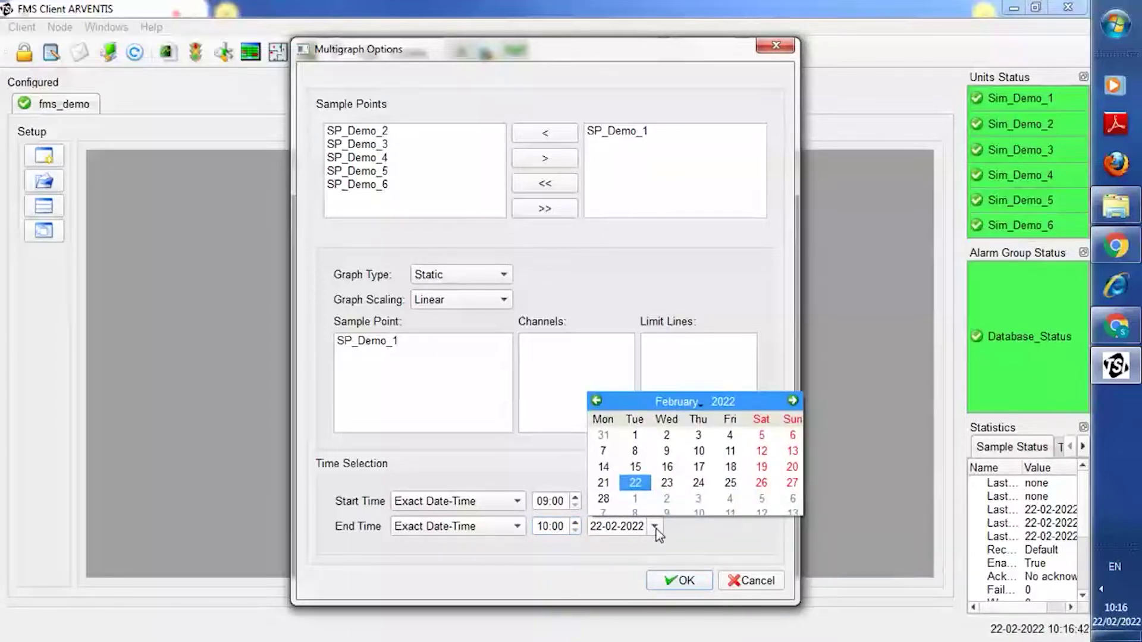
{"action": "left_click", "coordinate": [602, 482]}
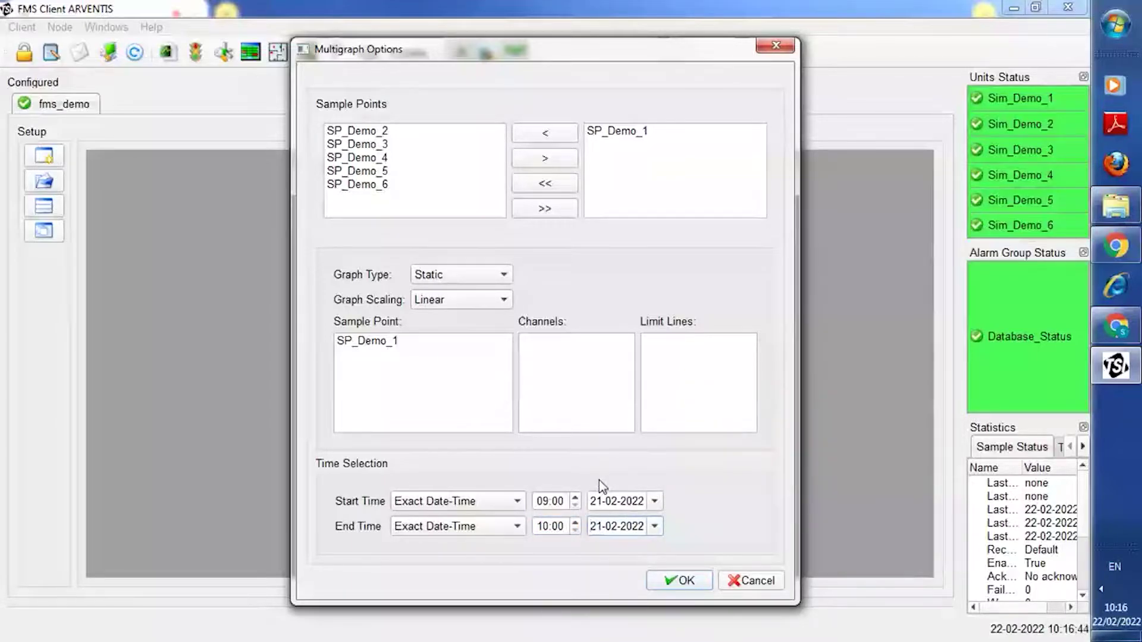
{"action": "left_click", "coordinate": [679, 581]}
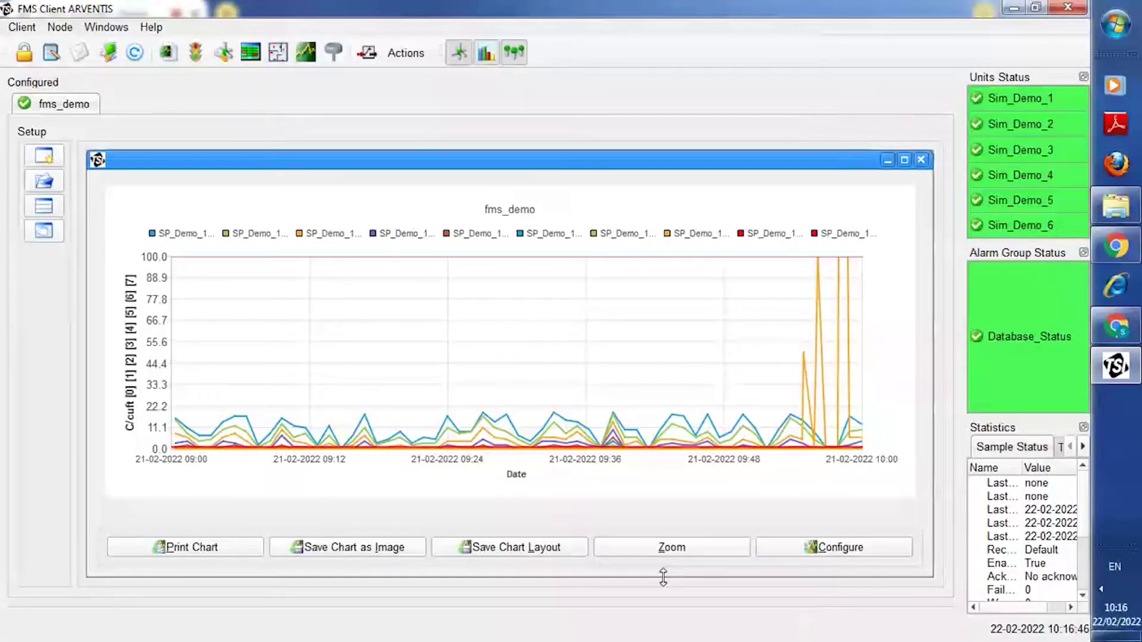
Open the chart configuration of the SP_Demo_1 multigraph and change the chart title to "tes".
{"action": "left_click", "coordinate": [776, 546]}
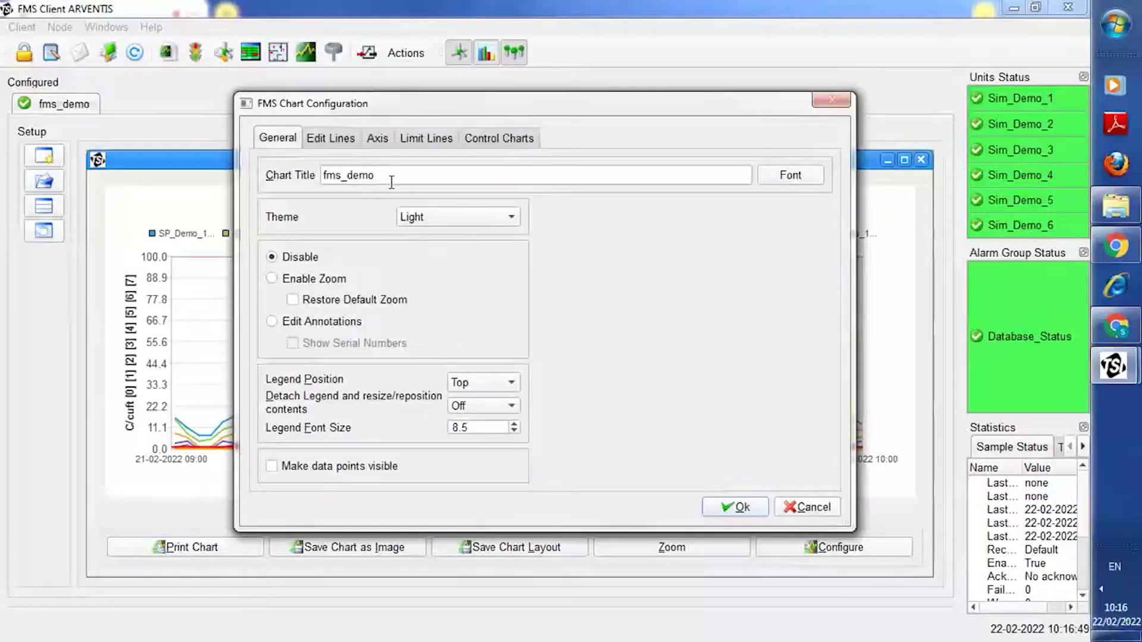
{"action": "left_click", "coordinate": [382, 173]}
{"action": "key", "text": "BackSpace"}
{"action": "key", "text": "BackSpace"}
{"action": "key", "text": "BackSpace"}
{"action": "key", "text": "BackSpace"}
{"action": "key", "text": "BackSpace"}
{"action": "key", "text": "BackSpace"}
{"action": "key", "text": "BackSpace"}
{"action": "key", "text": "BackSpace"}
{"action": "type", "text": "tes"}
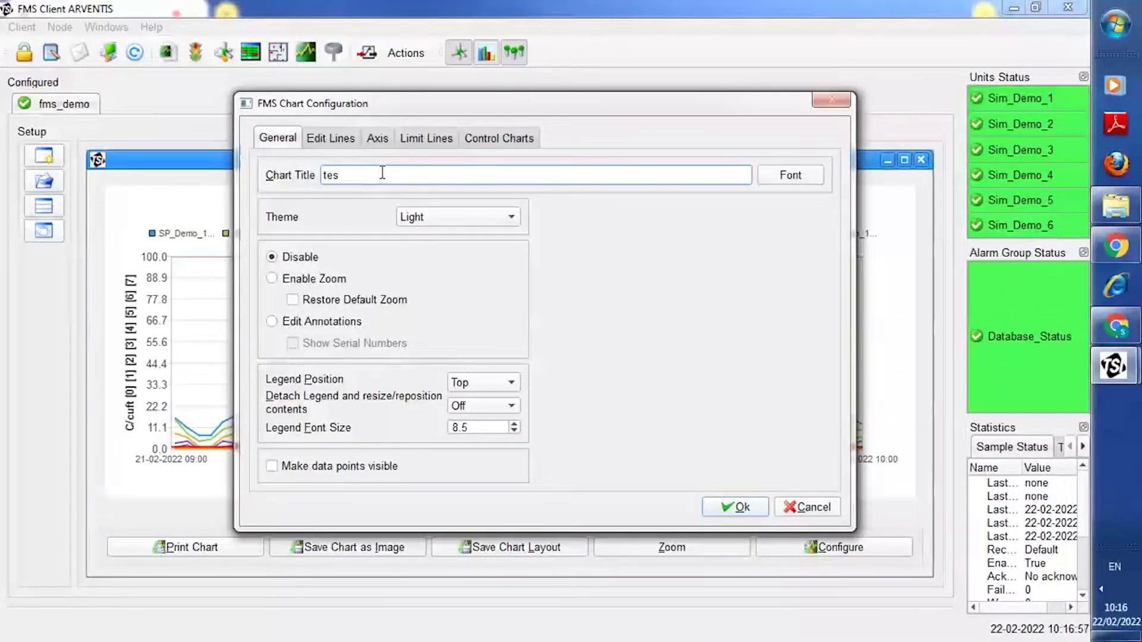
Format the SP_Demo_1 lines: 0.5 in Dark cyan and 5.0 in Dark gray, both with line width 3.
{"action": "left_click", "coordinate": [336, 141]}
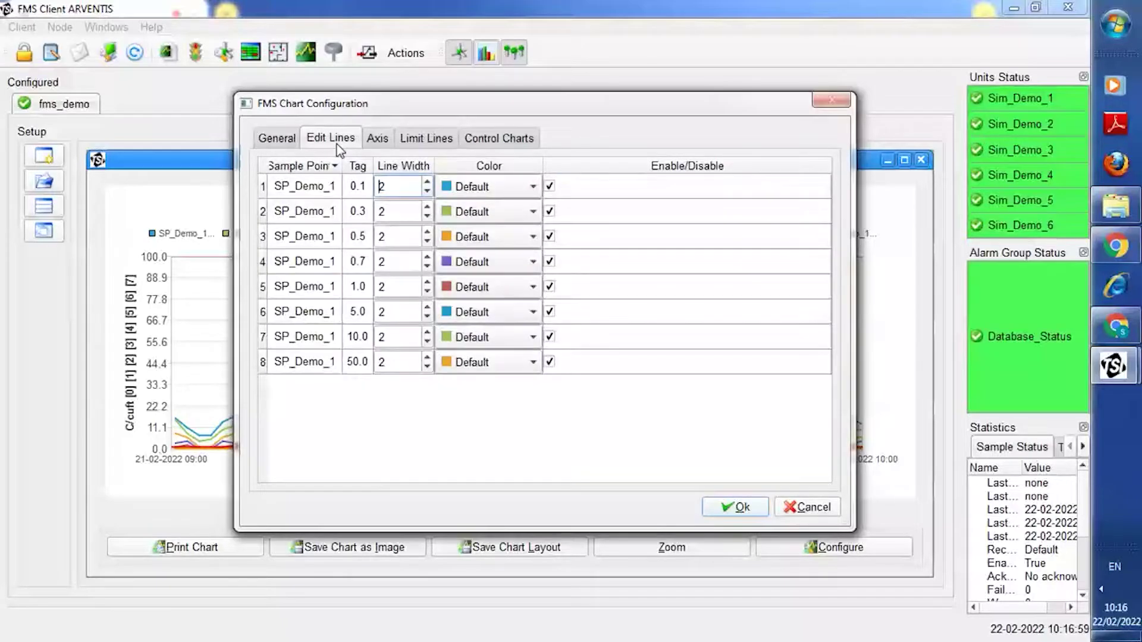
{"action": "left_click", "coordinate": [486, 236]}
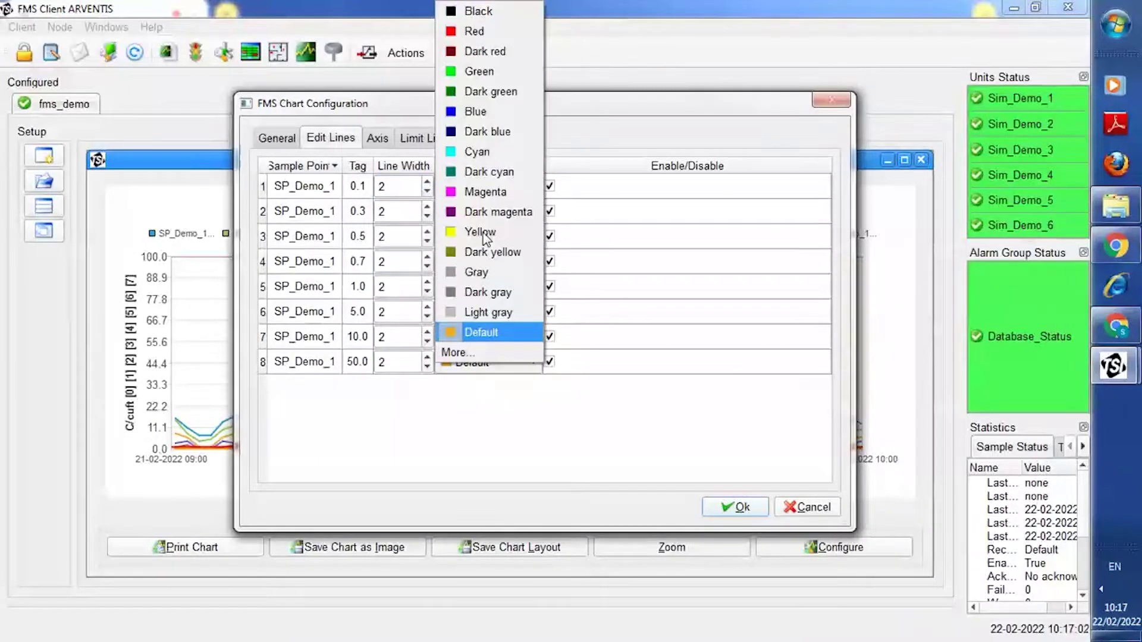
{"action": "left_click", "coordinate": [487, 172]}
{"action": "left_click", "coordinate": [512, 313]}
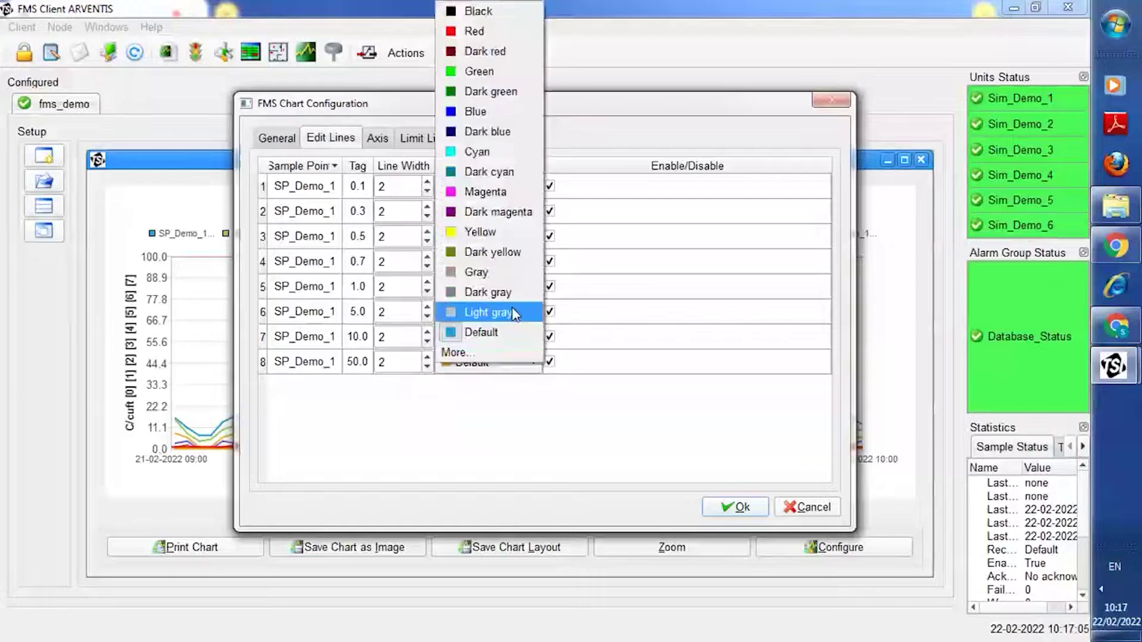
{"action": "left_click", "coordinate": [509, 294]}
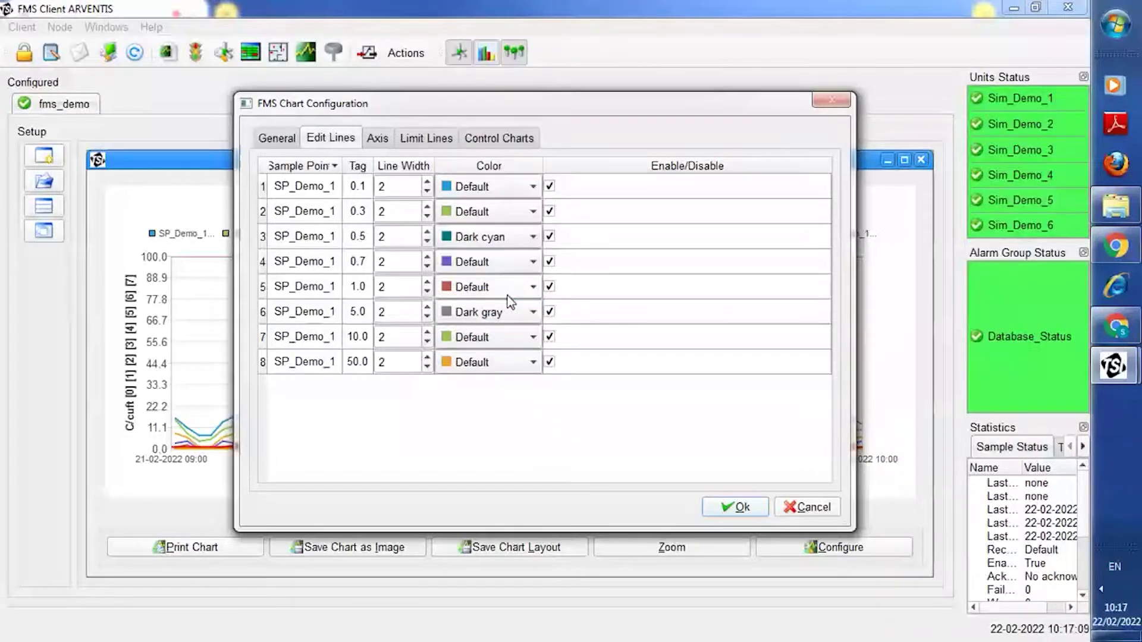
{"action": "left_click", "coordinate": [427, 233]}
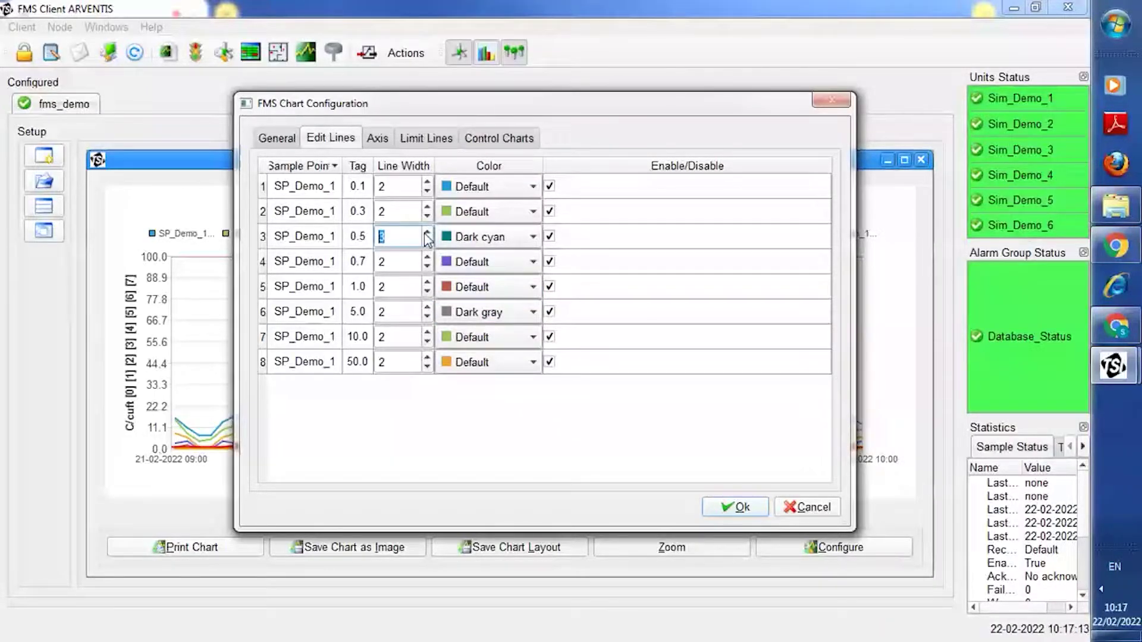
{"action": "left_click", "coordinate": [427, 308]}
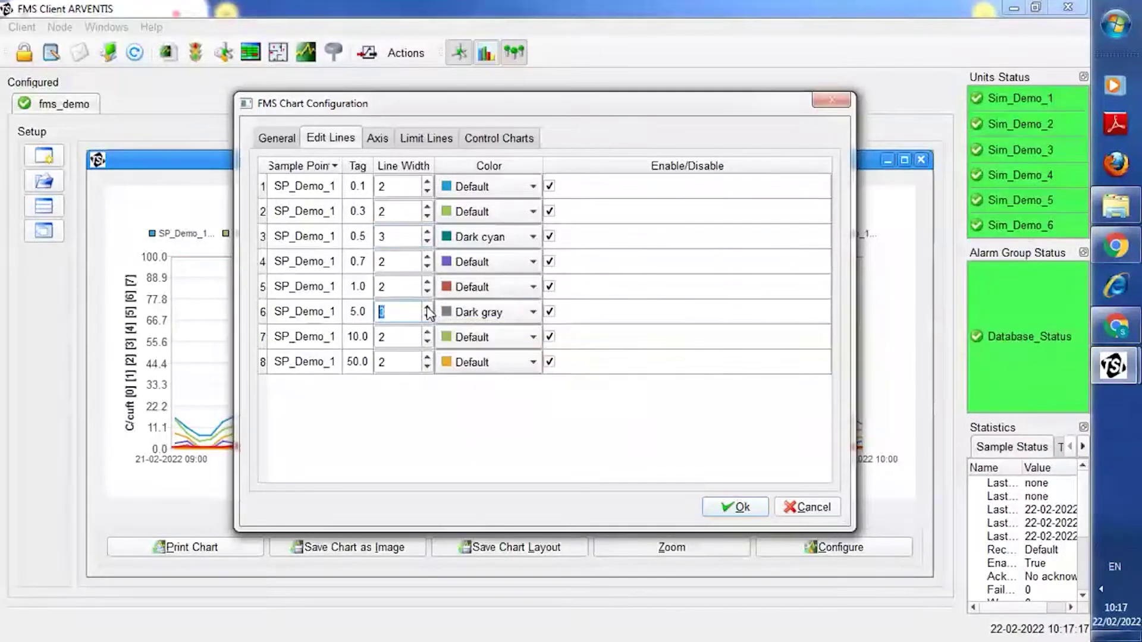
Disable the SP_Demo_1 chart lines for tags 0.1, 0.3, 0.7, 1.0, 10.0 and 50.0.
{"action": "left_click", "coordinate": [550, 188]}
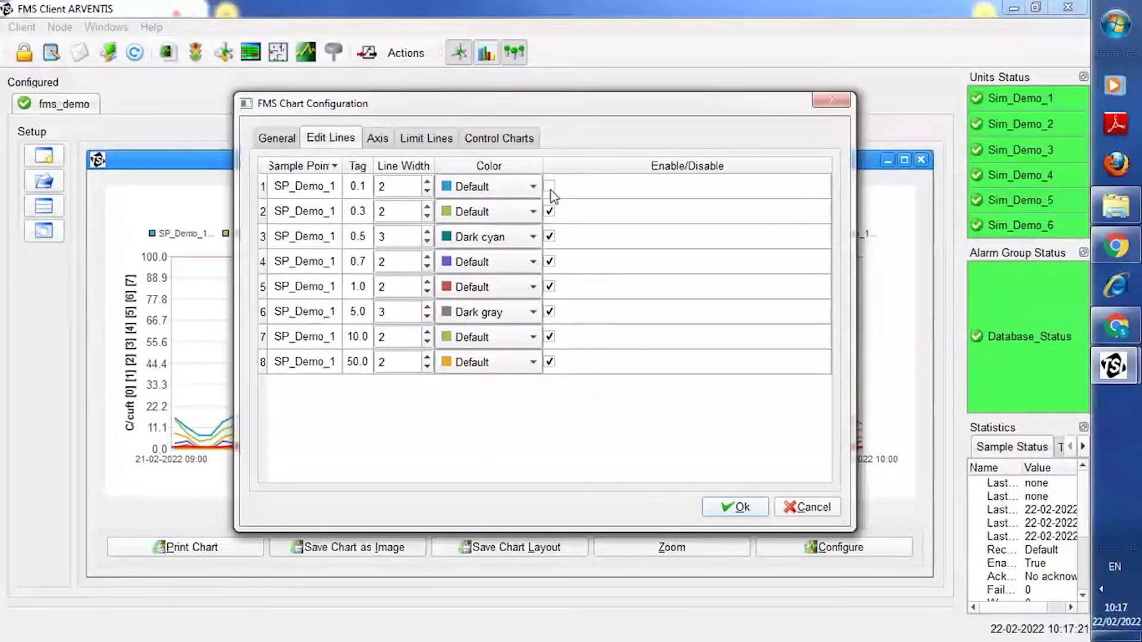
{"action": "left_click", "coordinate": [549, 212]}
{"action": "left_click", "coordinate": [551, 262]}
{"action": "left_click", "coordinate": [549, 287]}
{"action": "left_click", "coordinate": [550, 337]}
{"action": "left_click", "coordinate": [550, 362]}
Add a custom-value limit line at 75 for the SP_Demo_1 0.5 series.
{"action": "left_click", "coordinate": [426, 138]}
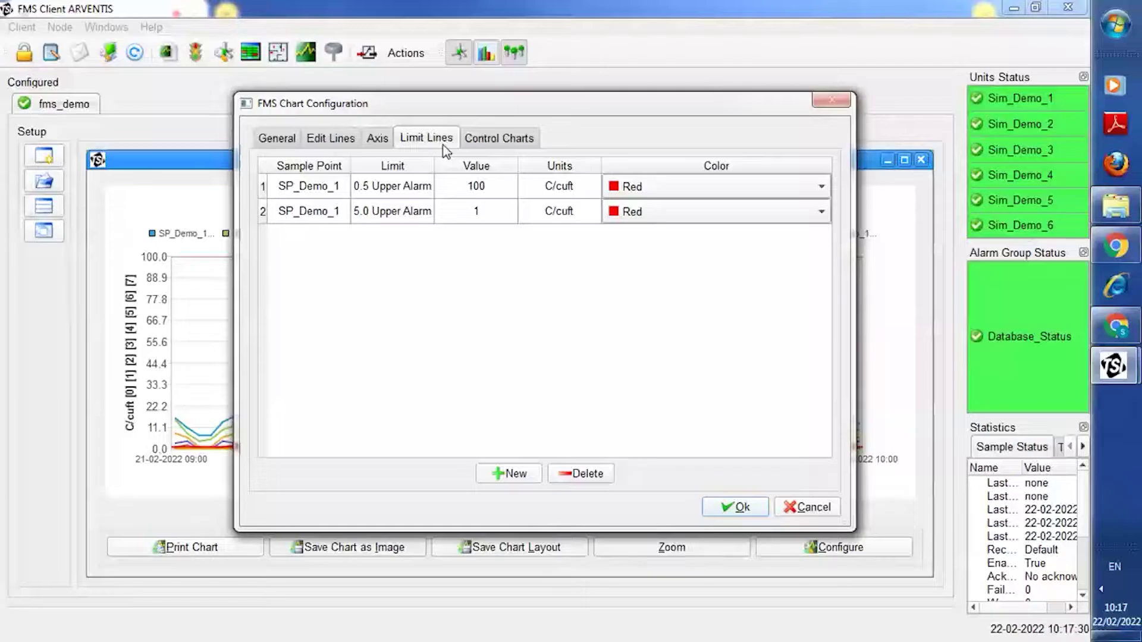
{"action": "left_click", "coordinate": [515, 474]}
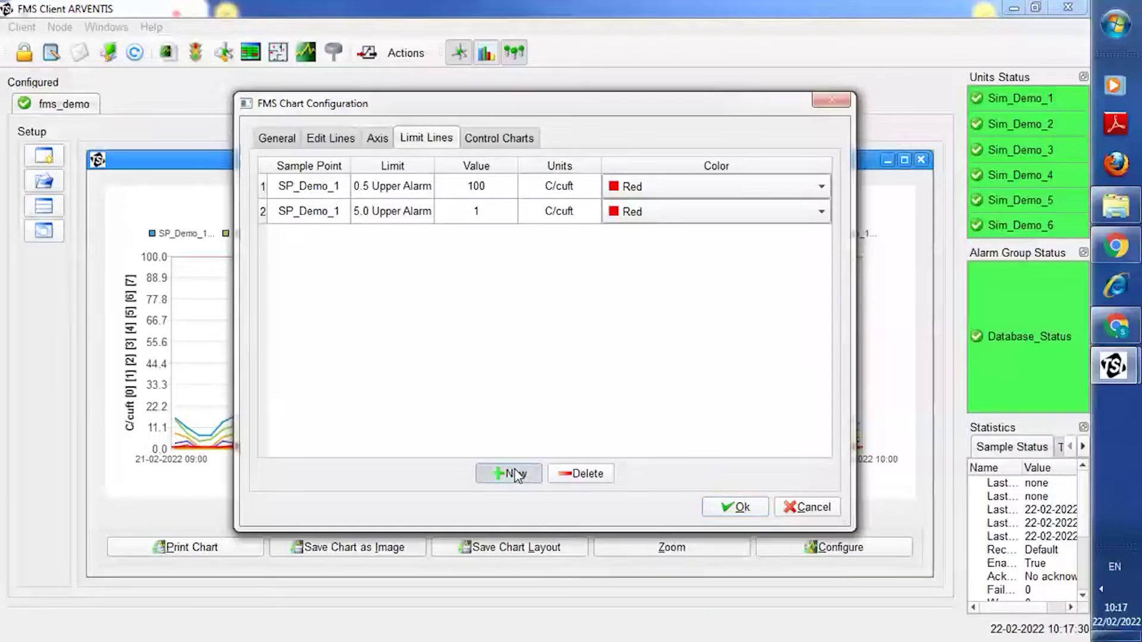
{"action": "left_click", "coordinate": [579, 283]}
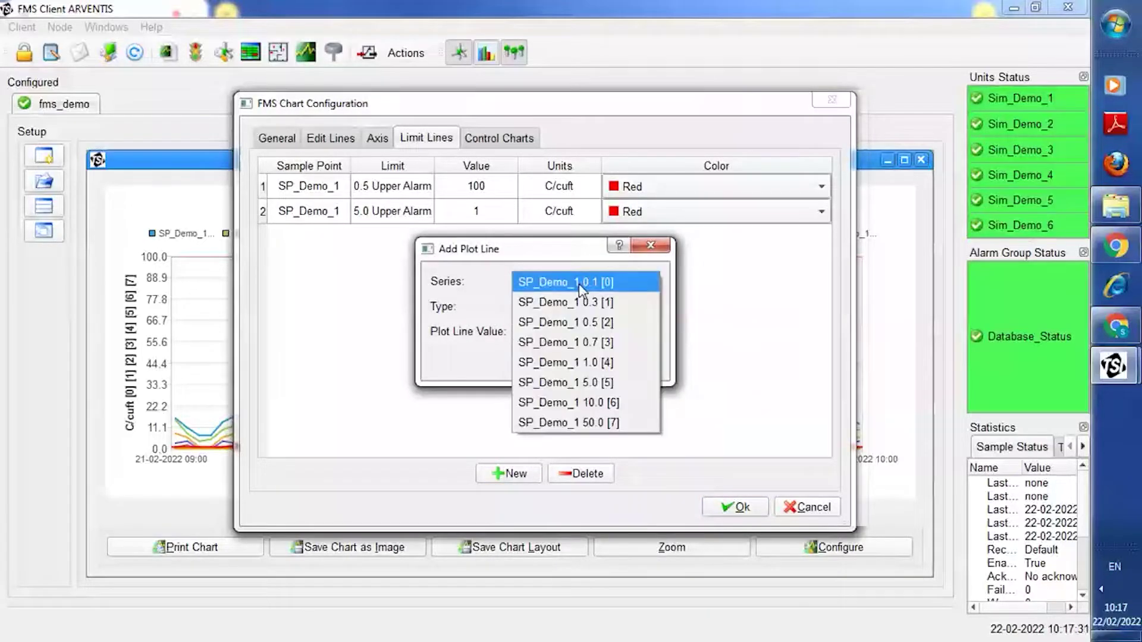
{"action": "left_click", "coordinate": [580, 322]}
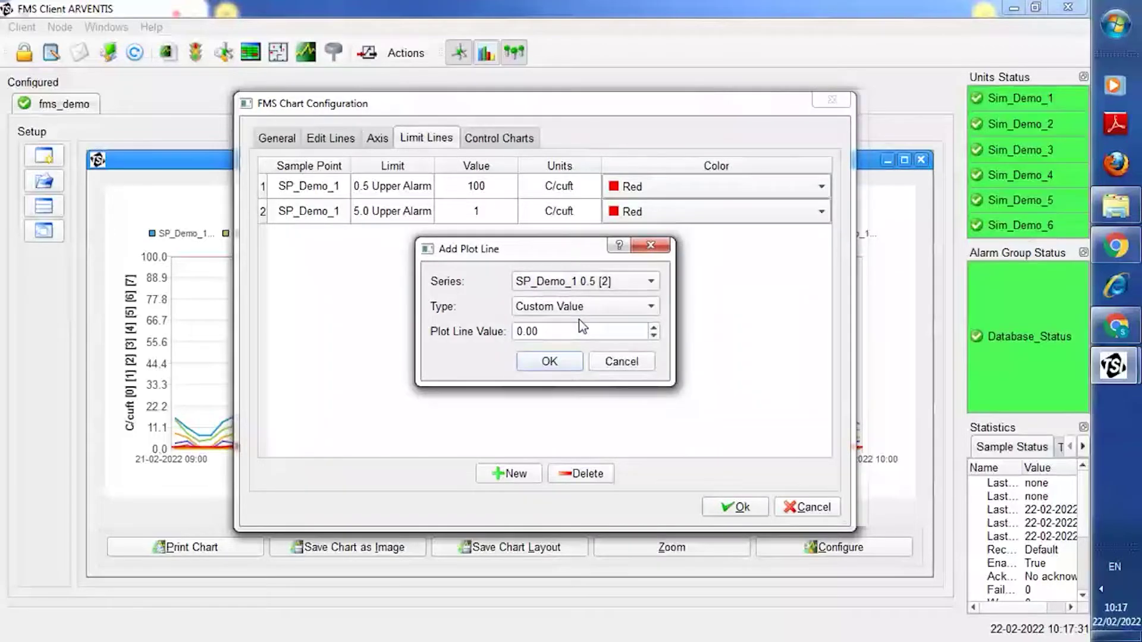
{"action": "left_click", "coordinate": [580, 331]}
{"action": "key", "text": "BackSpace"}
{"action": "key", "text": "BackSpace"}
{"action": "key", "text": "BackSpace"}
{"action": "key", "text": "BackSpace"}
{"action": "type", "text": "75"}
{"action": "left_click", "coordinate": [559, 361]}
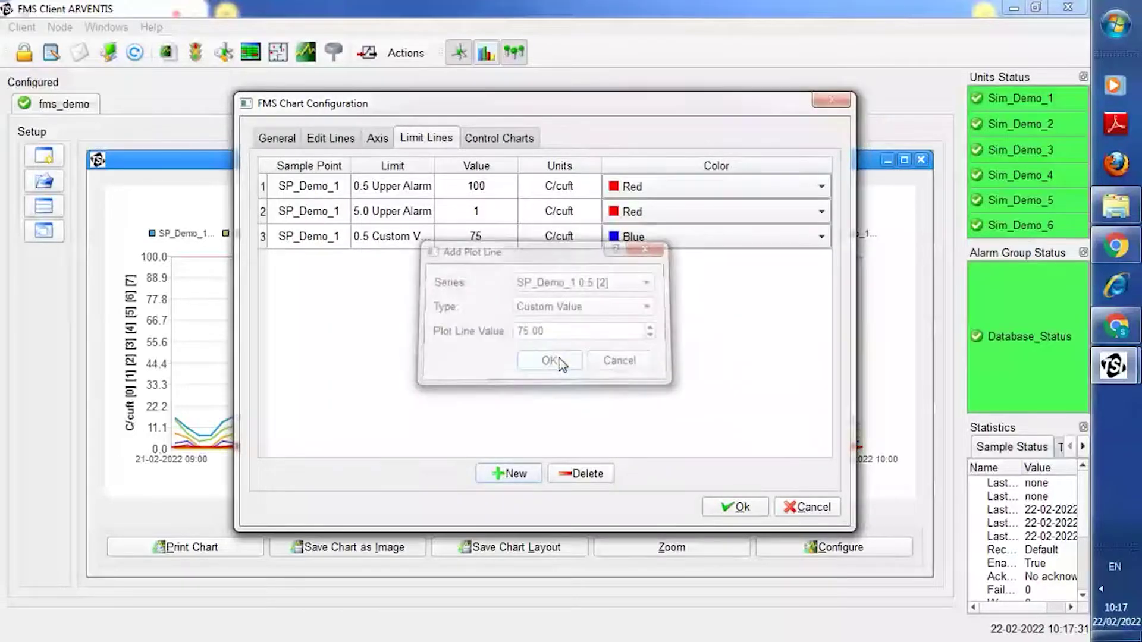
Color the 75 C/cuft custom limit line Yellow and apply the chart configuration.
{"action": "left_click", "coordinate": [648, 237]}
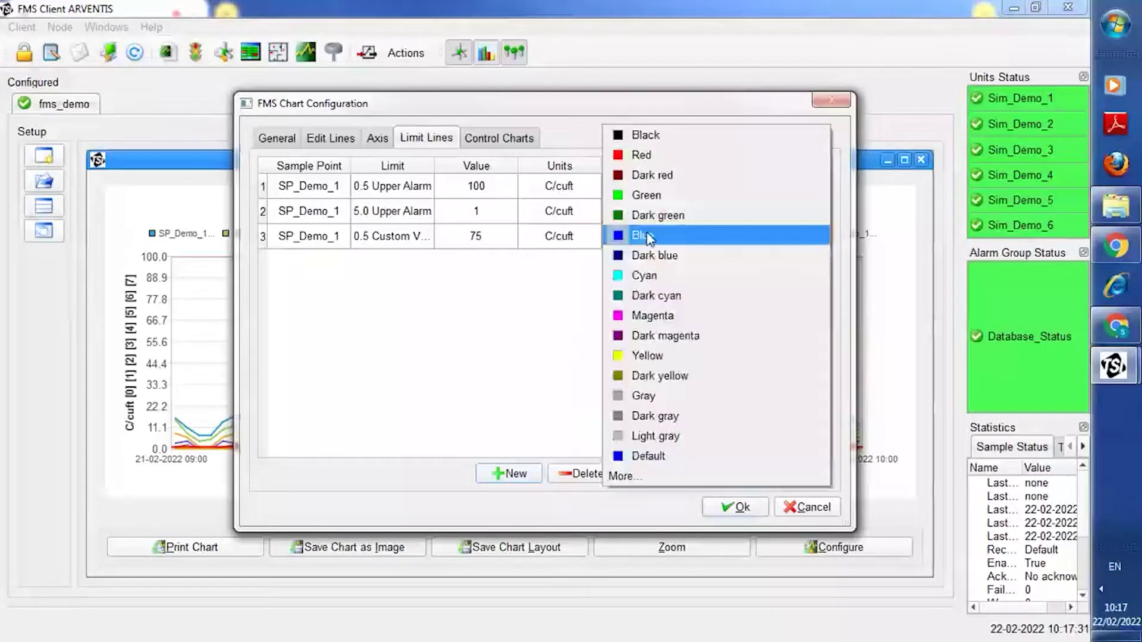
{"action": "left_click", "coordinate": [655, 357]}
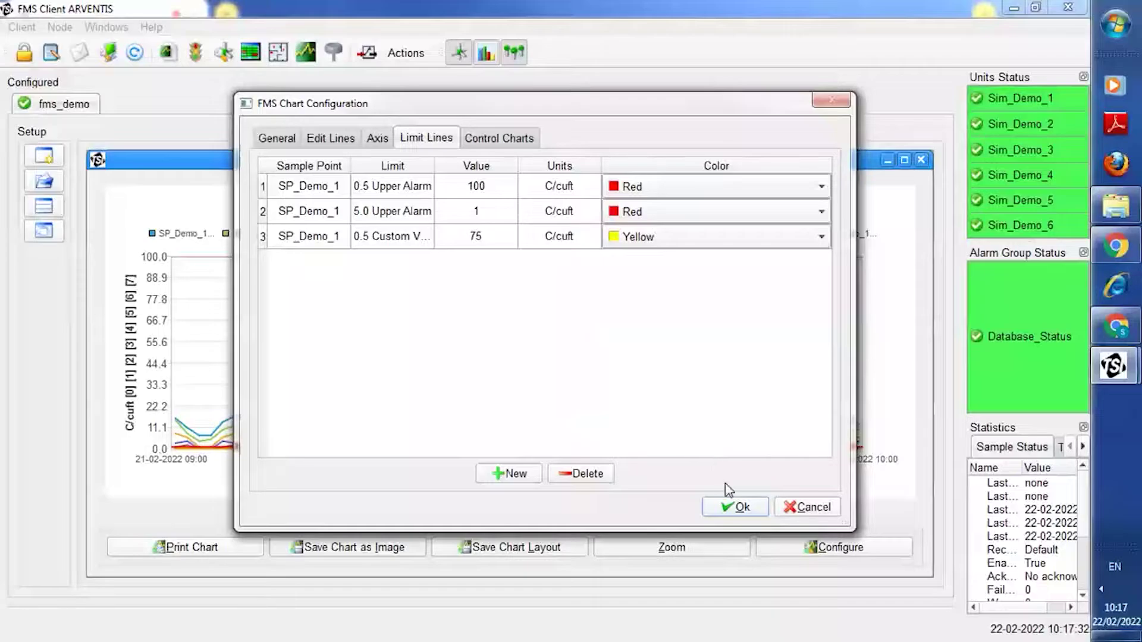
{"action": "left_click", "coordinate": [735, 506]}
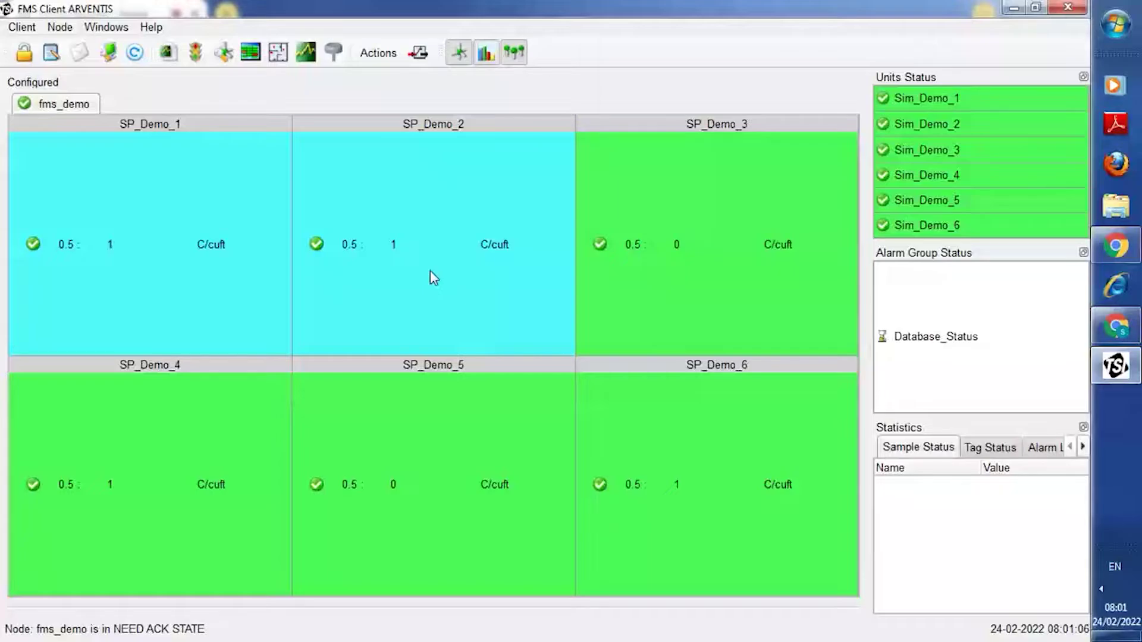
Open the alarm acknowledgement list for SP_Demo_2 and start acknowledging its alarms.
{"action": "left_click", "coordinate": [434, 278]}
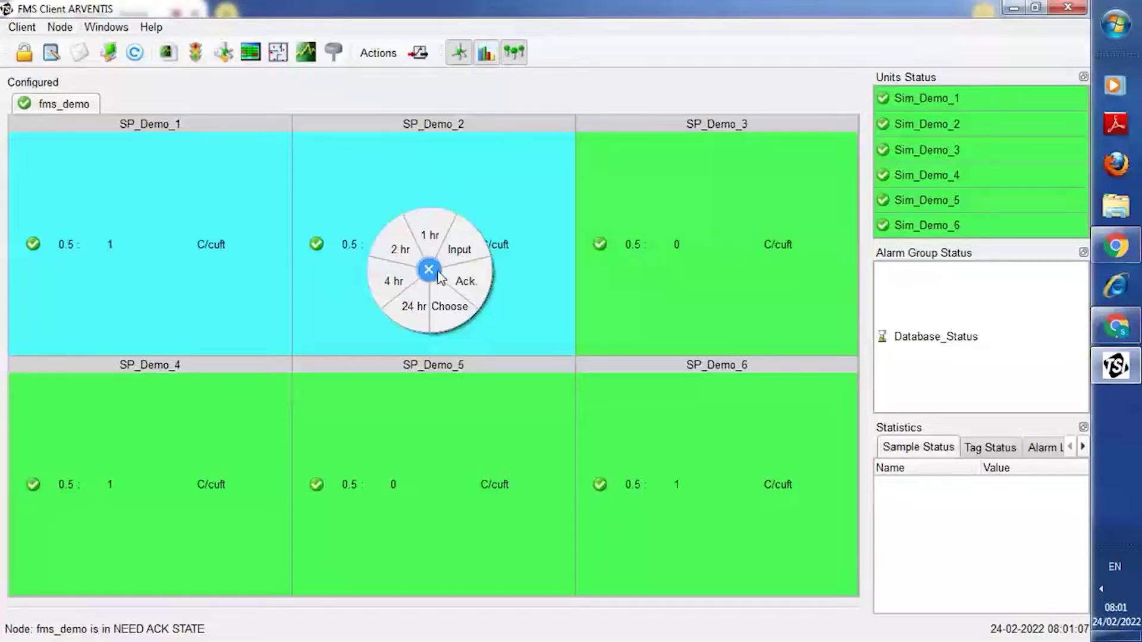
{"action": "left_click", "coordinate": [457, 280]}
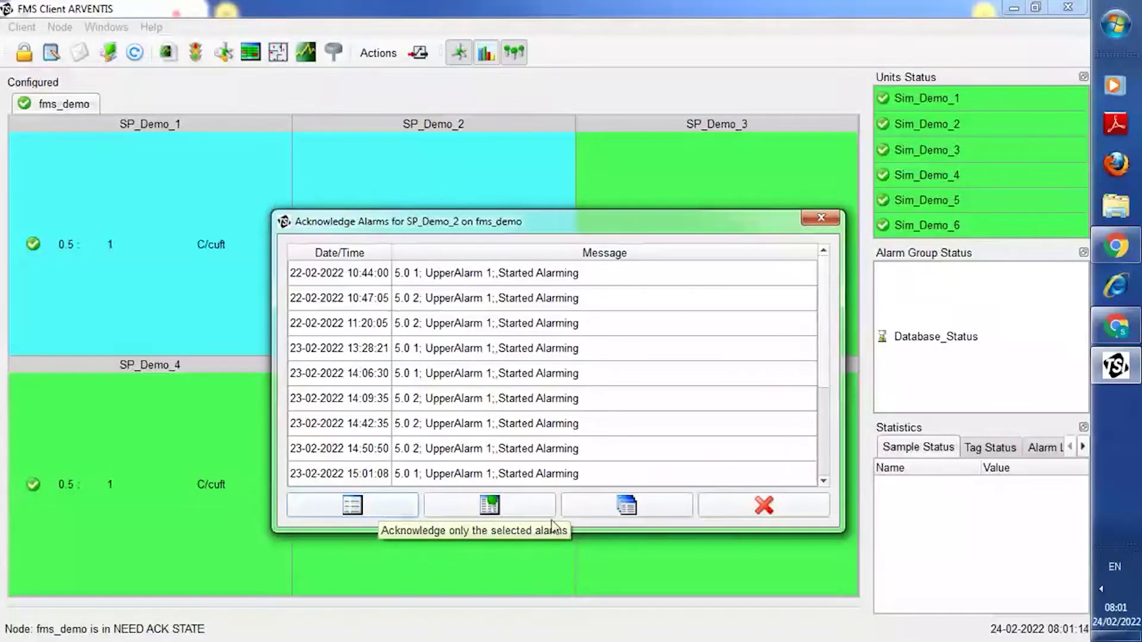
{"action": "left_click", "coordinate": [601, 513]}
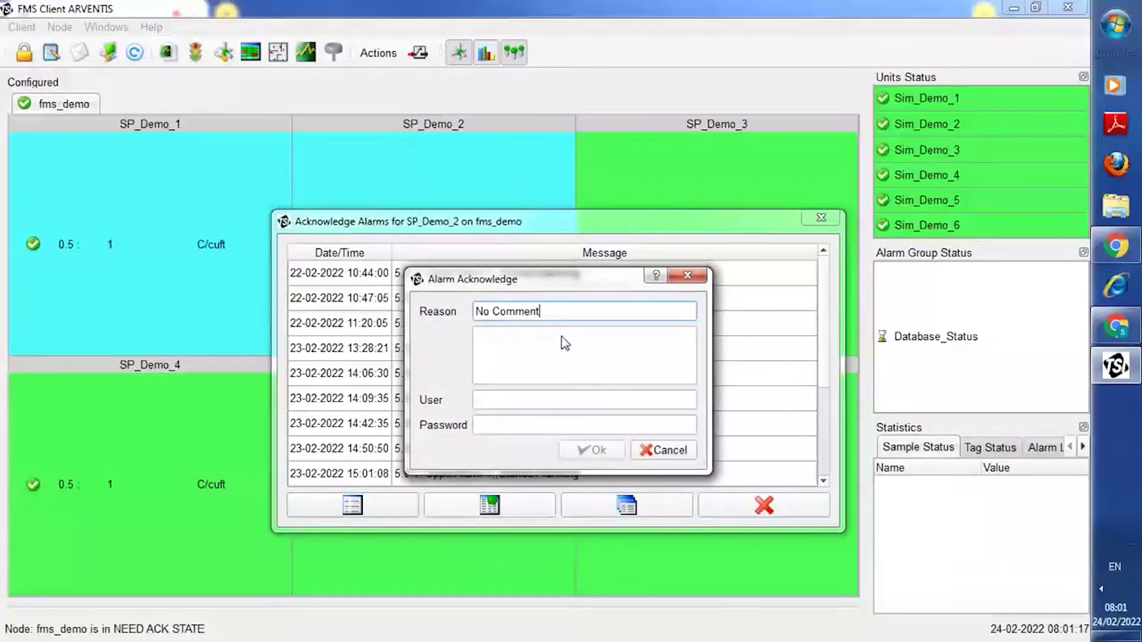
Replace the default acknowledgement reason for the SP_Demo_2 alarms with "intervensi operator".
{"action": "key", "text": "BackSpace"}
{"action": "key", "text": "BackSpace"}
{"action": "key", "text": "BackSpace"}
{"action": "key", "text": "BackSpace"}
{"action": "key", "text": "BackSpace"}
{"action": "key", "text": "BackSpace"}
{"action": "key", "text": "BackSpace"}
{"action": "key", "text": "BackSpace"}
{"action": "key", "text": "BackSpace"}
{"action": "key", "text": "BackSpace"}
{"action": "type", "text": "inte"}
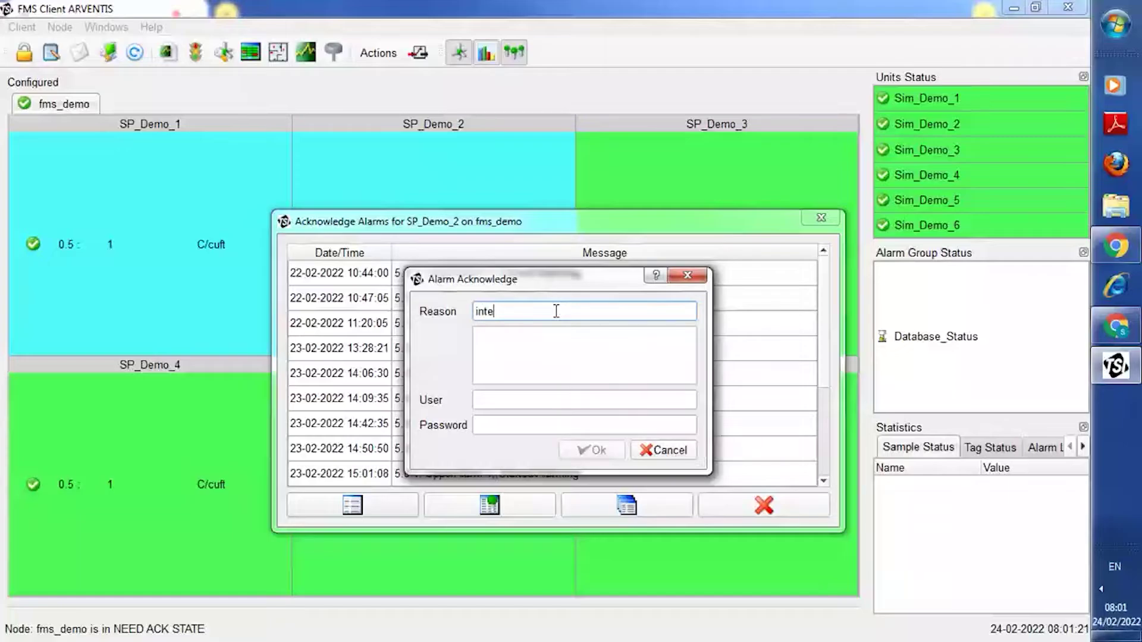
{"action": "type", "text": "rvensi operator"}
Enter the user name and account password and submit the alarm acknowledgement.
{"action": "left_click", "coordinate": [524, 401]}
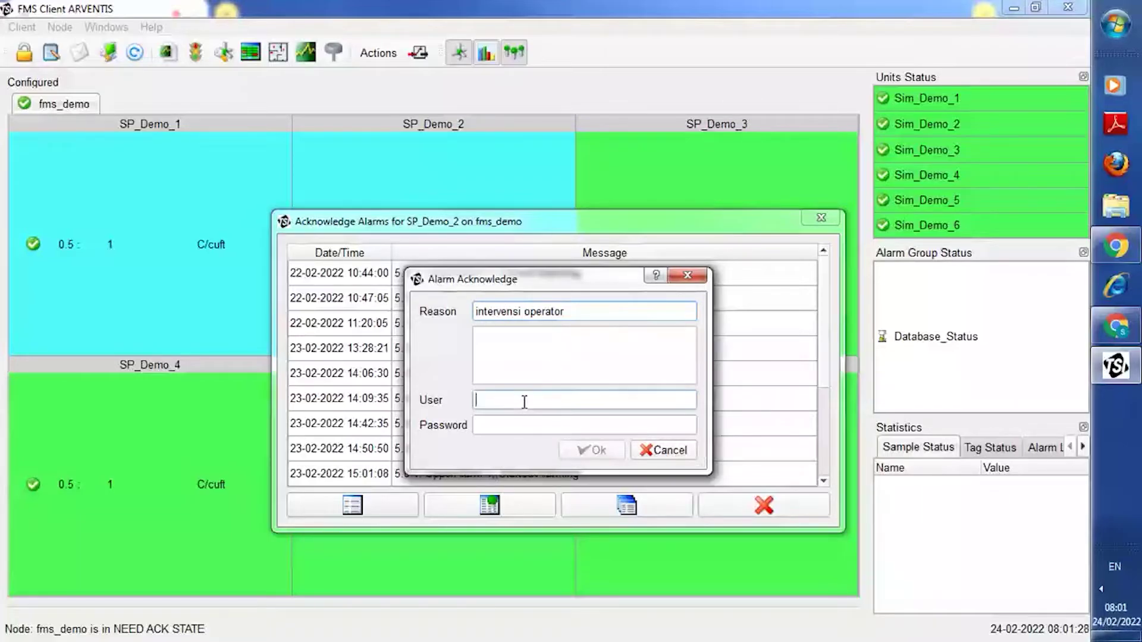
{"action": "type", "text": "arventis"}
{"action": "left_click", "coordinate": [517, 420]}
{"action": "type", "text": "••••••••••"}
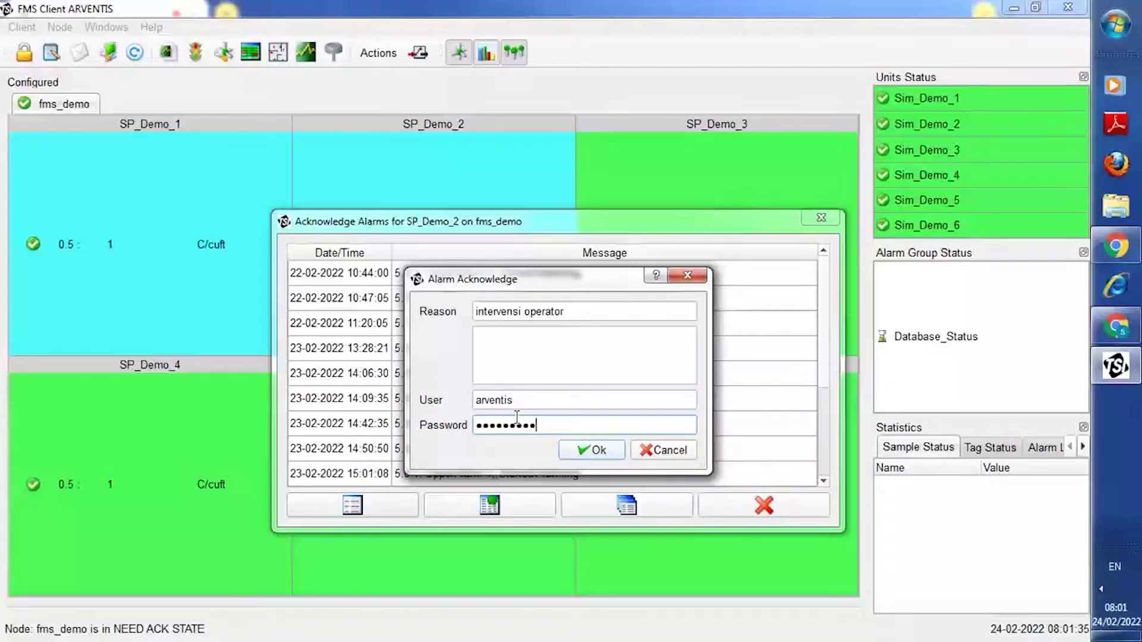
{"action": "left_click", "coordinate": [574, 453]}
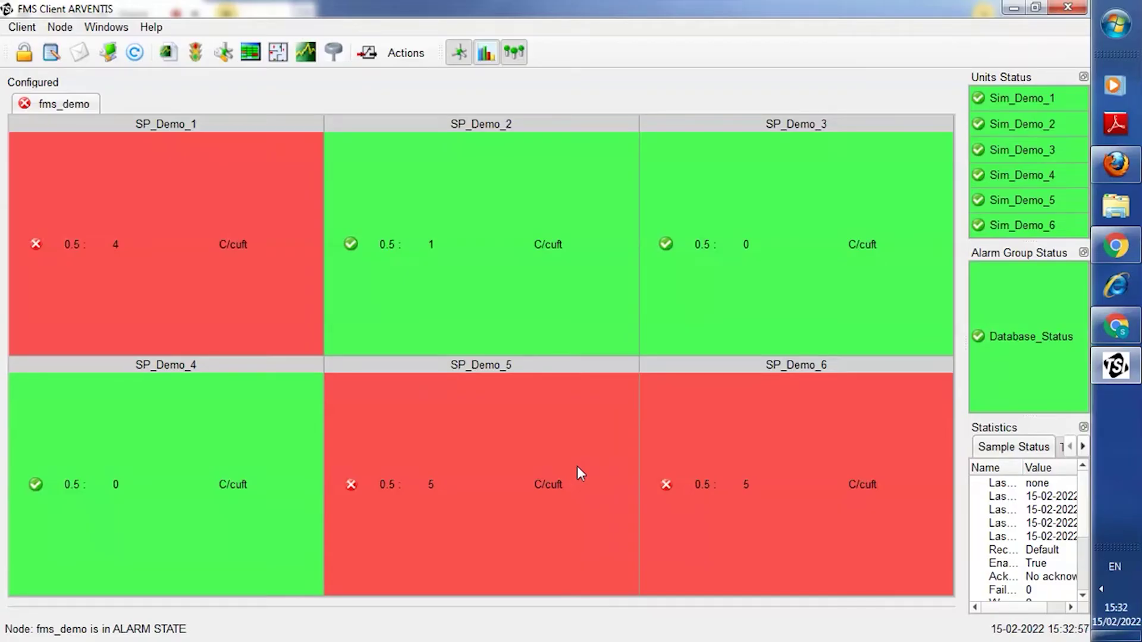
Open the report view for fms_demo and start a new report.
{"action": "left_click", "coordinate": [60, 28]}
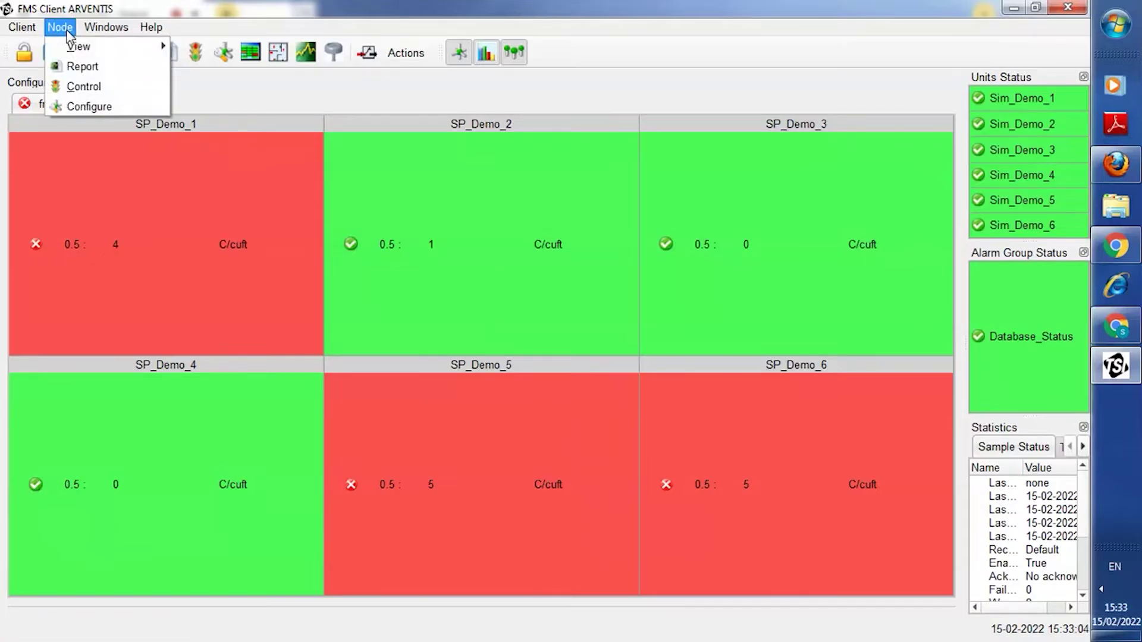
{"action": "left_click", "coordinate": [69, 66]}
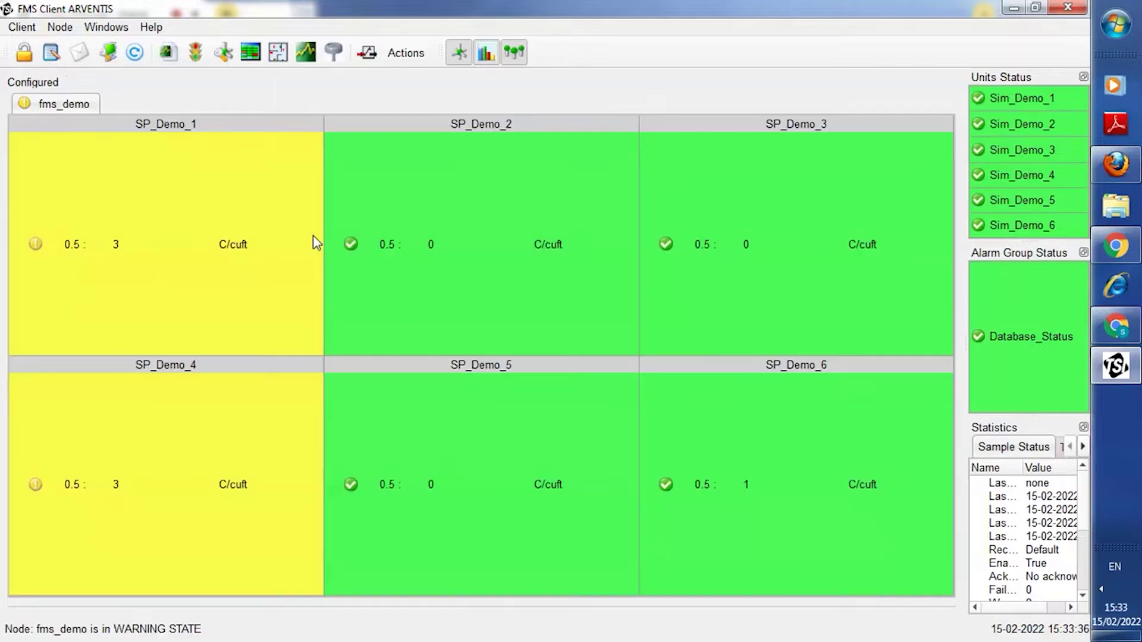
{"action": "left_click", "coordinate": [169, 54]}
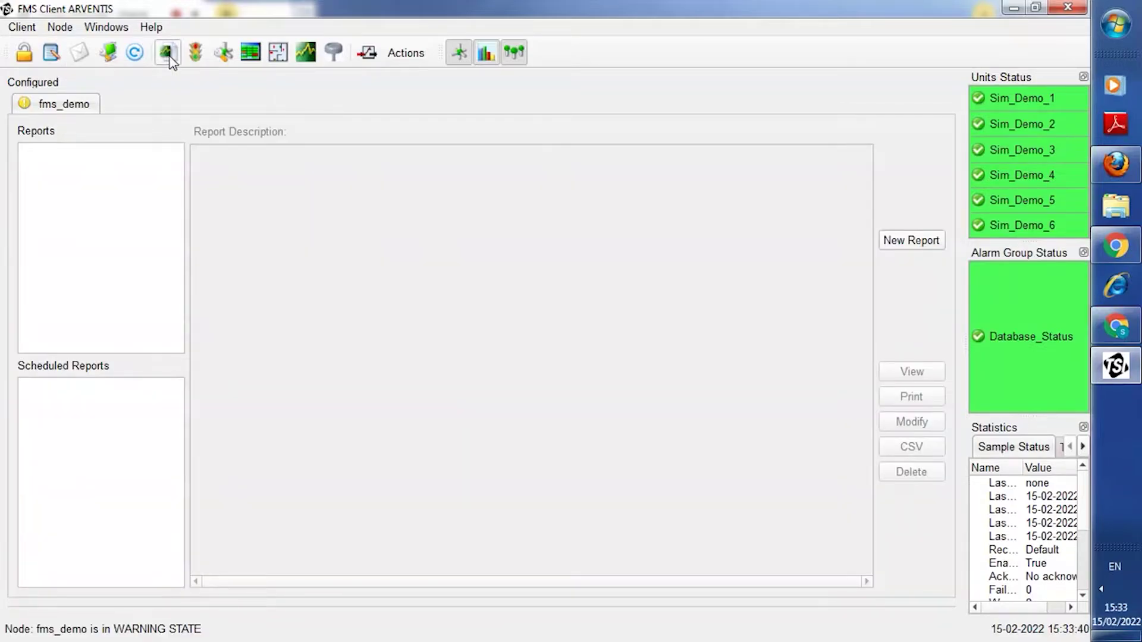
{"action": "left_click", "coordinate": [886, 242]}
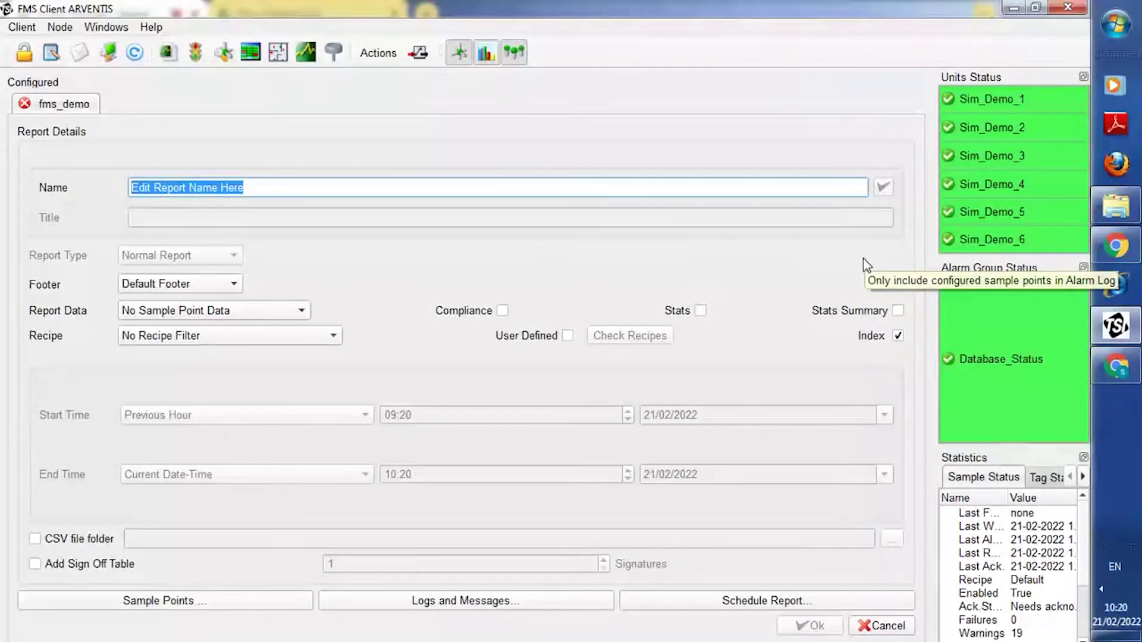
Name the new report "tes" and give it the title "123".
{"action": "left_click", "coordinate": [778, 183]}
{"action": "key", "text": "BackSpace"}
{"action": "key", "text": "BackSpace"}
{"action": "key", "text": "BackSpace"}
{"action": "key", "text": "BackSpace"}
{"action": "key", "text": "BackSpace"}
{"action": "key", "text": "BackSpace"}
{"action": "key", "text": "BackSpace"}
{"action": "key", "text": "BackSpace"}
{"action": "key", "text": "BackSpace"}
{"action": "key", "text": "BackSpace"}
{"action": "key", "text": "BackSpace"}
{"action": "key", "text": "BackSpace"}
{"action": "key", "text": "BackSpace"}
{"action": "key", "text": "BackSpace"}
{"action": "key", "text": "BackSpace"}
{"action": "key", "text": "BackSpace"}
{"action": "key", "text": "BackSpace"}
{"action": "key", "text": "BackSpace"}
{"action": "key", "text": "BackSpace"}
{"action": "key", "text": "BackSpace"}
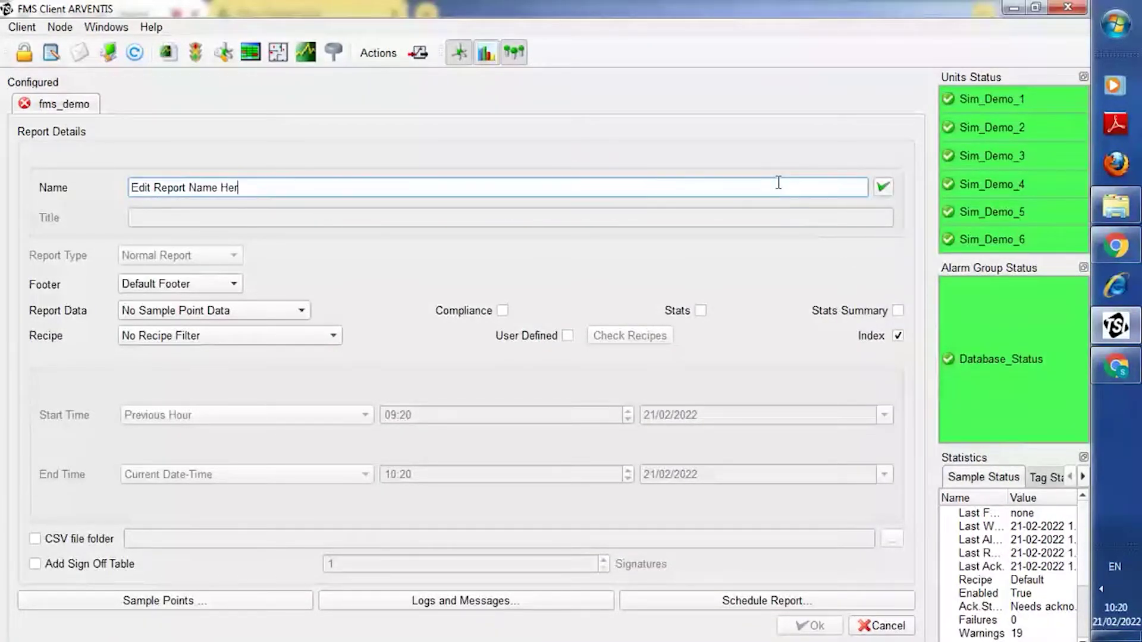
{"action": "type", "text": "tes"}
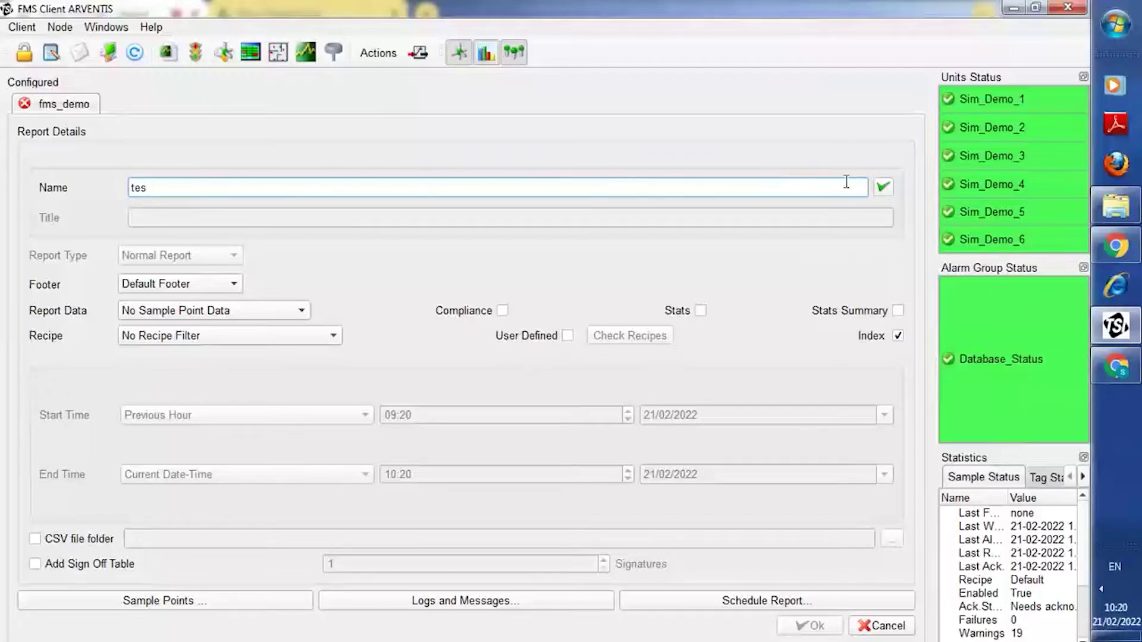
{"action": "left_click", "coordinate": [884, 189]}
{"action": "left_click", "coordinate": [847, 221]}
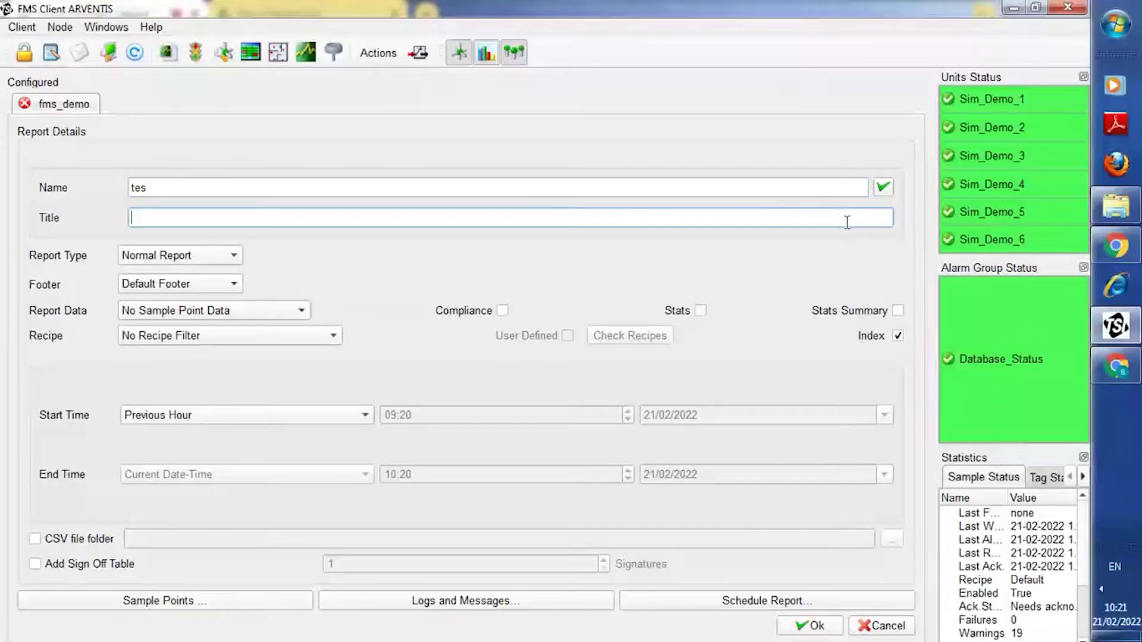
{"action": "type", "text": "123"}
Make it a Normal Report with All Sample Point Data, including Compliance, Stats and Stats Summary.
{"action": "left_click", "coordinate": [239, 257]}
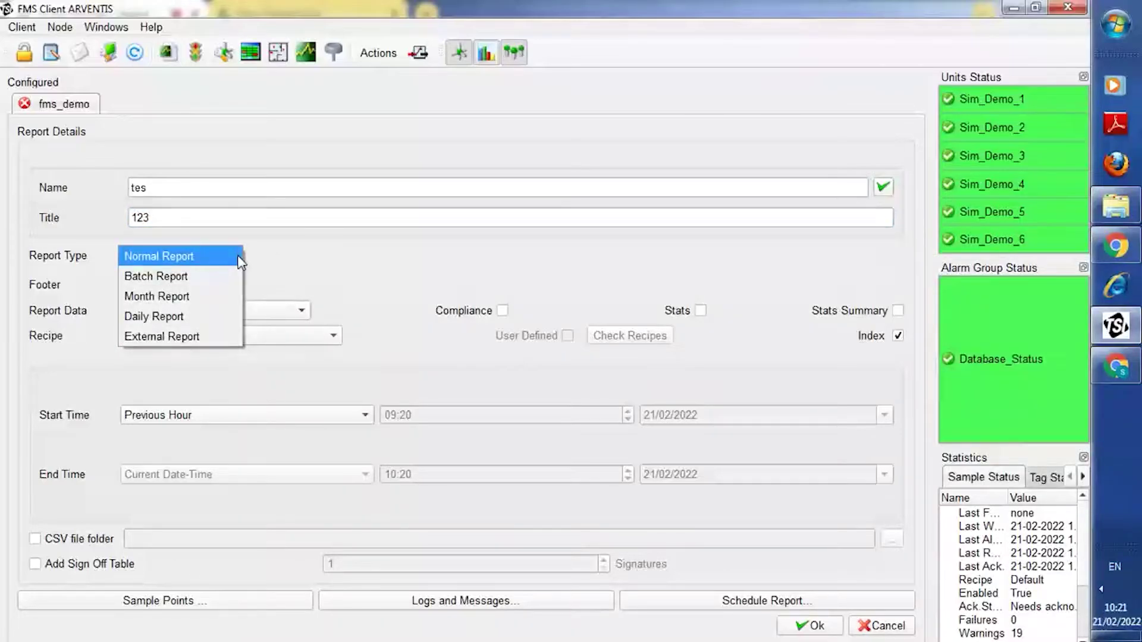
{"action": "left_click", "coordinate": [213, 257]}
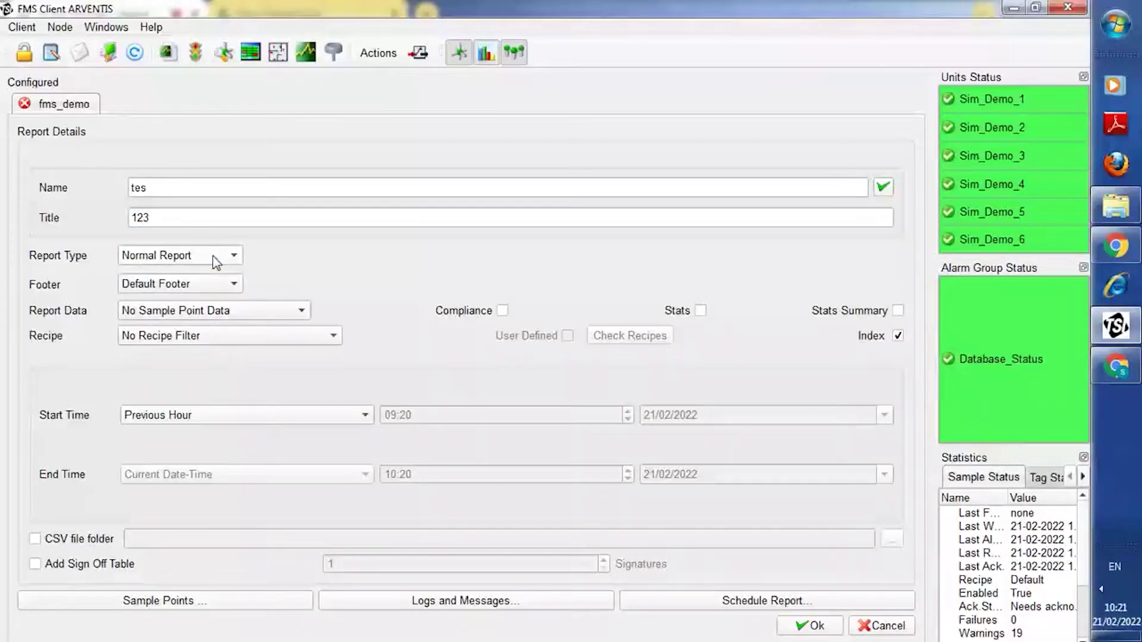
{"action": "left_click", "coordinate": [223, 312]}
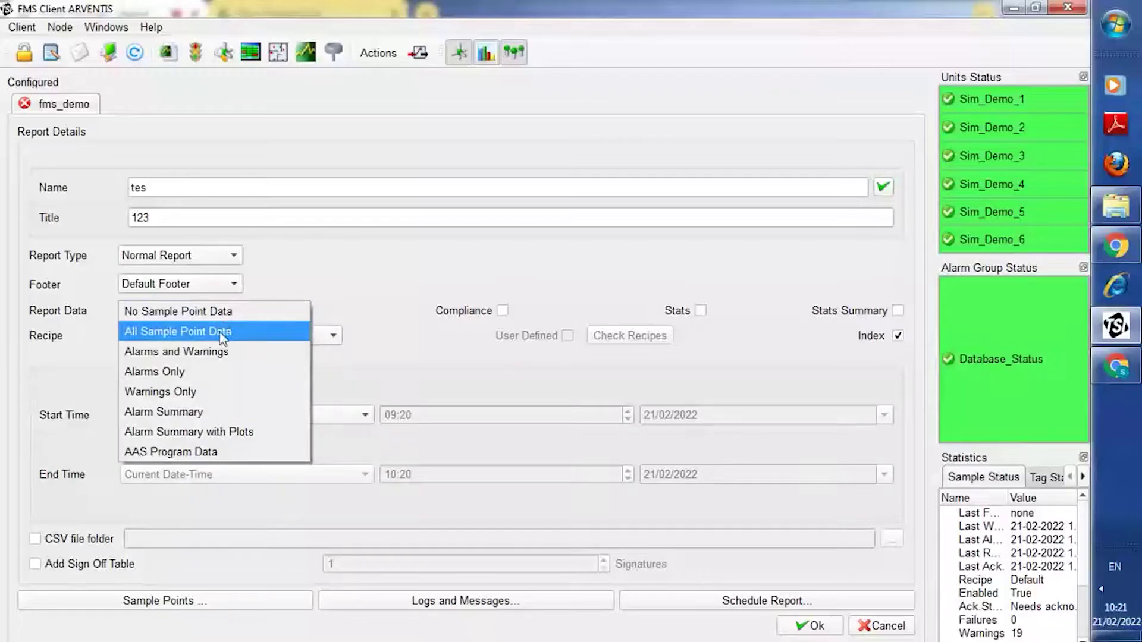
{"action": "left_click", "coordinate": [222, 332]}
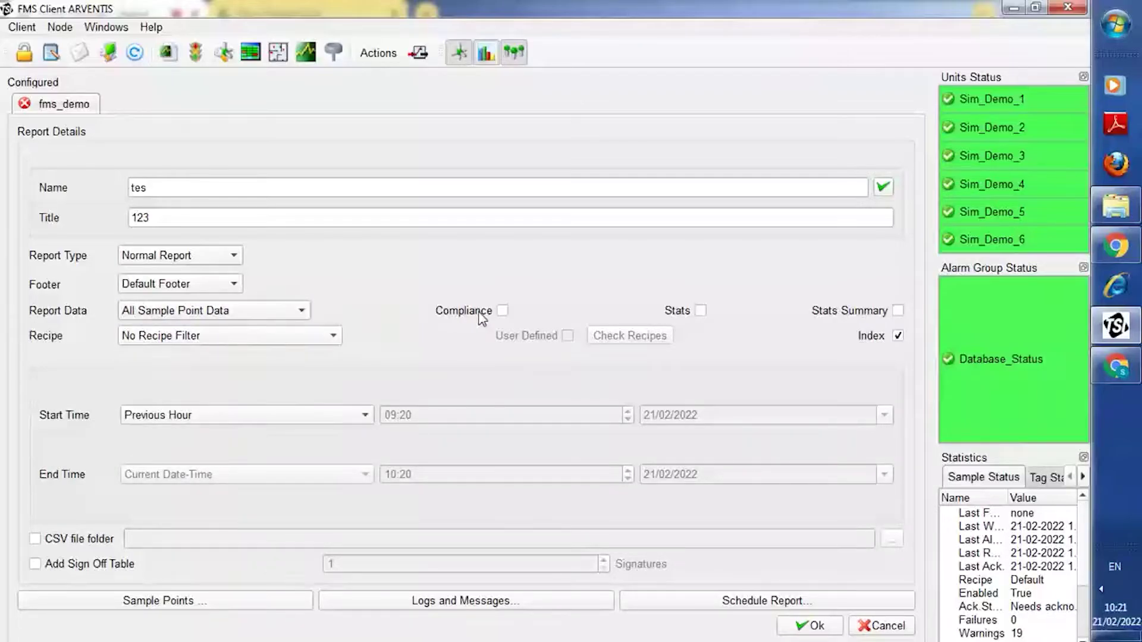
{"action": "left_click", "coordinate": [503, 311]}
{"action": "left_click", "coordinate": [701, 310]}
{"action": "left_click", "coordinate": [896, 312]}
Set the report's start time to an Exact Date-Time of 08:50 on 21/02/2022.
{"action": "left_click", "coordinate": [369, 415]}
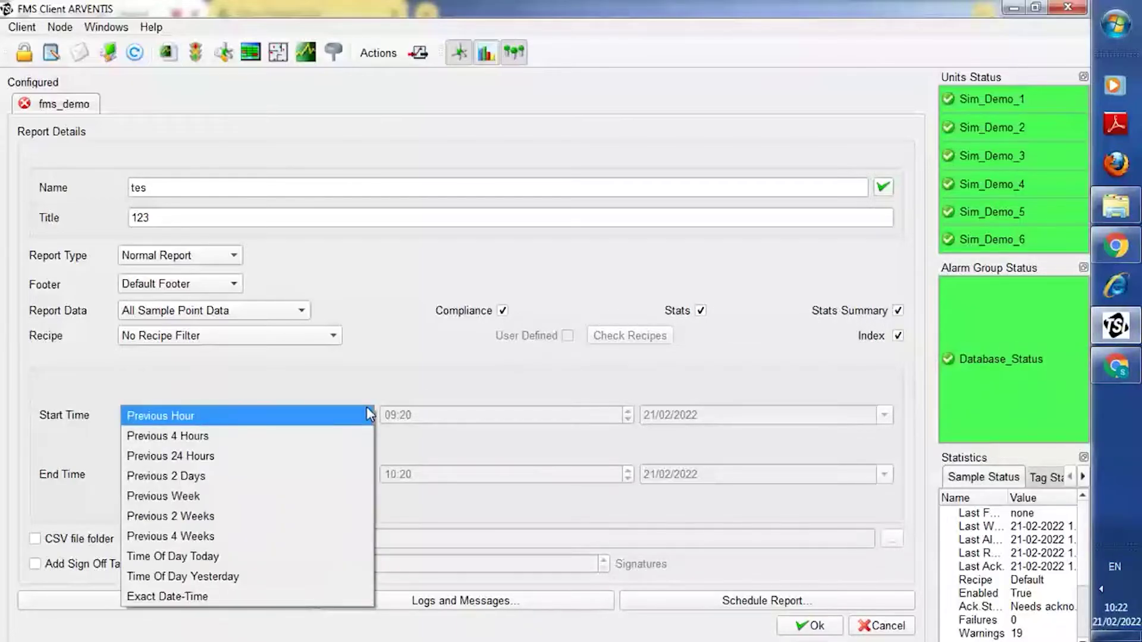
{"action": "left_click", "coordinate": [285, 595]}
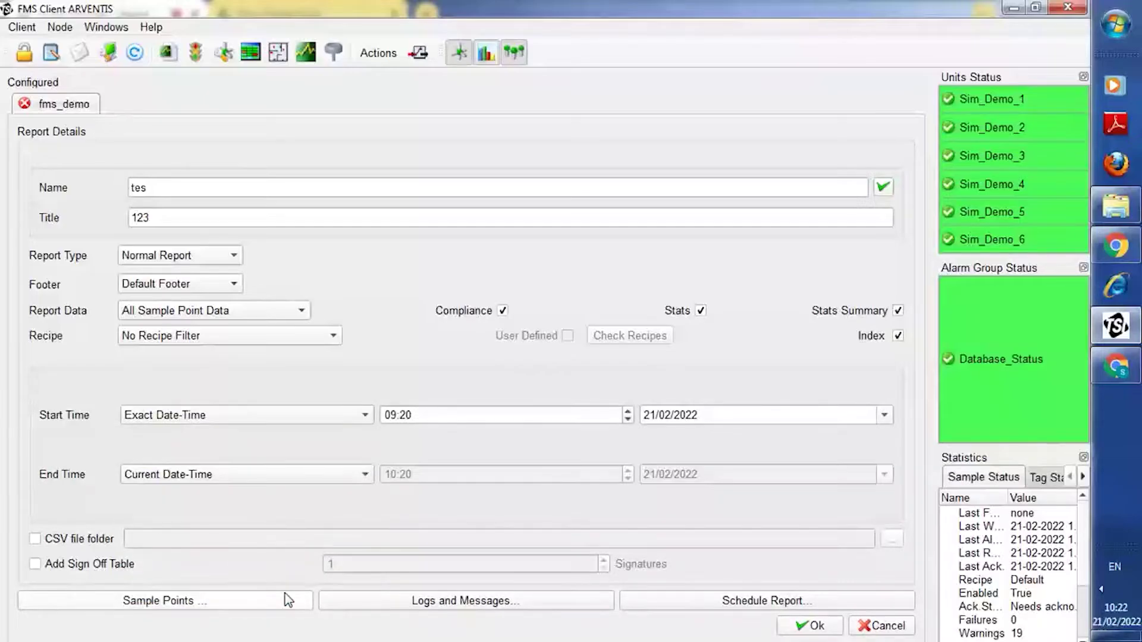
{"action": "left_click", "coordinate": [386, 412]}
{"action": "type", "text": "8:50"}
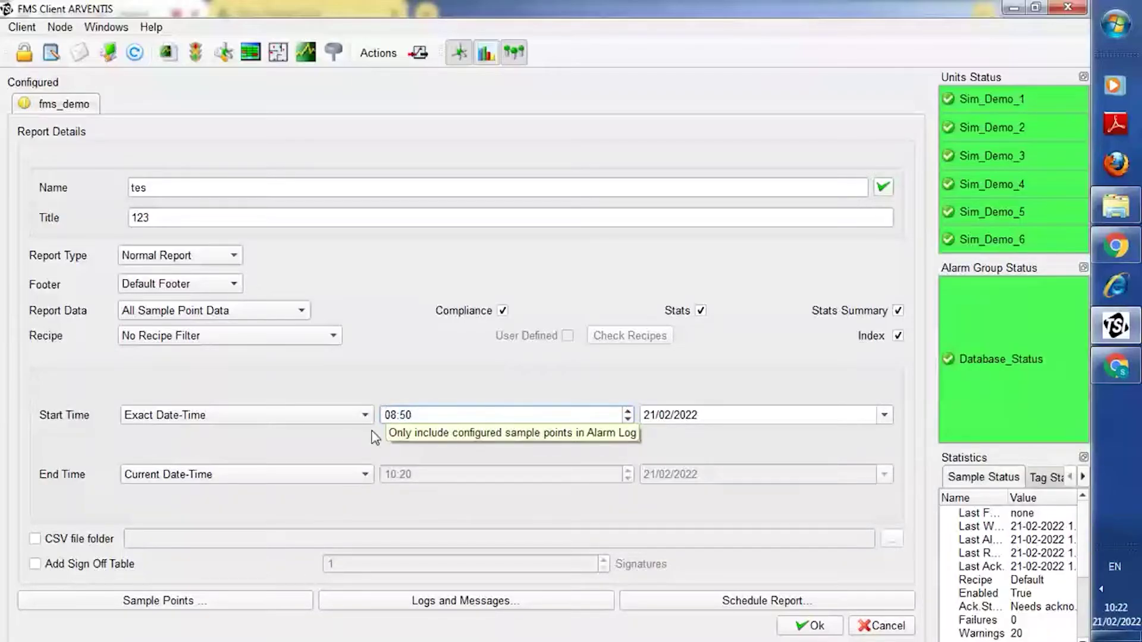
Set the report's end time to an Exact Date-Time of 10:00 on 21/02/2022.
{"action": "left_click", "coordinate": [362, 475]}
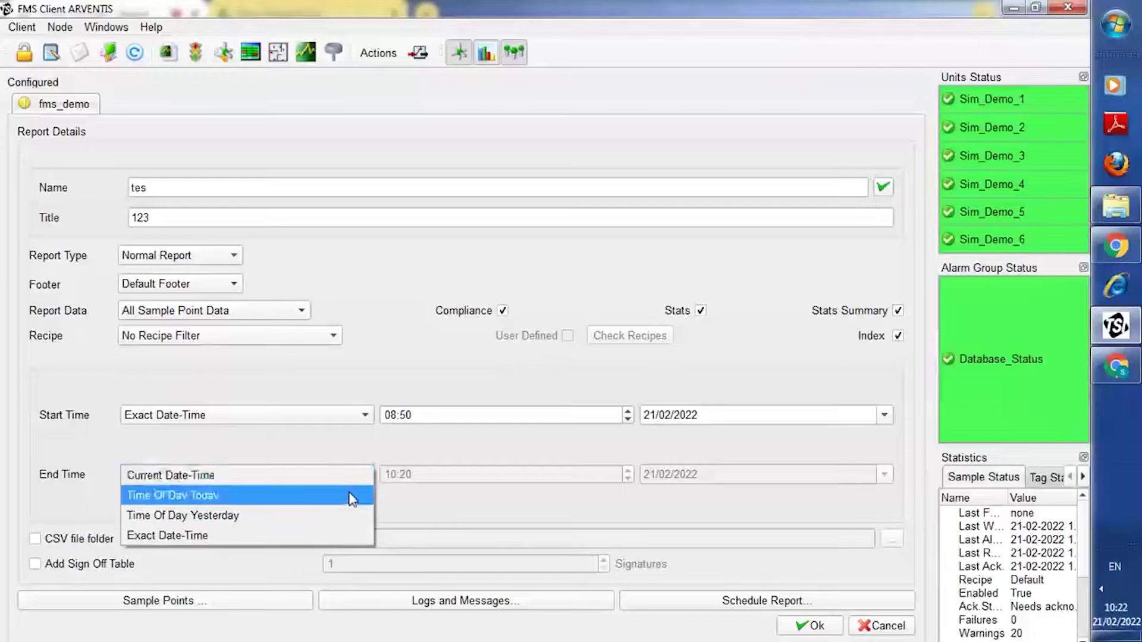
{"action": "left_click", "coordinate": [333, 534]}
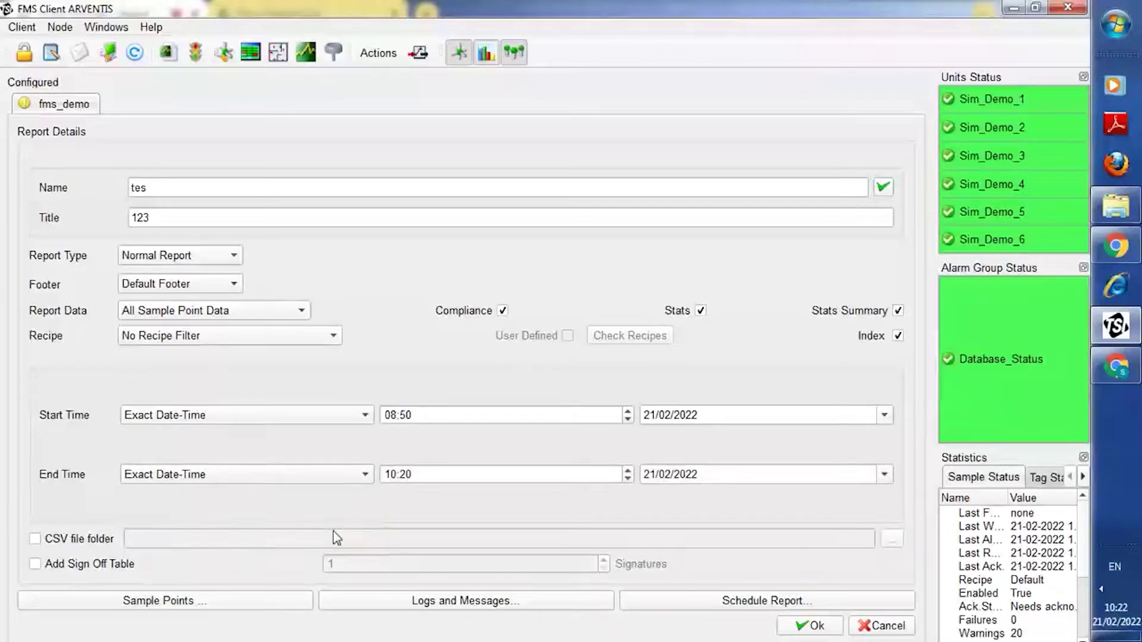
{"action": "double_click", "coordinate": [406, 474]}
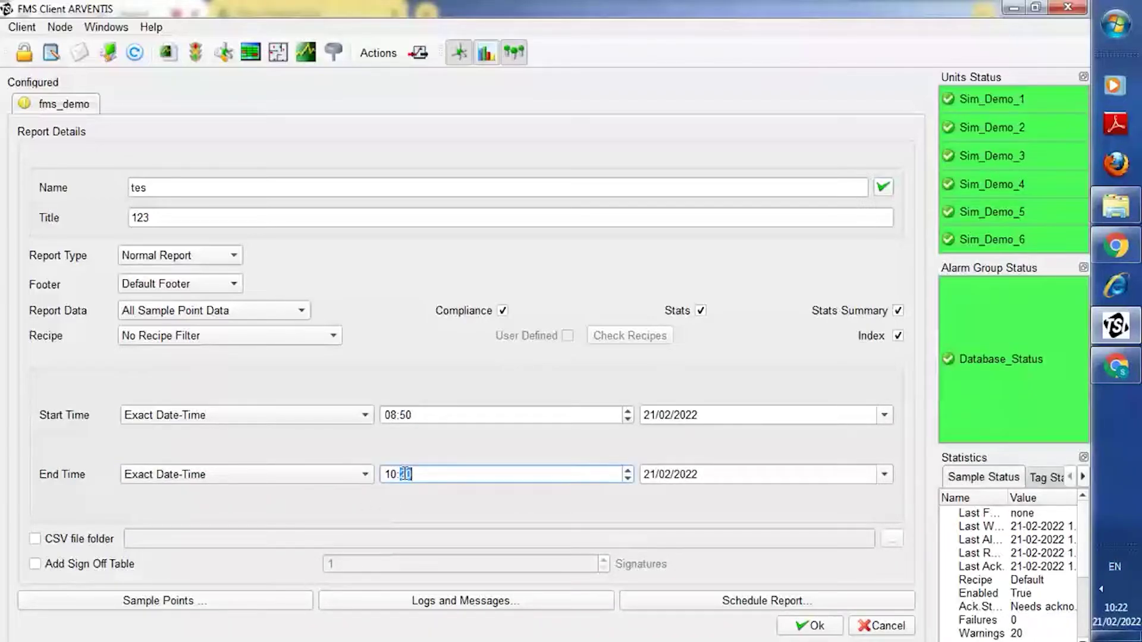
{"action": "type", "text": "00"}
Include SP_Demo_1 items 0.5 and 5.0 as the report's sample points.
{"action": "left_click", "coordinate": [257, 598]}
{"action": "left_click", "coordinate": [822, 466]}
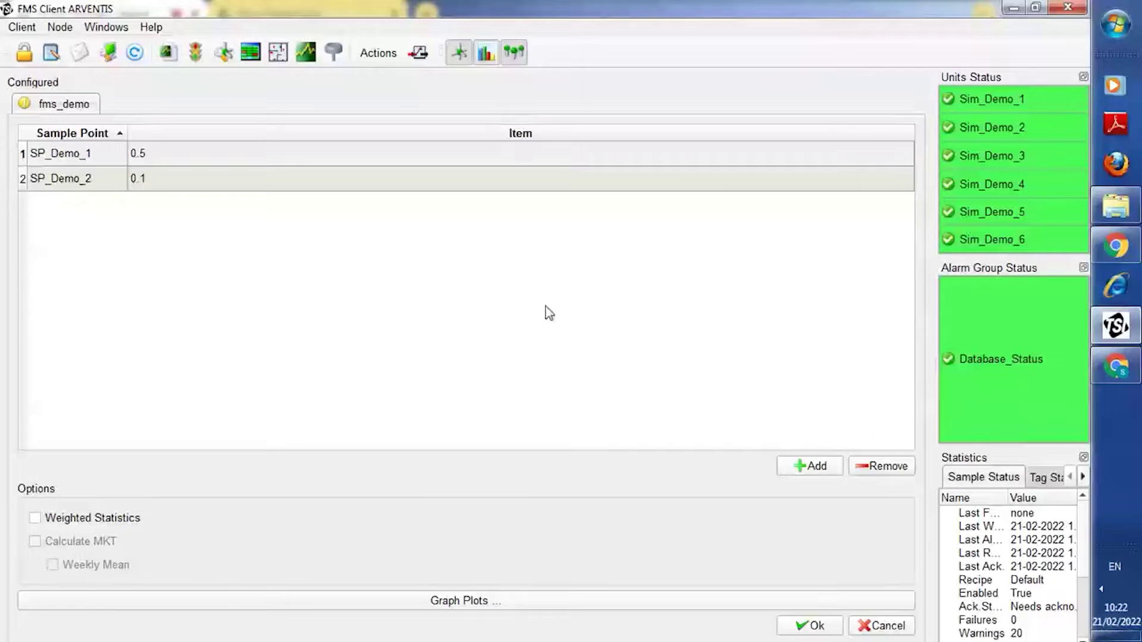
{"action": "left_click", "coordinate": [122, 183]}
{"action": "left_click", "coordinate": [120, 185]}
{"action": "left_click", "coordinate": [118, 180]}
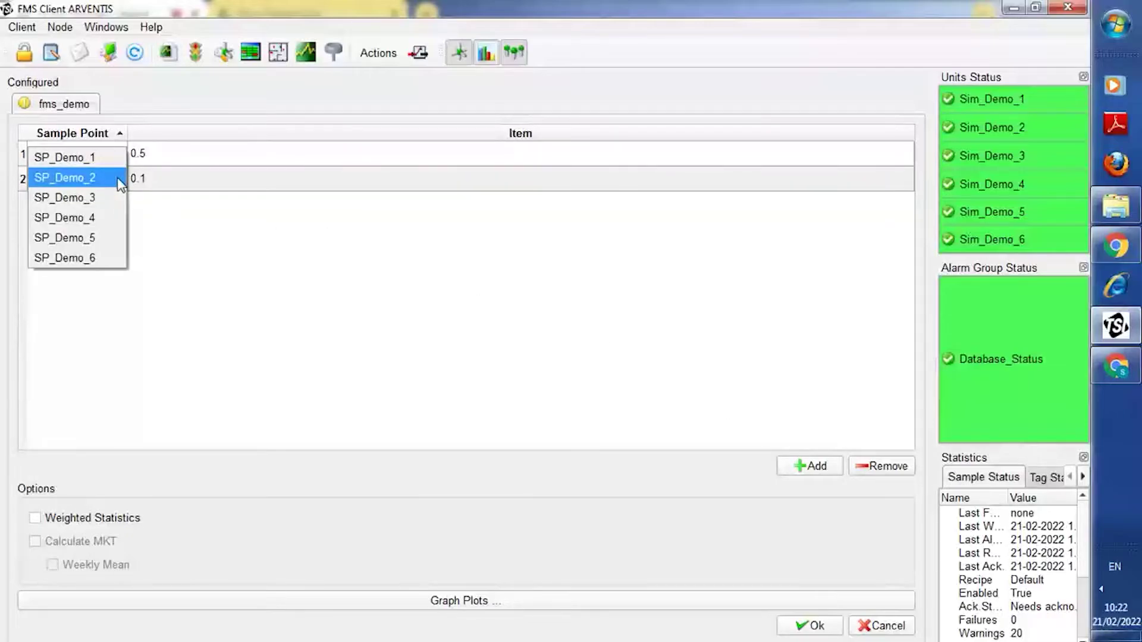
{"action": "left_click", "coordinate": [107, 157]}
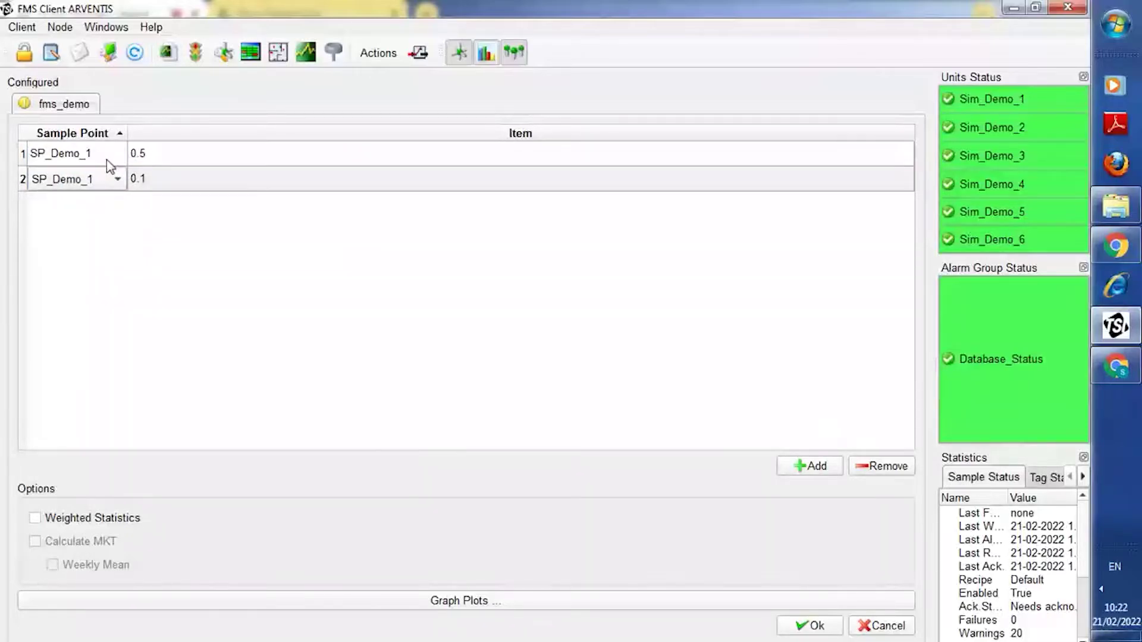
{"action": "left_click", "coordinate": [140, 180]}
{"action": "left_click", "coordinate": [143, 180]}
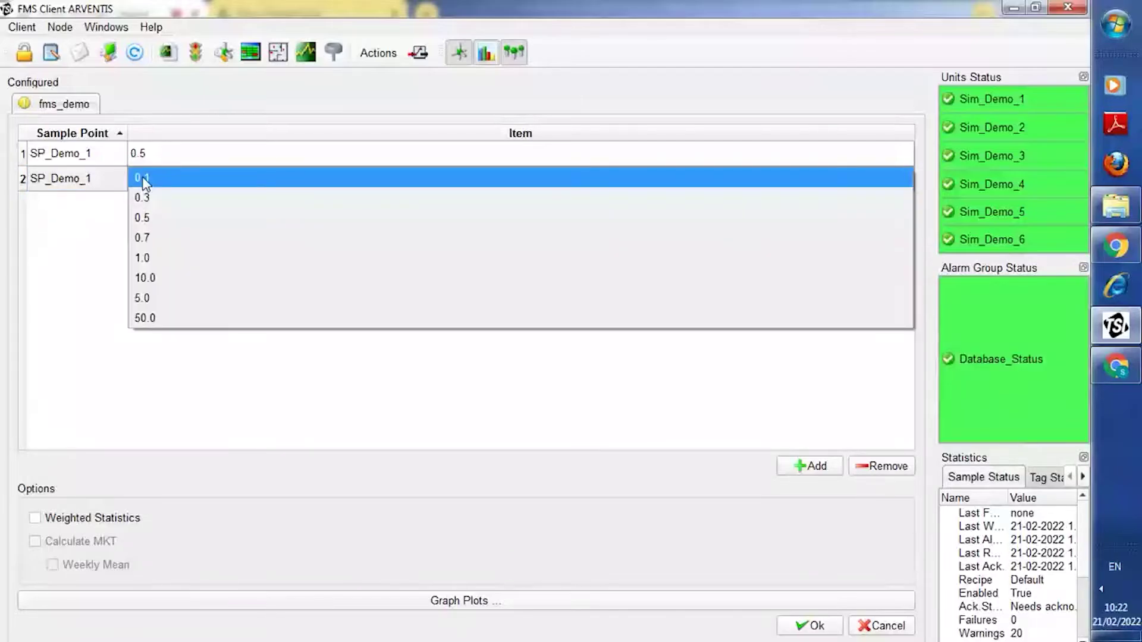
{"action": "left_click", "coordinate": [160, 298]}
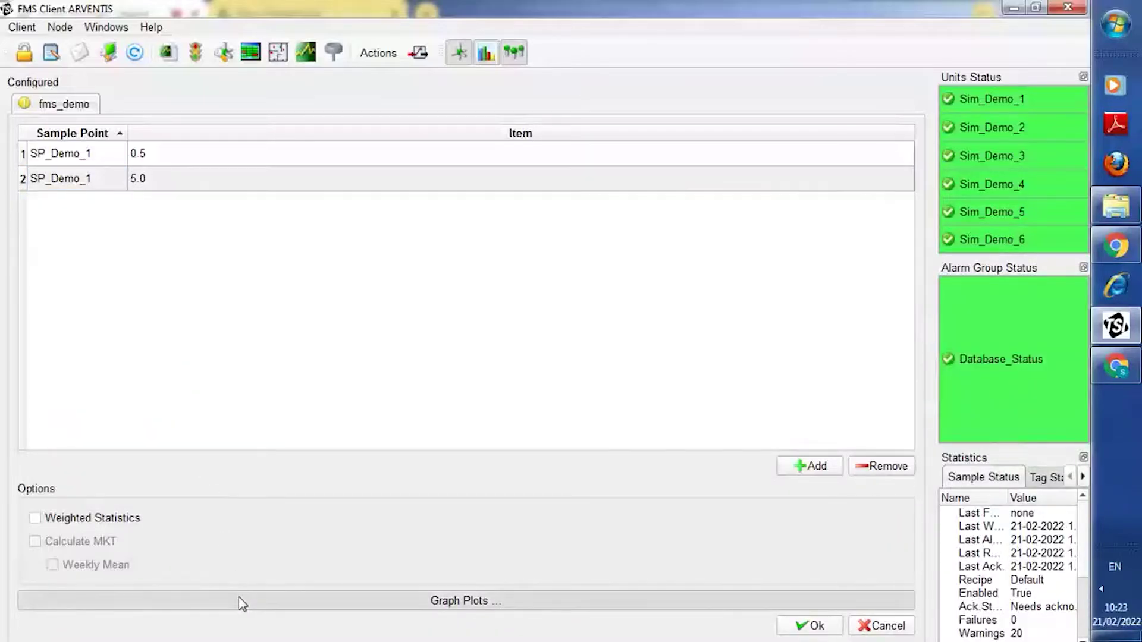
Color the report's SP_Demo_1 graph plots Dark cyan for item 0.5 and Dark gray for item 5.0.
{"action": "left_click", "coordinate": [242, 602]}
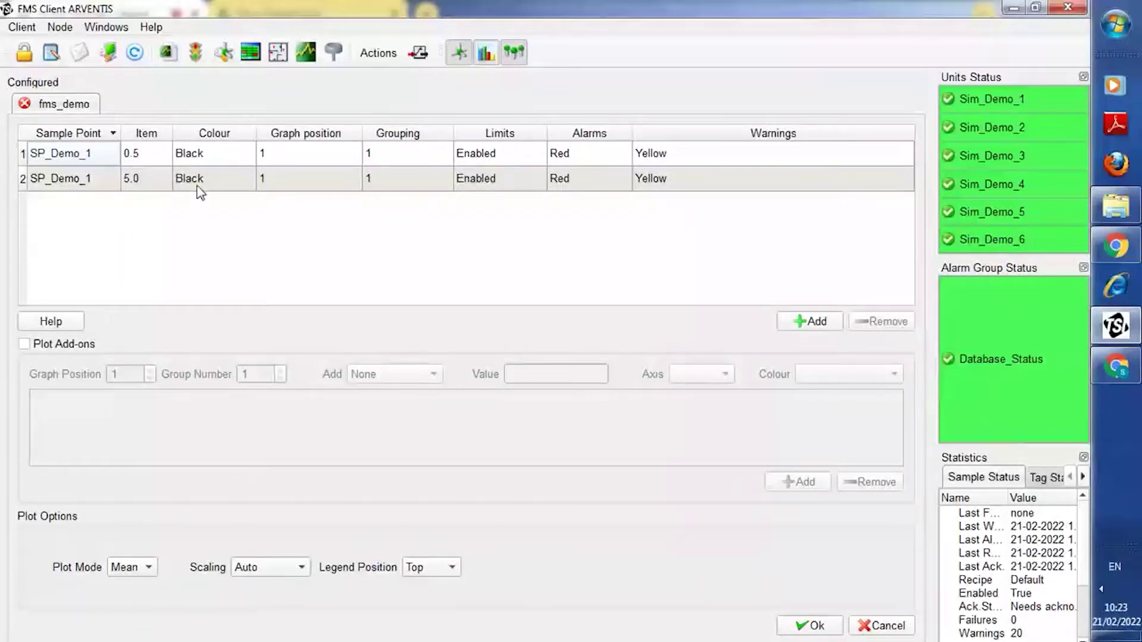
{"action": "left_click", "coordinate": [196, 158]}
{"action": "left_click", "coordinate": [195, 156]}
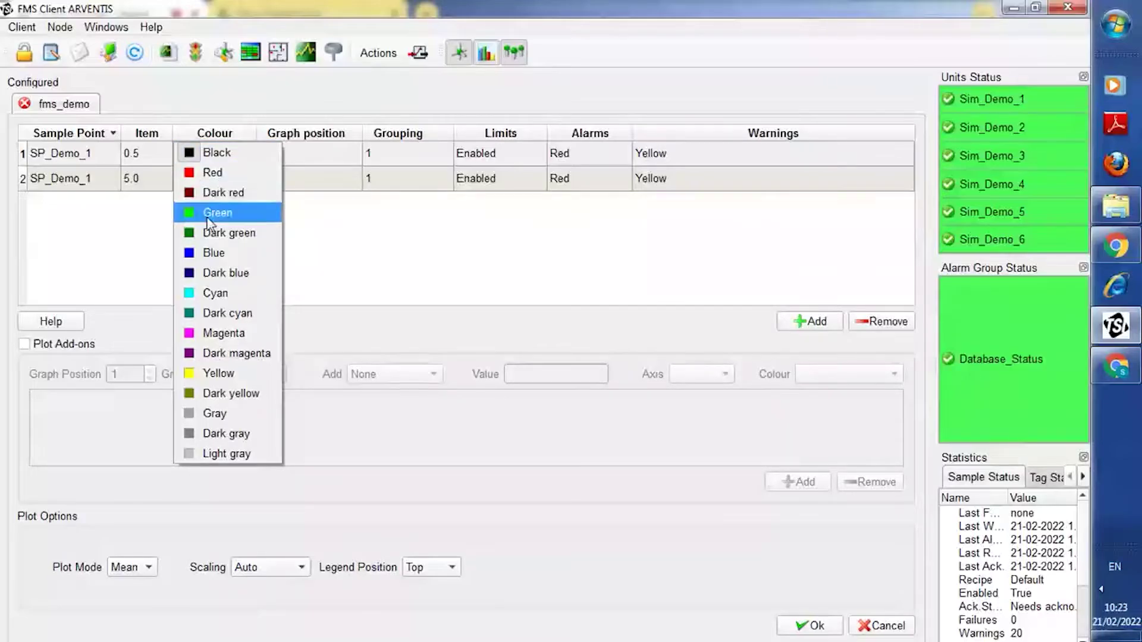
{"action": "left_click", "coordinate": [212, 314]}
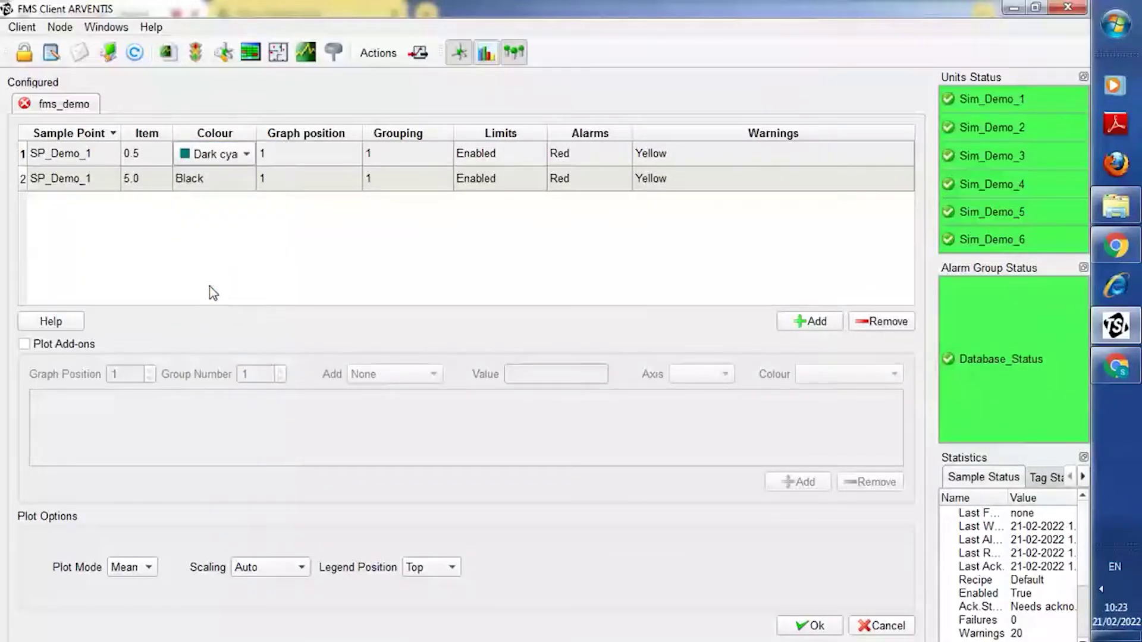
{"action": "left_click", "coordinate": [200, 179]}
{"action": "left_click", "coordinate": [200, 179]}
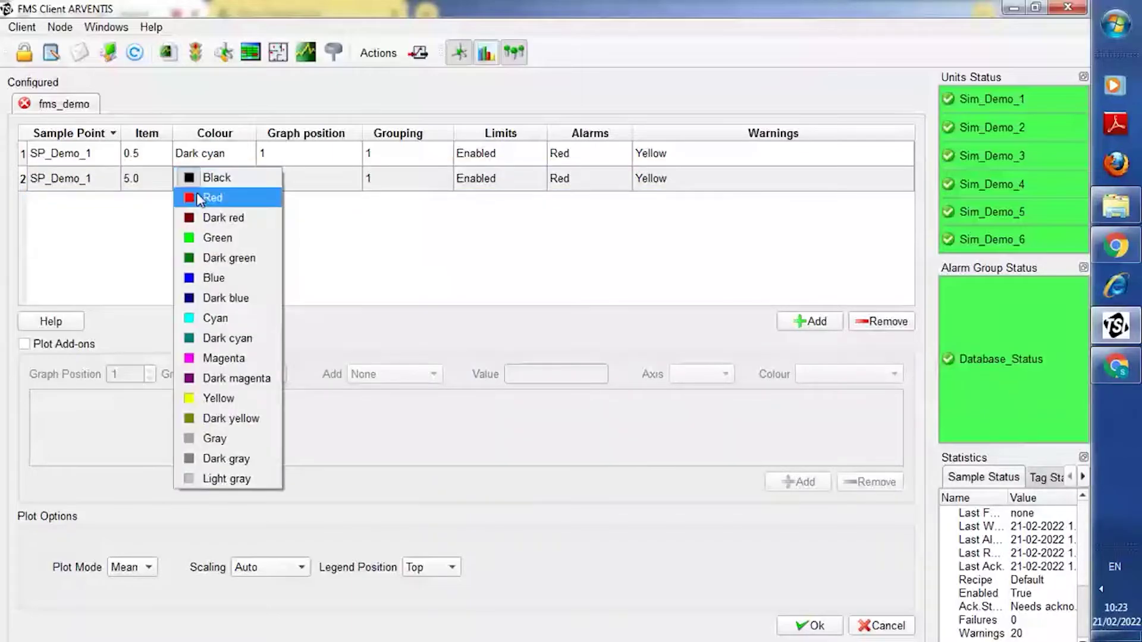
{"action": "left_click", "coordinate": [220, 459]}
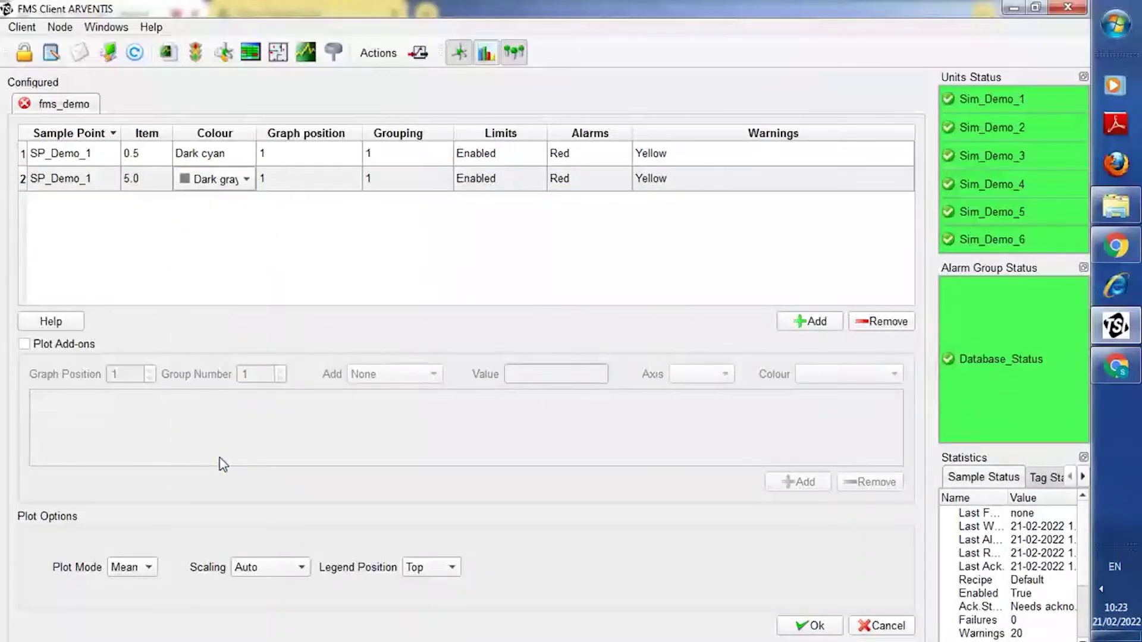
Enable plot add-ons and add a red Upper Alarm line at value 100 on the C/cuft axis for graph 1, group 1.
{"action": "left_click", "coordinate": [24, 344]}
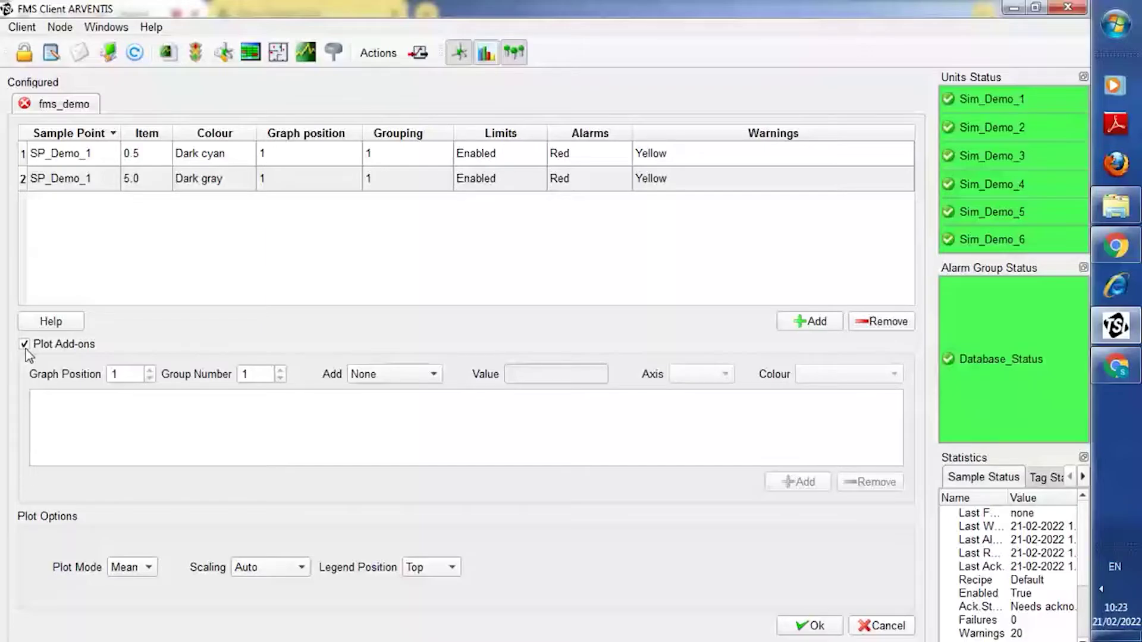
{"action": "left_click", "coordinate": [385, 376]}
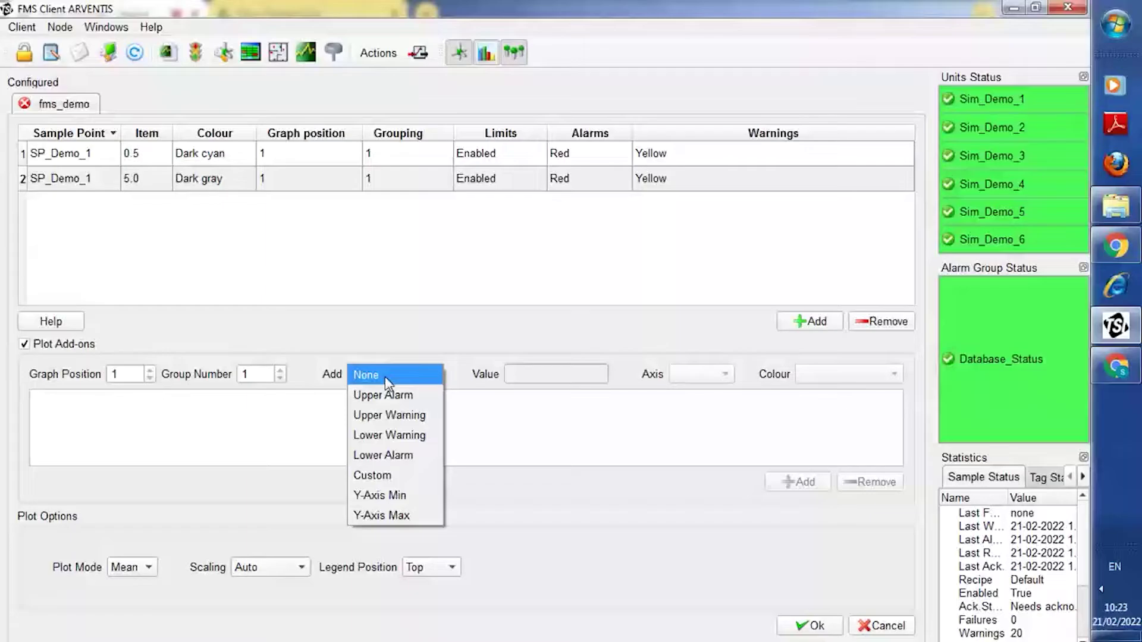
{"action": "left_click", "coordinate": [387, 396]}
{"action": "left_click", "coordinate": [511, 373]}
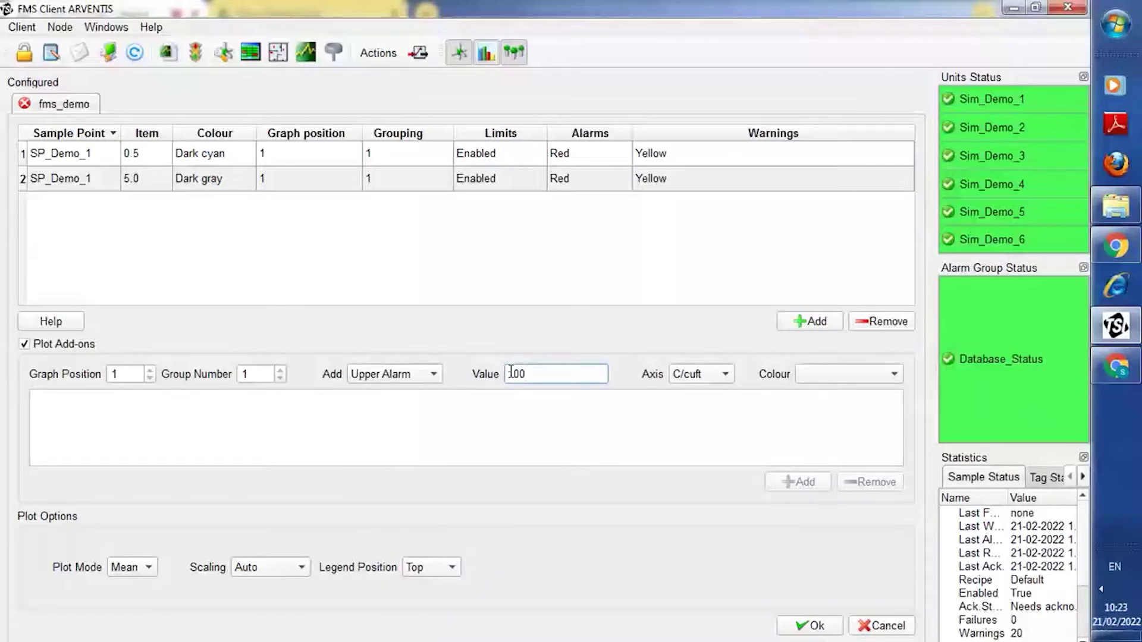
{"action": "left_click", "coordinate": [816, 379]}
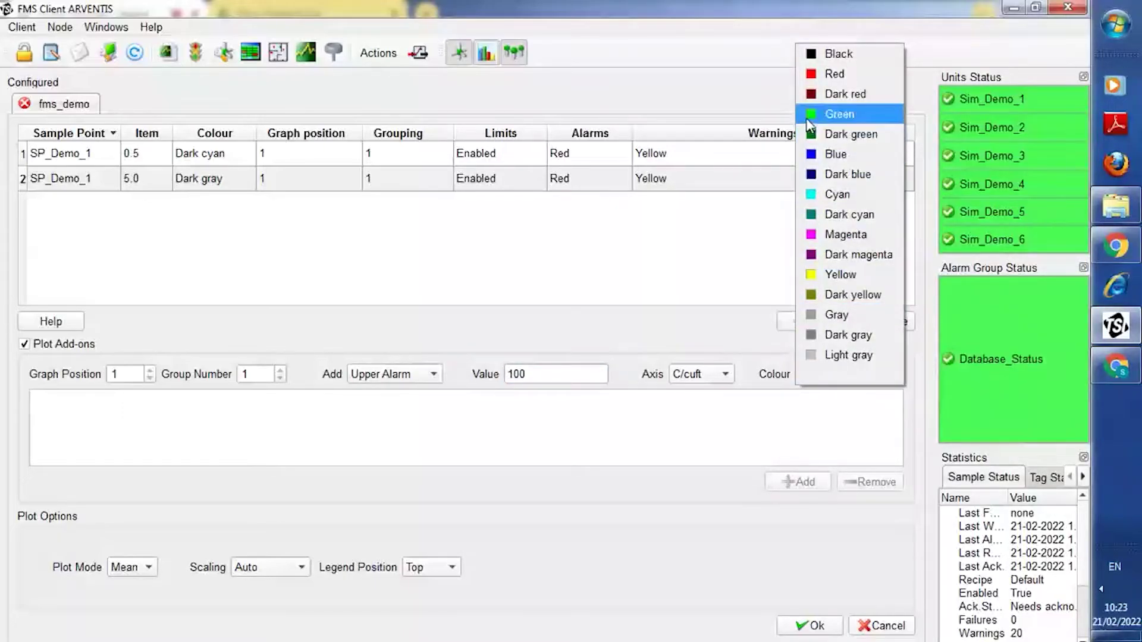
{"action": "left_click", "coordinate": [809, 77]}
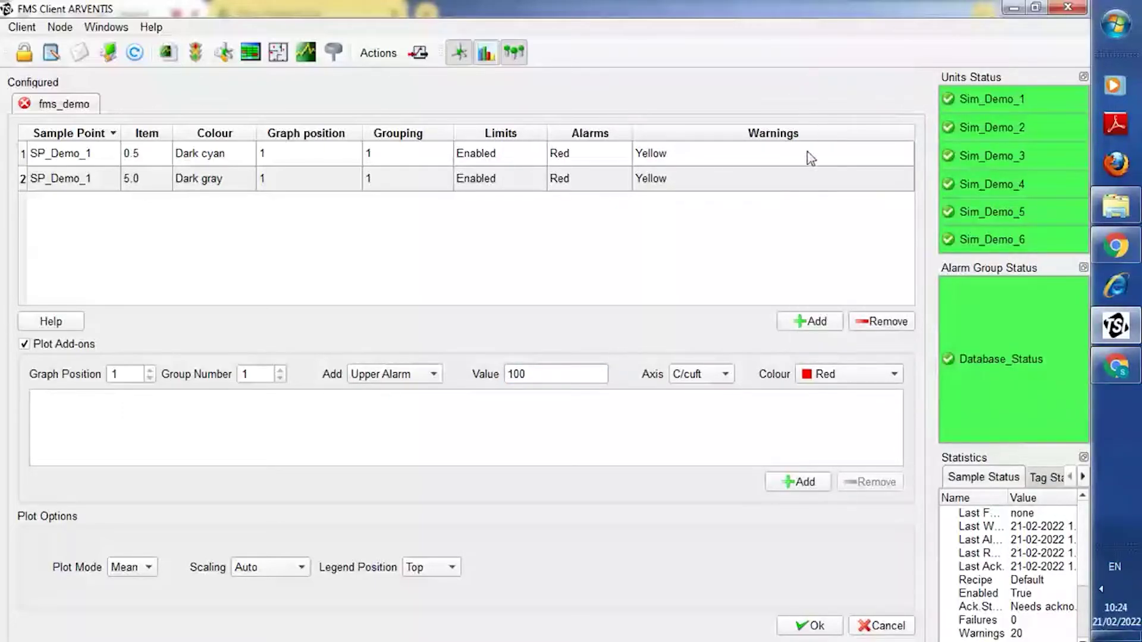
{"action": "left_click", "coordinate": [804, 479]}
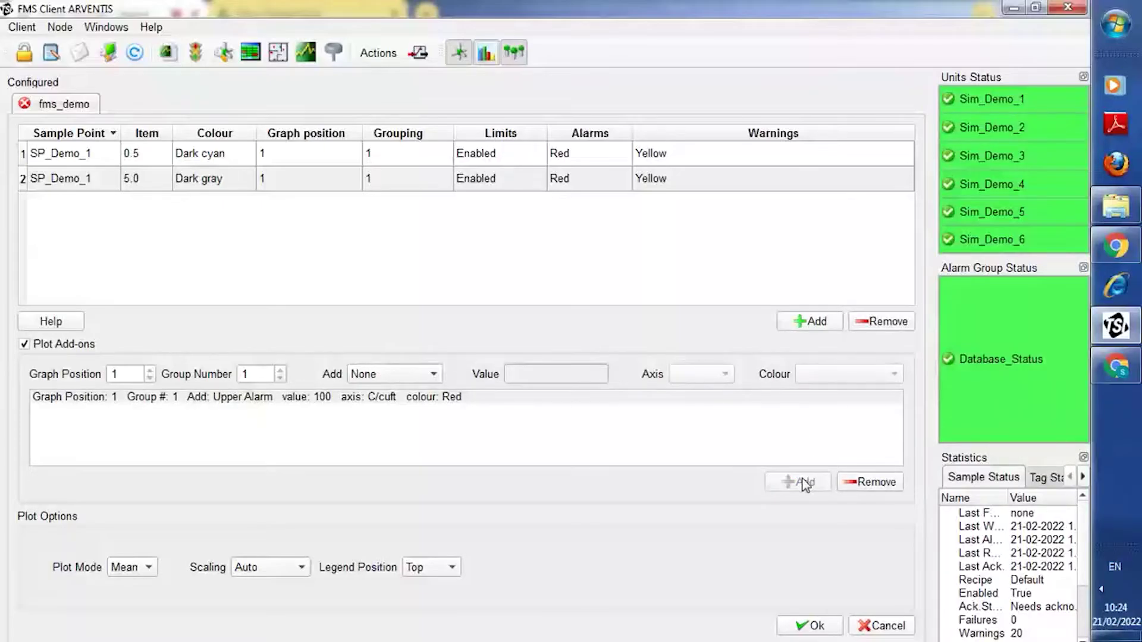
{"action": "left_click", "coordinate": [836, 629]}
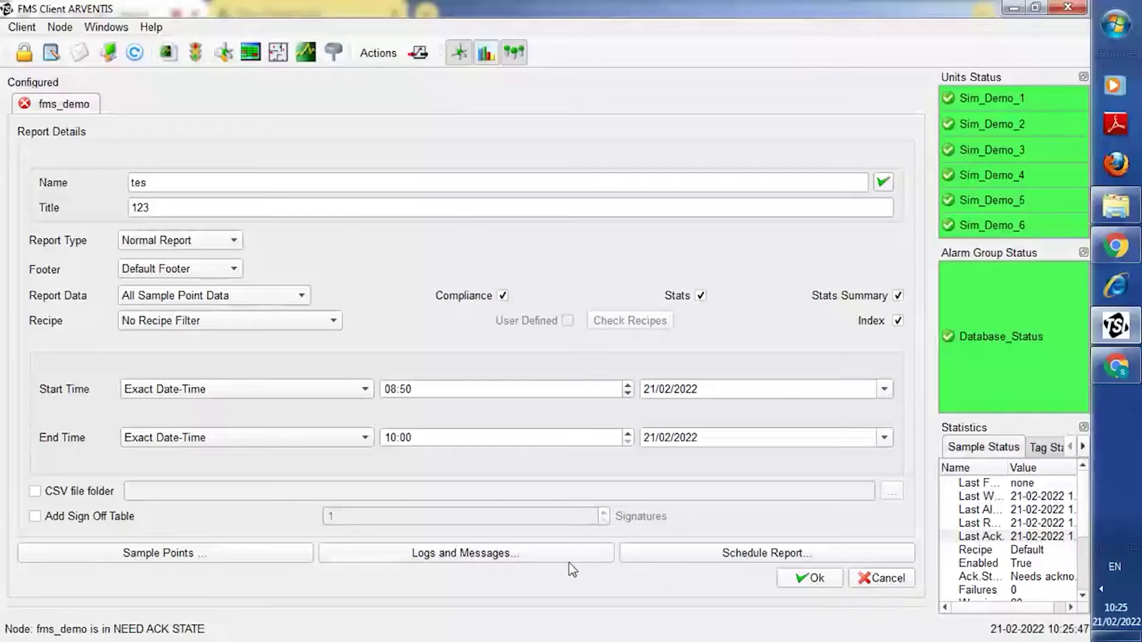
Enable log details with the Audit, Alarm and Event logs included, and save the report configuration.
{"action": "left_click", "coordinate": [503, 554]}
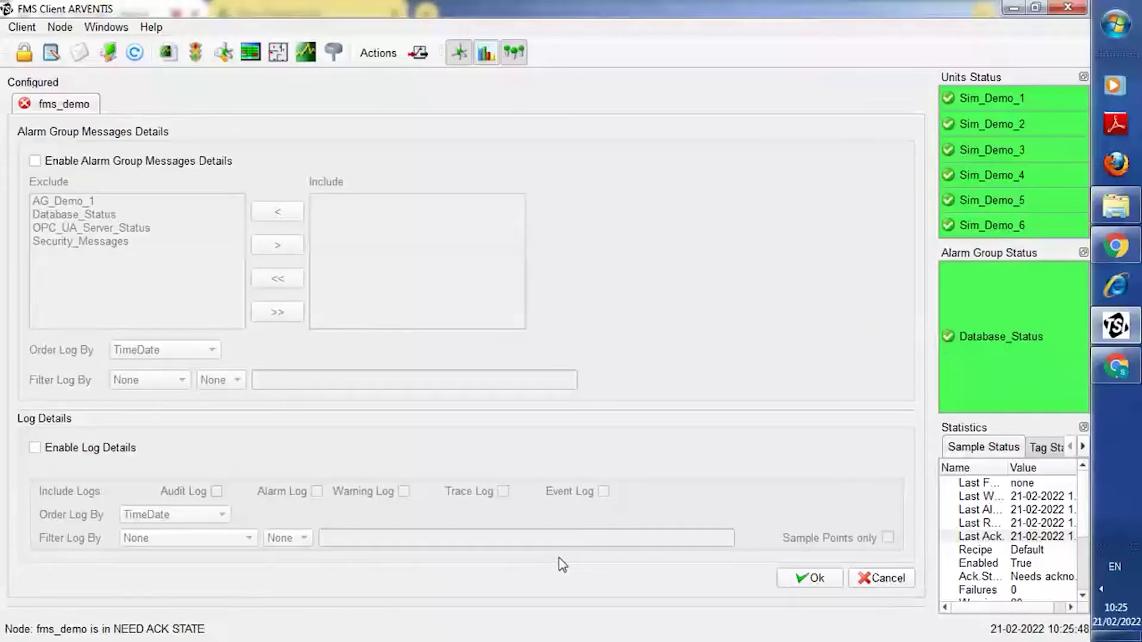
{"action": "left_click", "coordinate": [35, 448]}
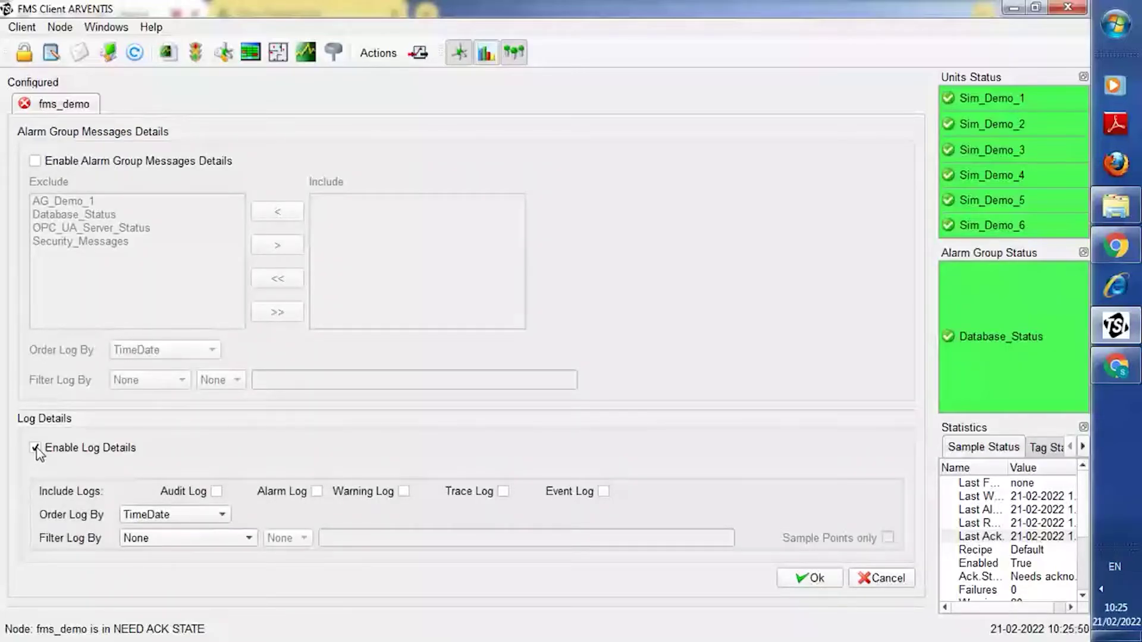
{"action": "left_click", "coordinate": [215, 492]}
{"action": "left_click", "coordinate": [317, 492]}
{"action": "left_click", "coordinate": [604, 493]}
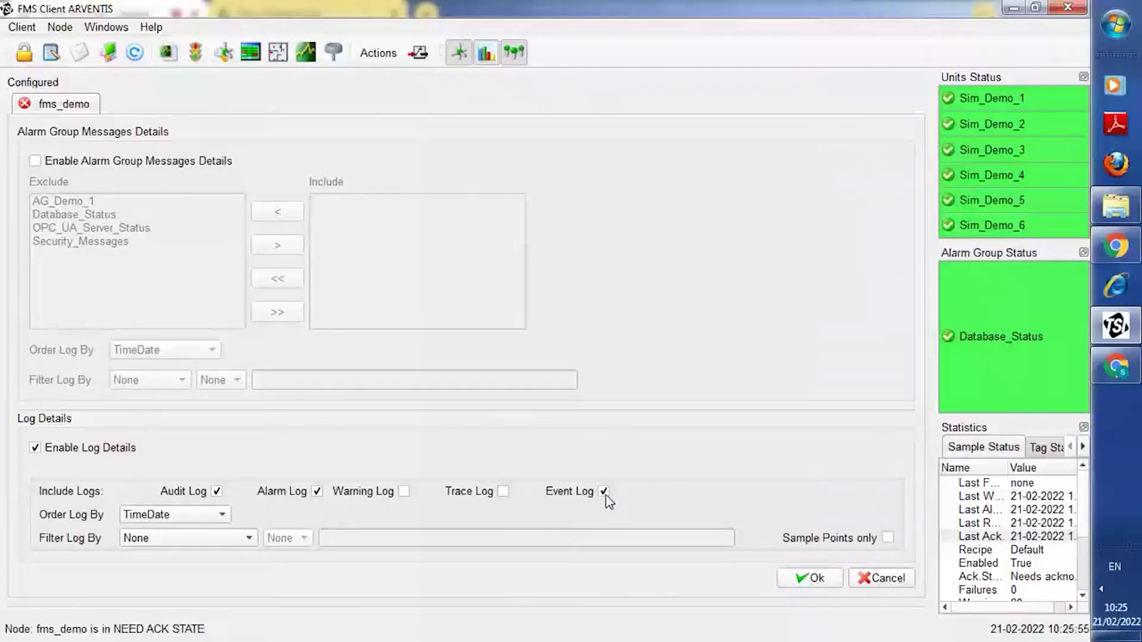
{"action": "left_click", "coordinate": [796, 580]}
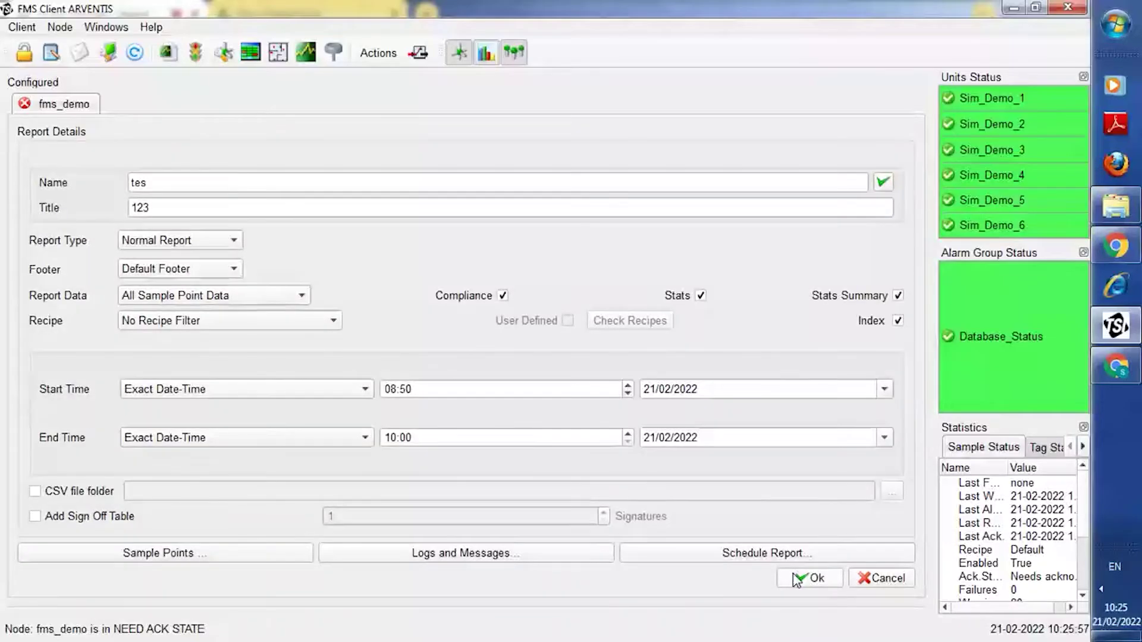
{"action": "left_click", "coordinate": [808, 578]}
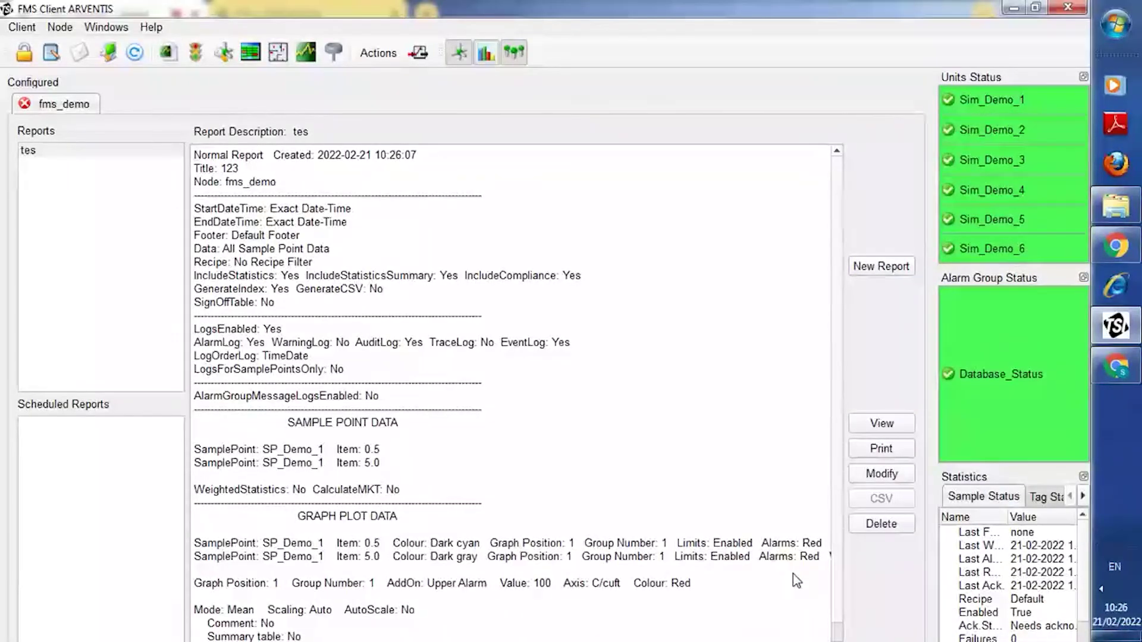
Generate the tes report as a PDF and examine its index, alarm log, results table, graph, statistics and compliance summary.
{"action": "left_click", "coordinate": [881, 423]}
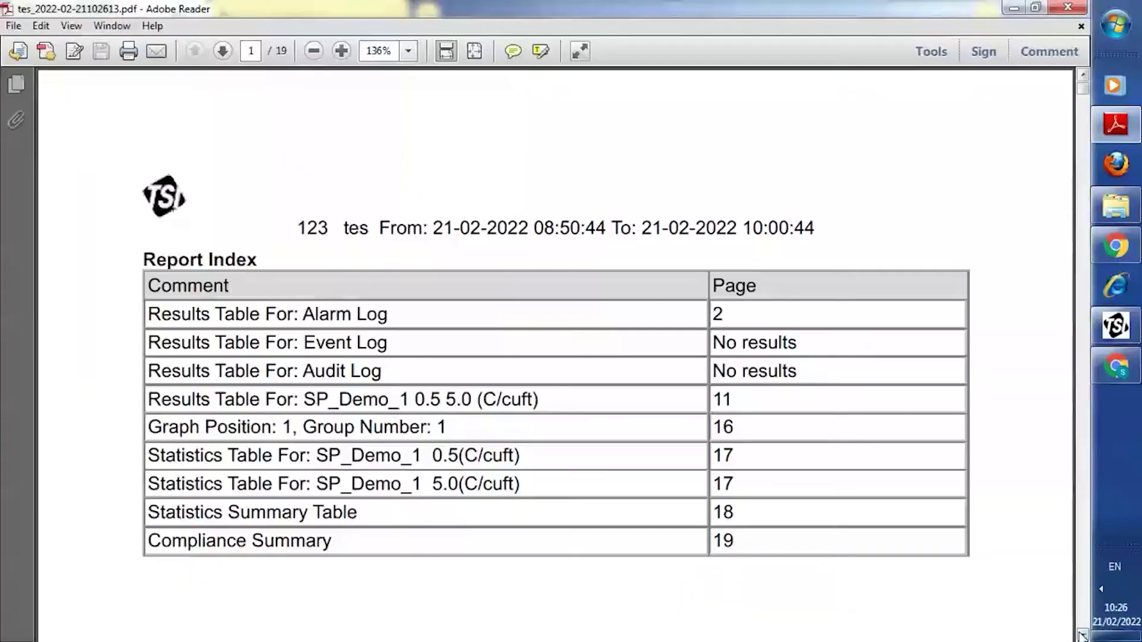
{"action": "scroll", "coordinate": [1082, 635], "scroll_direction": "down", "scroll_amount": 10}
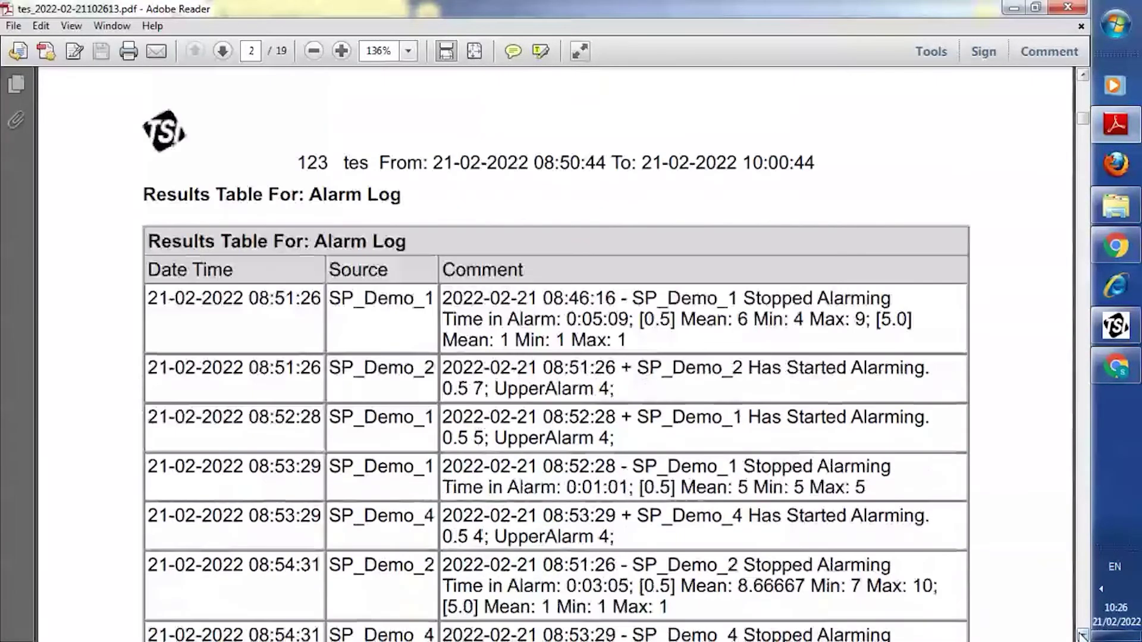
{"action": "scroll", "coordinate": [1081, 636], "scroll_direction": "down", "scroll_amount": 15}
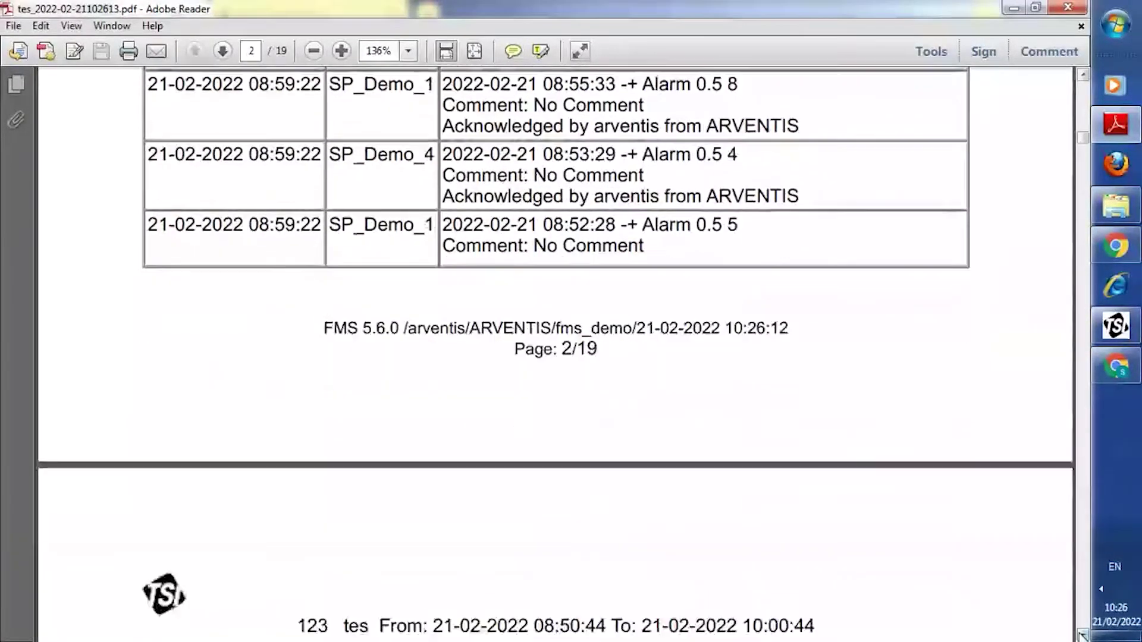
{"action": "scroll", "coordinate": [1082, 635], "scroll_direction": "down", "scroll_amount": 15}
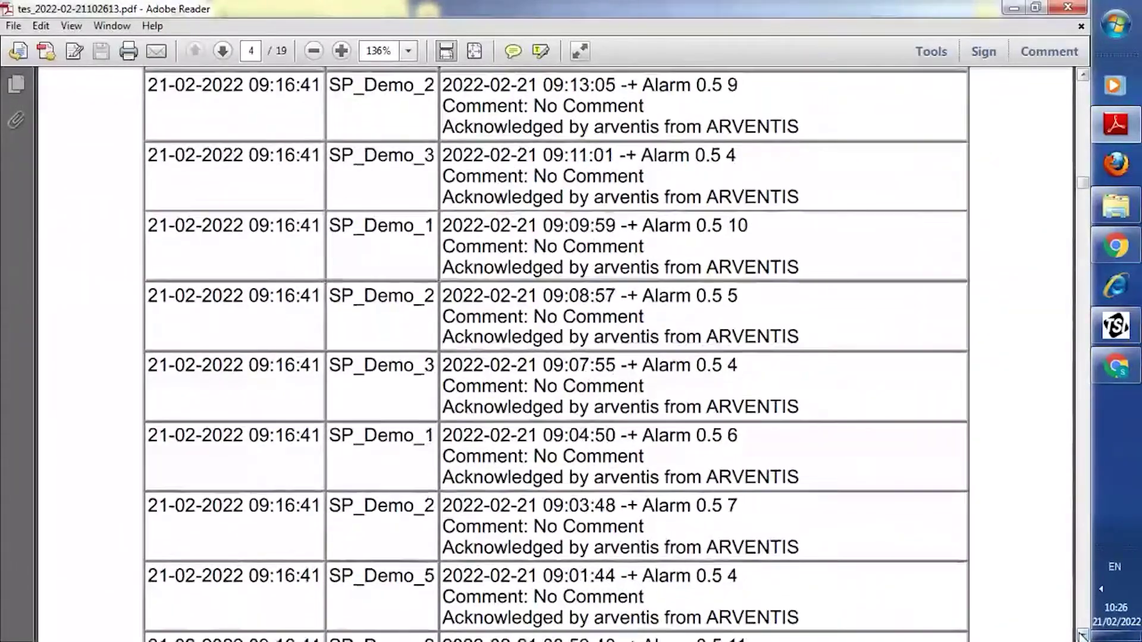
{"action": "scroll", "coordinate": [1081, 635], "scroll_direction": "down", "scroll_amount": 15}
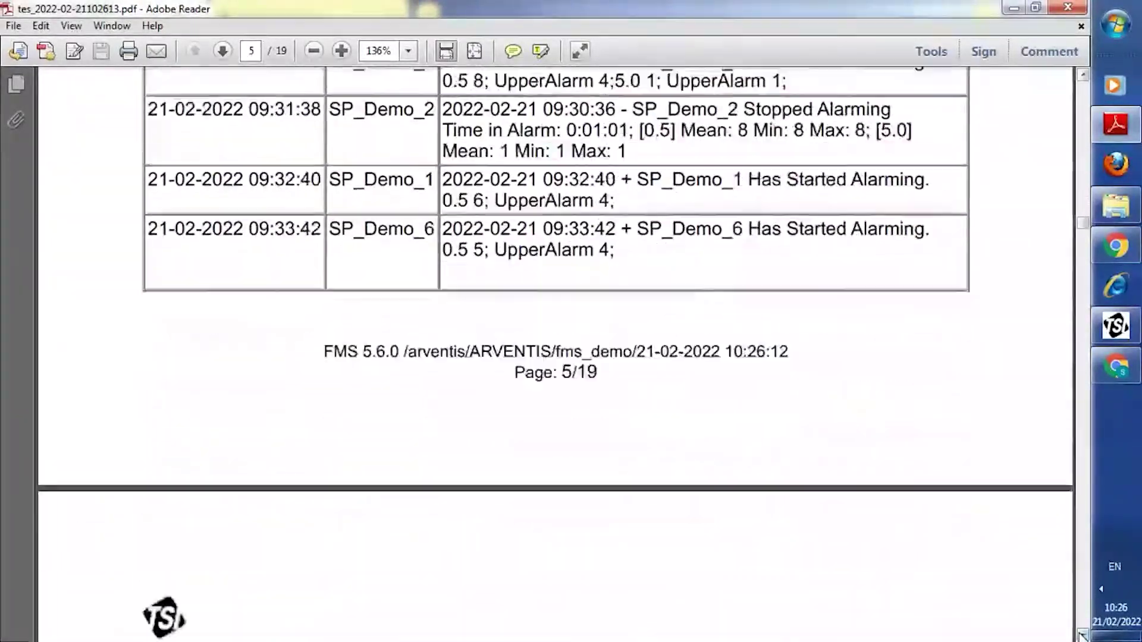
{"action": "scroll", "coordinate": [1081, 636], "scroll_direction": "down", "scroll_amount": 15}
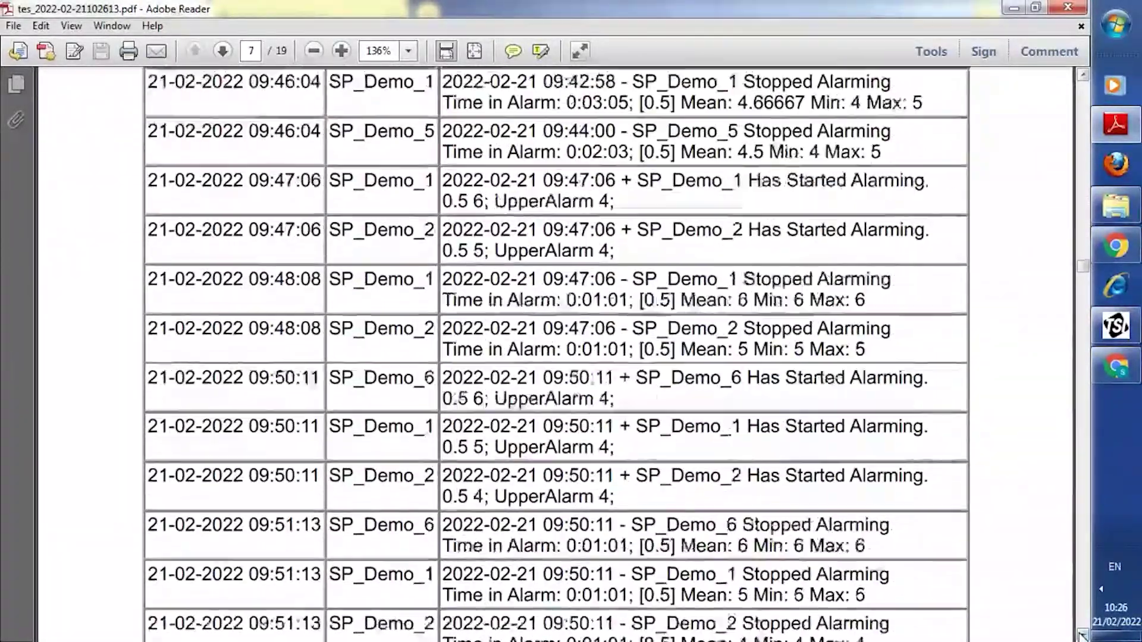
{"action": "scroll", "coordinate": [1081, 636], "scroll_direction": "down", "scroll_amount": 15}
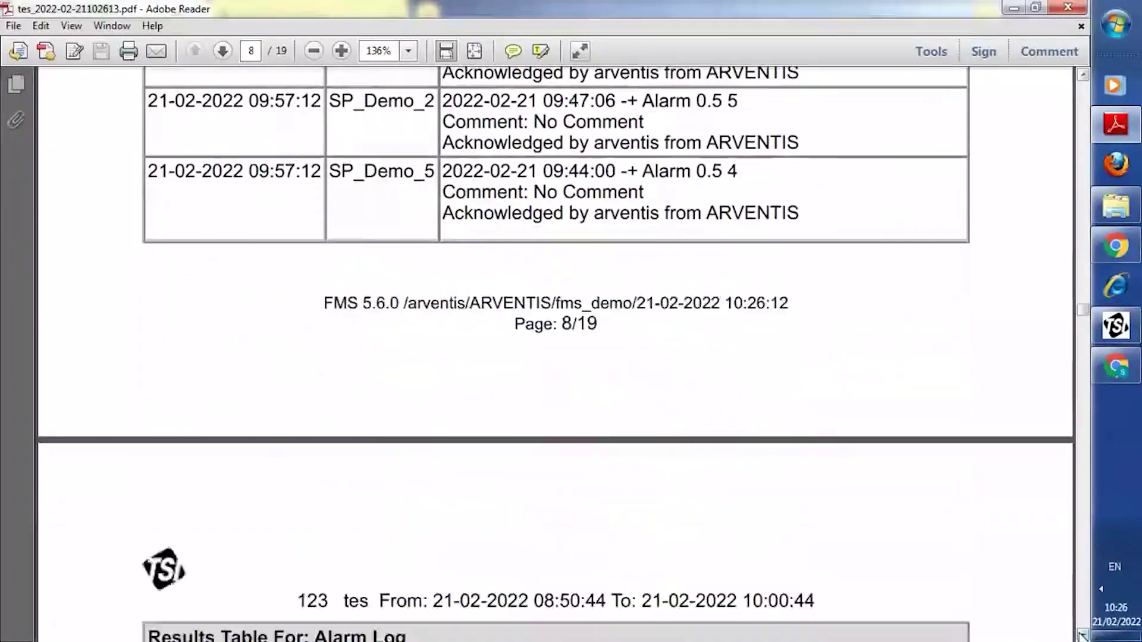
{"action": "scroll", "coordinate": [1081, 635], "scroll_direction": "down", "scroll_amount": 15}
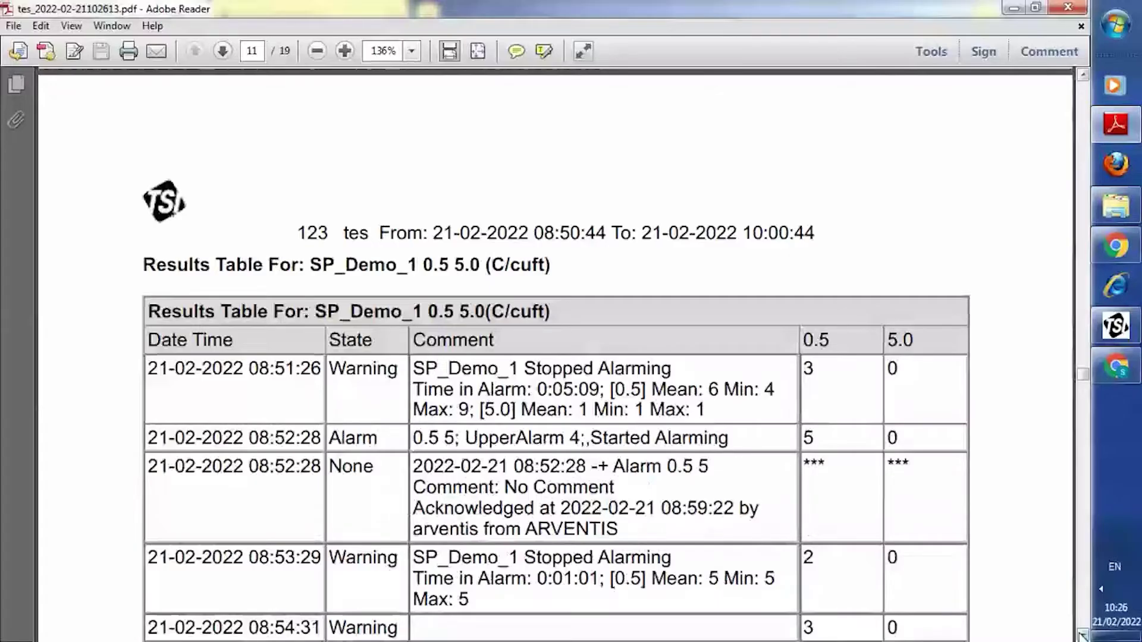
{"action": "scroll", "coordinate": [1081, 635], "scroll_direction": "down", "scroll_amount": 15}
{"action": "scroll", "coordinate": [1082, 635], "scroll_direction": "down", "scroll_amount": 15}
{"action": "scroll", "coordinate": [1081, 635], "scroll_direction": "down", "scroll_amount": 15}
{"action": "scroll", "coordinate": [1081, 635], "scroll_direction": "down", "scroll_amount": 8}
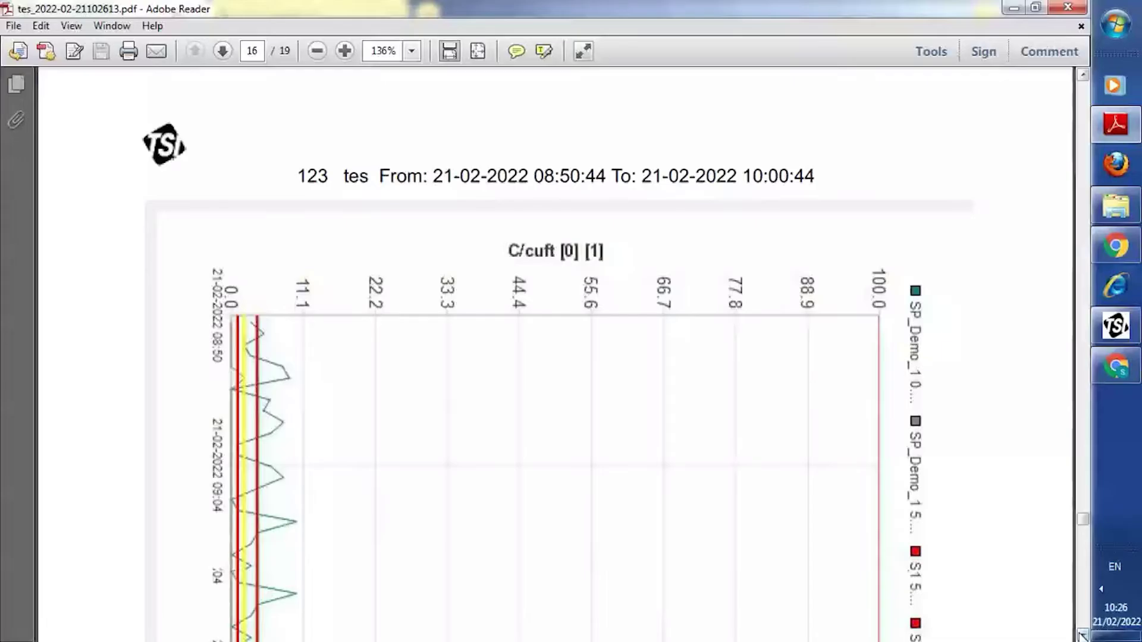
{"action": "scroll", "coordinate": [1081, 635], "scroll_direction": "down", "scroll_amount": 15}
{"action": "scroll", "coordinate": [1082, 635], "scroll_direction": "down", "scroll_amount": 8}
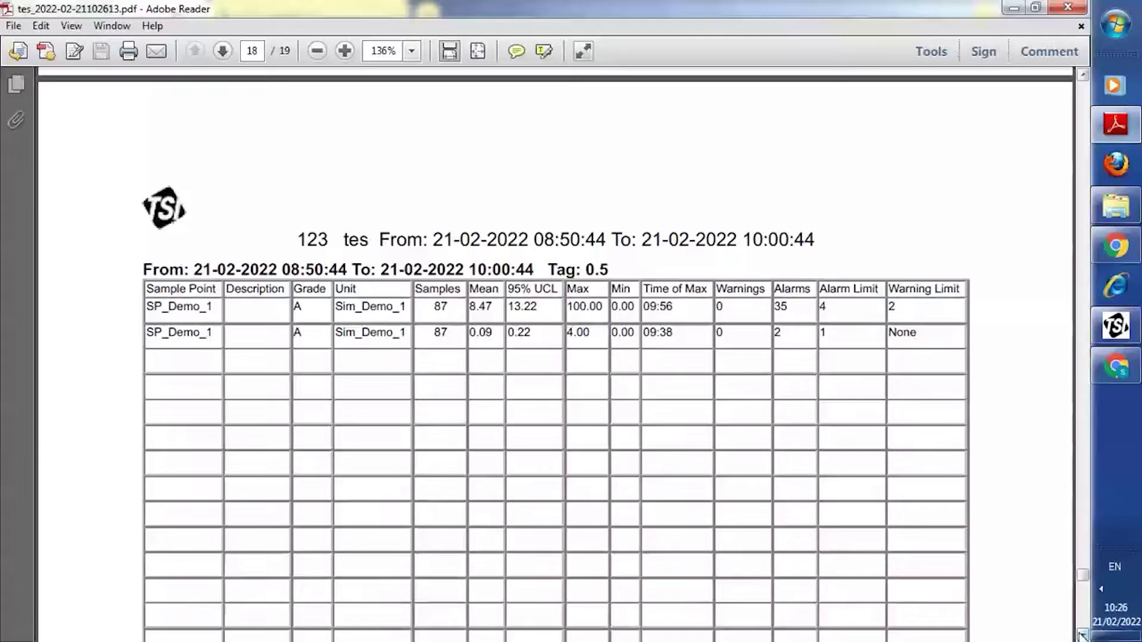
{"action": "scroll", "coordinate": [1082, 636], "scroll_direction": "down", "scroll_amount": 15}
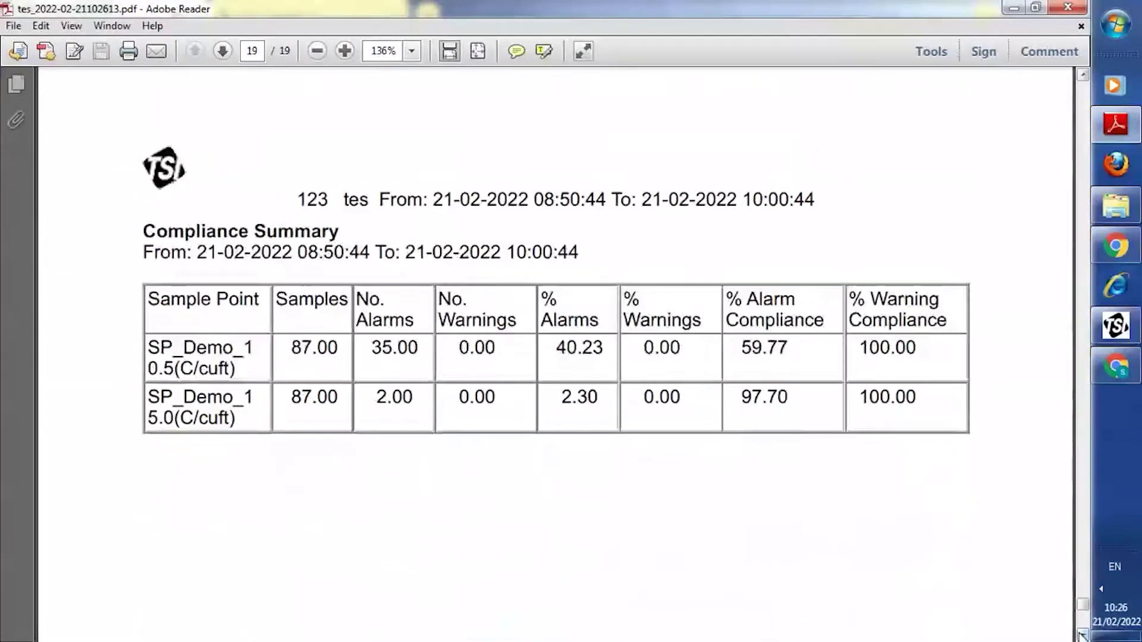
{"action": "scroll", "coordinate": [1082, 635], "scroll_direction": "down", "scroll_amount": 3}
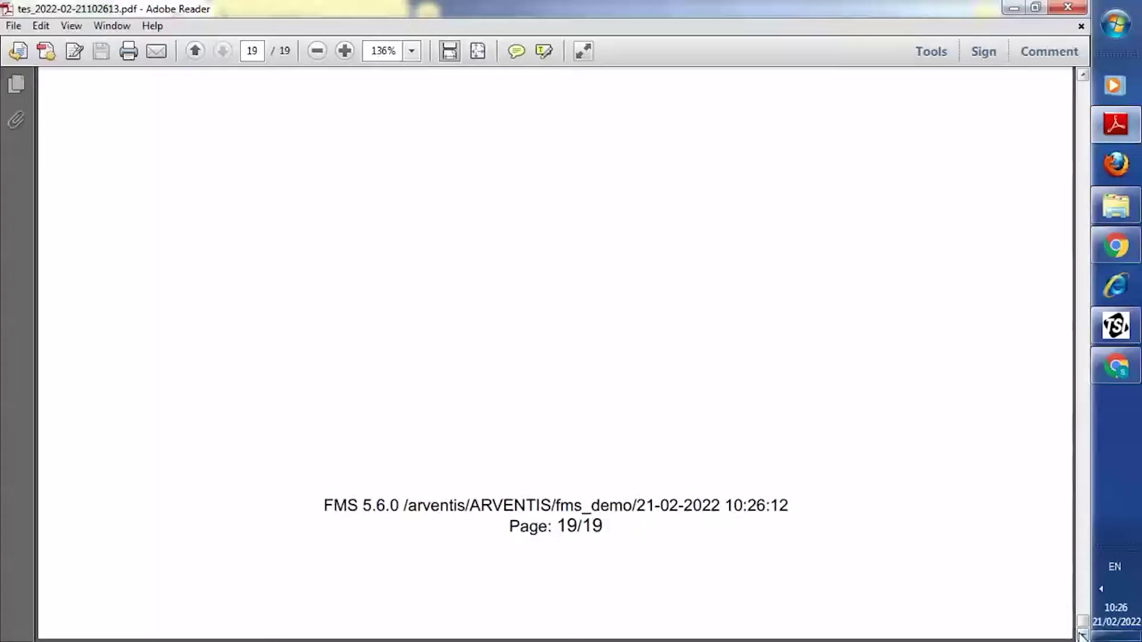
Save a copy of the report PDF to the Desktop under the file name tes_report.
{"action": "left_click", "coordinate": [13, 26]}
{"action": "mouse_move", "coordinate": [36, 112]}
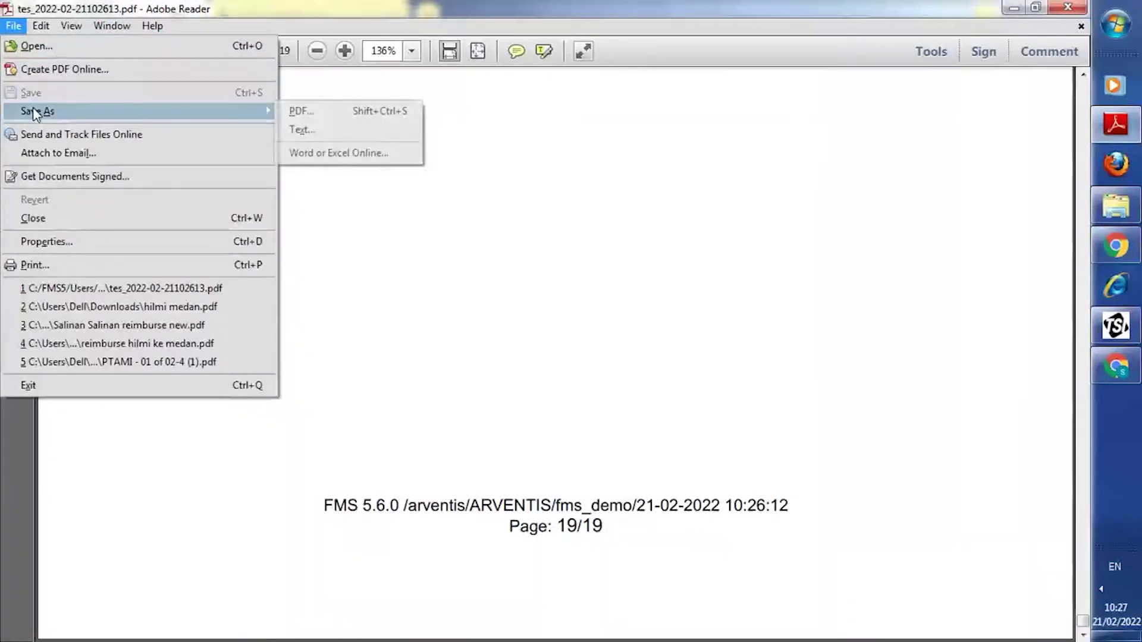
{"action": "left_click", "coordinate": [310, 111]}
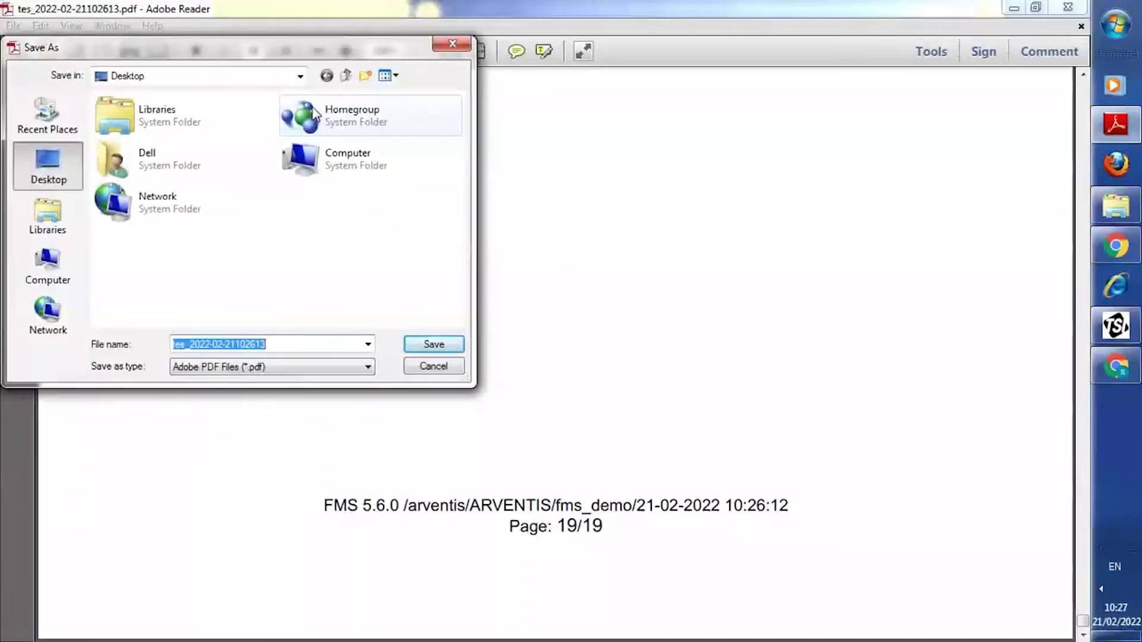
{"action": "left_click", "coordinate": [277, 347]}
{"action": "key", "text": "BackSpace"}
{"action": "key", "text": "BackSpace"}
{"action": "key", "text": "BackSpace"}
{"action": "key", "text": "BackSpace"}
{"action": "key", "text": "BackSpace"}
{"action": "key", "text": "BackSpace"}
{"action": "key", "text": "BackSpace"}
{"action": "key", "text": "BackSpace"}
{"action": "key", "text": "BackSpace"}
{"action": "key", "text": "BackSpace"}
{"action": "key", "text": "BackSpace"}
{"action": "key", "text": "BackSpace"}
{"action": "key", "text": "BackSpace"}
{"action": "key", "text": "BackSpace"}
{"action": "key", "text": "BackSpace"}
{"action": "key", "text": "BackSpace"}
{"action": "type", "text": "report"}
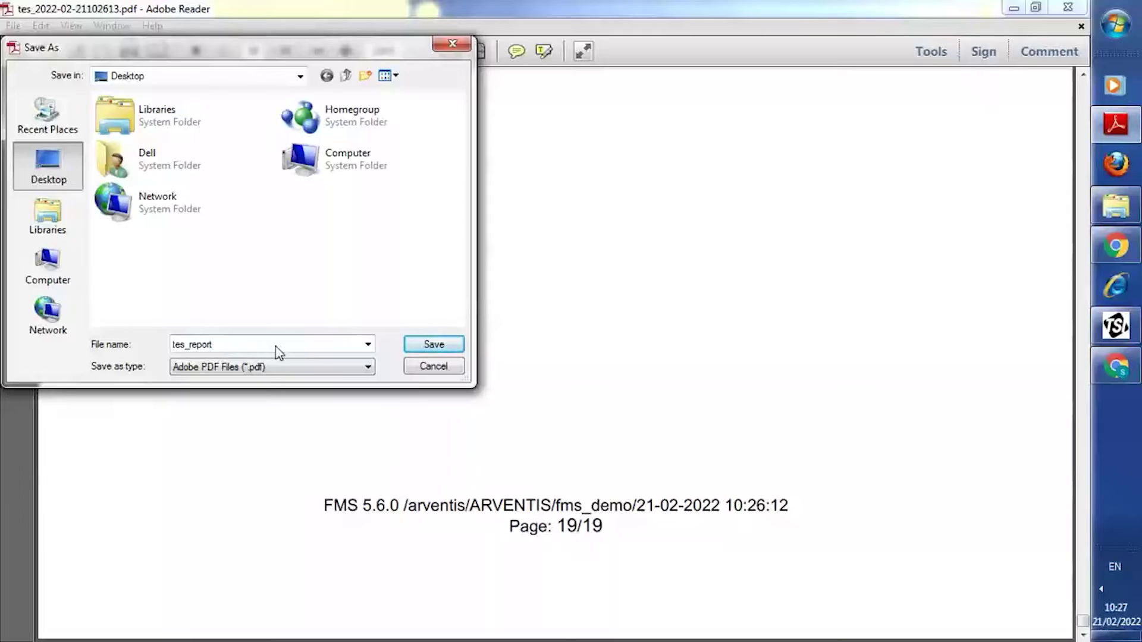
{"action": "left_click", "coordinate": [414, 349]}
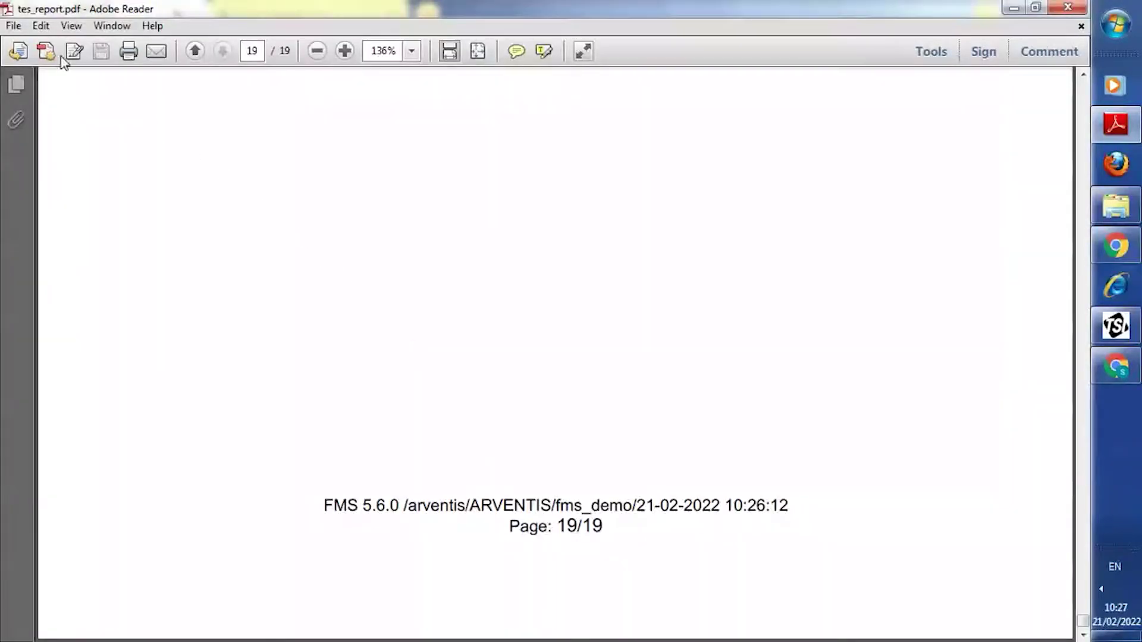
Print all pages of the report PDF on the HP LaserJet Professional P1102w (Copy 2) printer.
{"action": "left_click", "coordinate": [15, 27]}
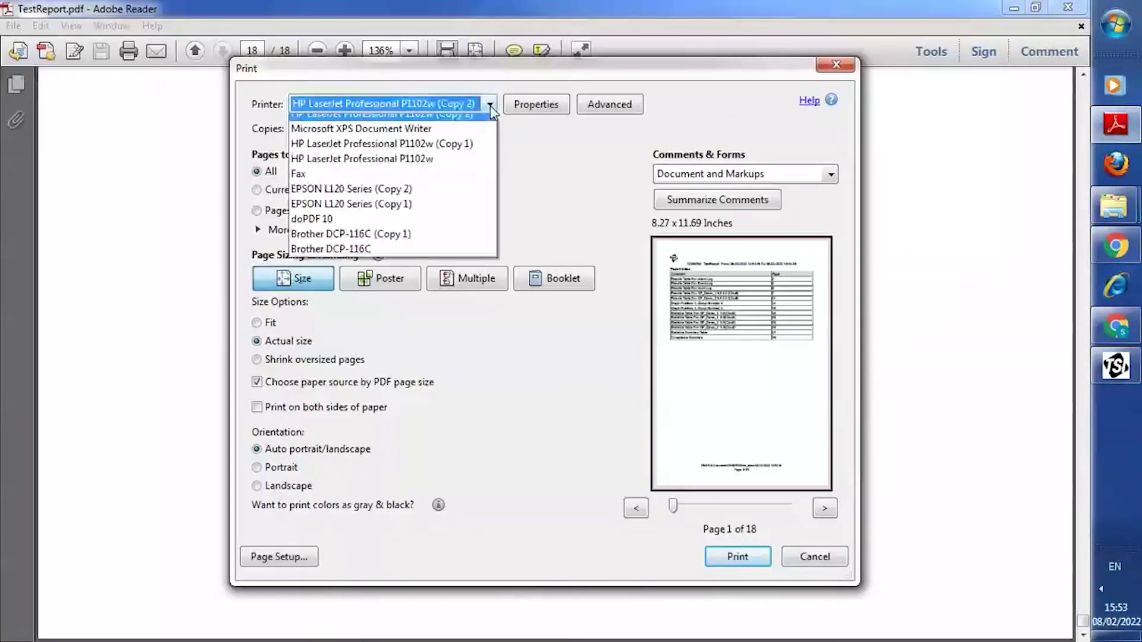
{"action": "left_click", "coordinate": [481, 117]}
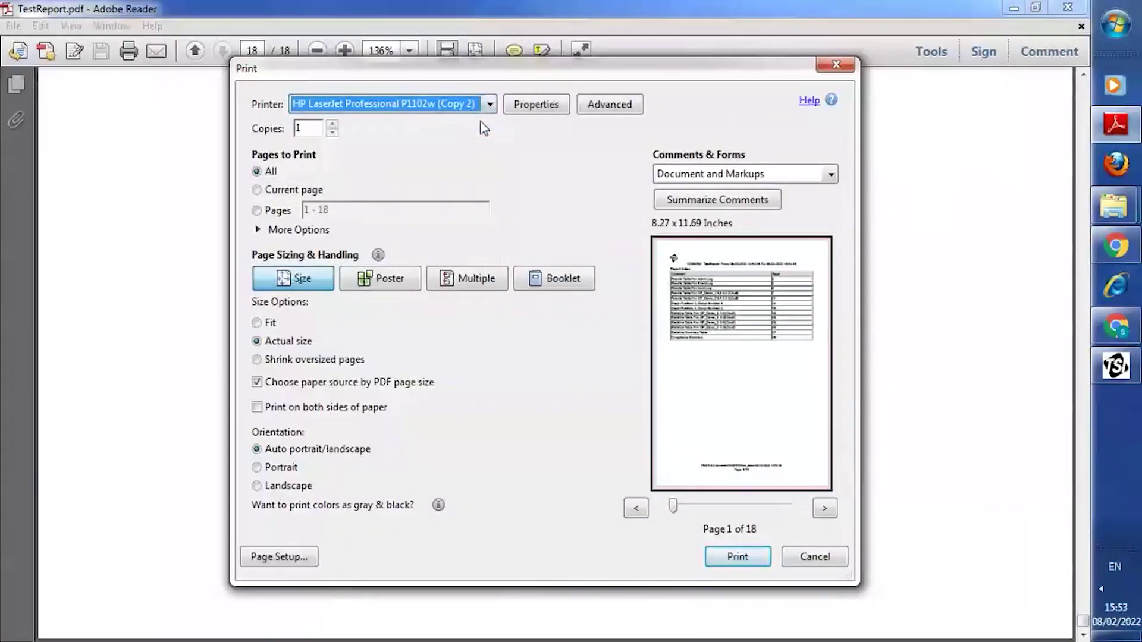
{"action": "left_click", "coordinate": [740, 557]}
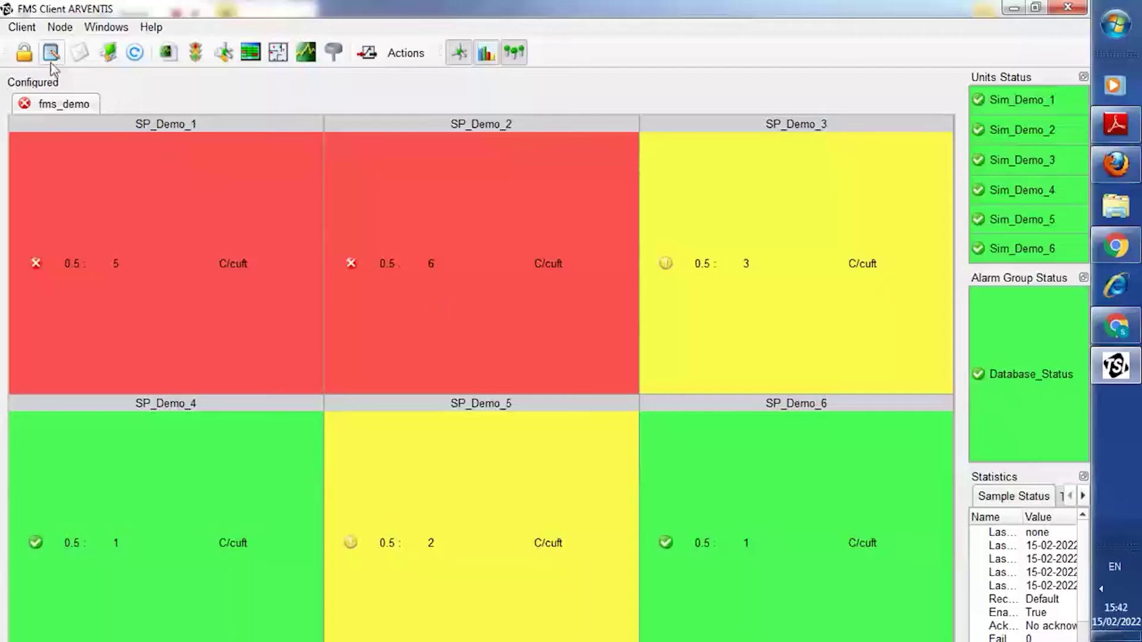
Bring up the client-level commands in FMS Client.
{"action": "left_click", "coordinate": [23, 28]}
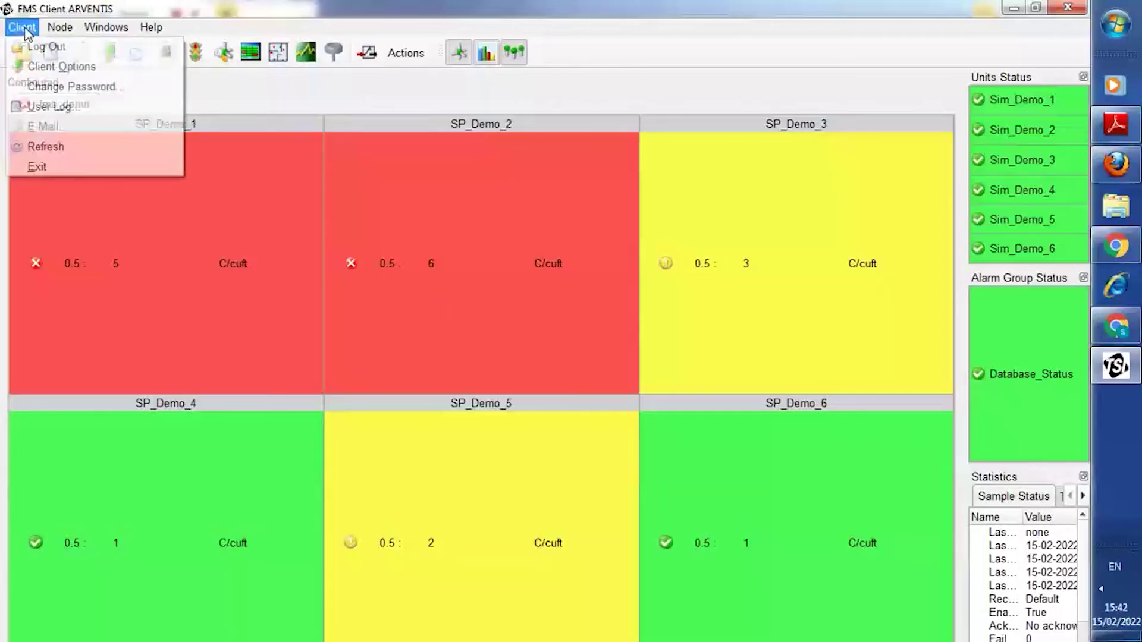